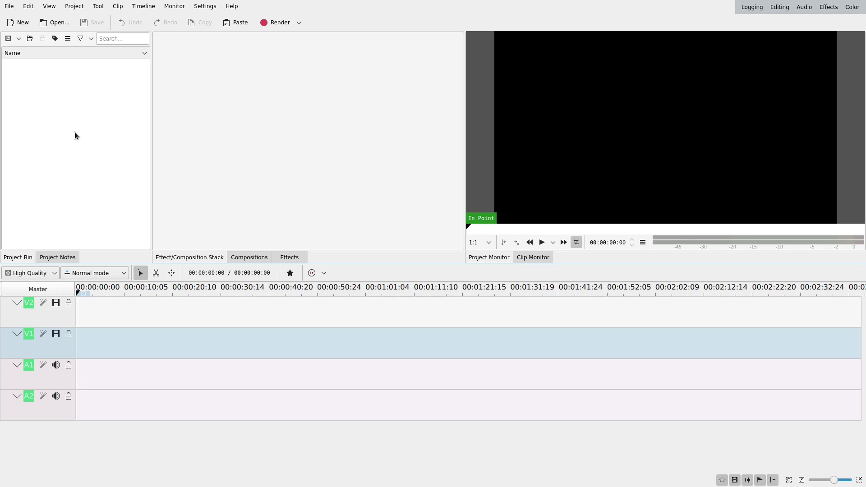
Save the empty project as tuto_splitscreen in the home folder's kdenlive folder
{"action": "left_click", "coordinate": [10, 7]}
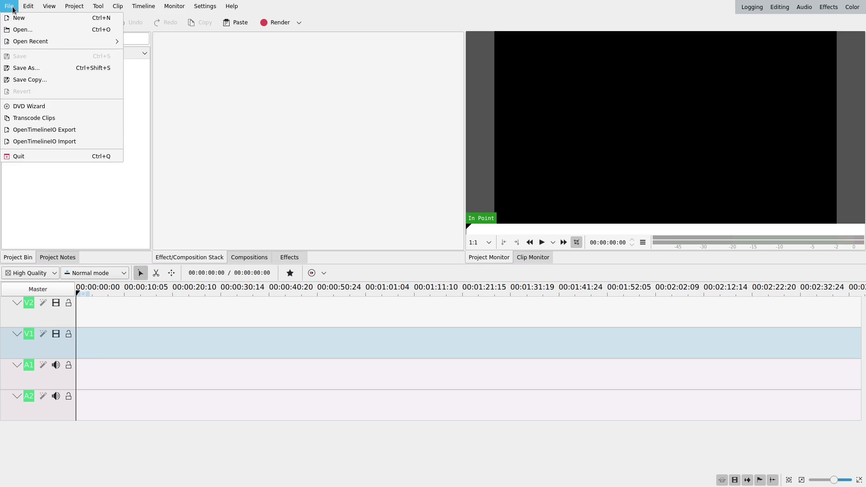
{"action": "left_click", "coordinate": [37, 68]}
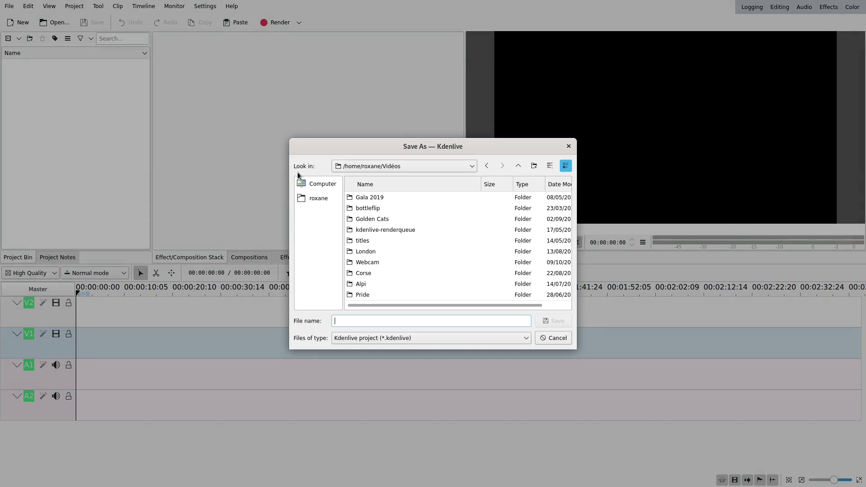
{"action": "left_click", "coordinate": [317, 197]}
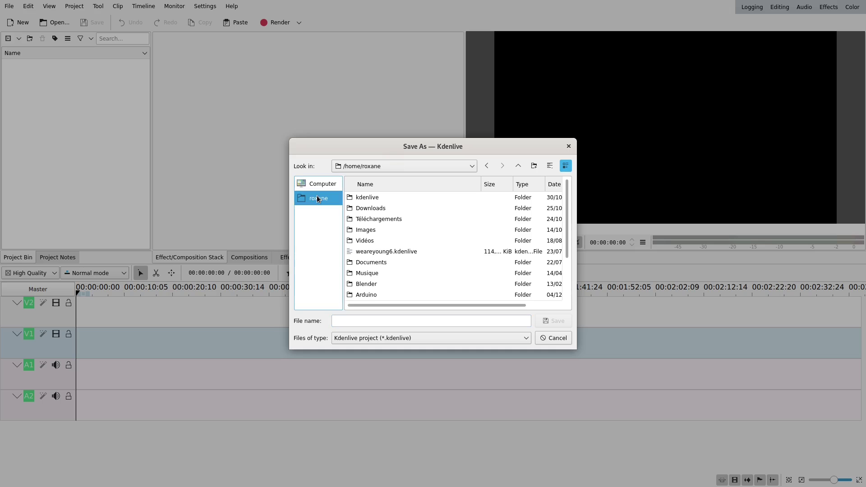
{"action": "double_click", "coordinate": [391, 199]}
{"action": "left_click", "coordinate": [355, 320]}
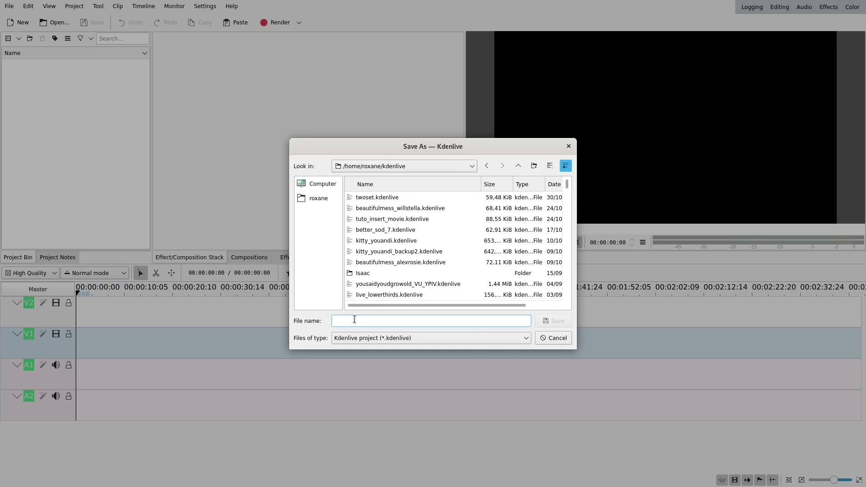
{"action": "type", "text": "tuto_splitscreen"}
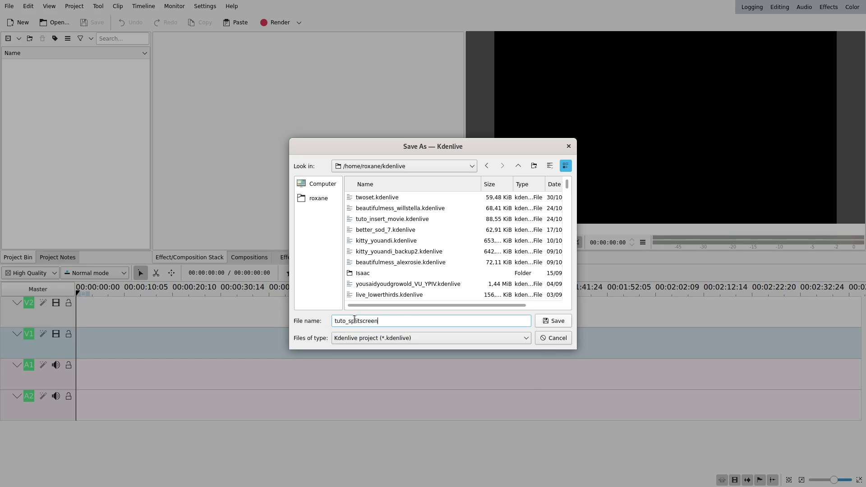
{"action": "key", "text": "Return"}
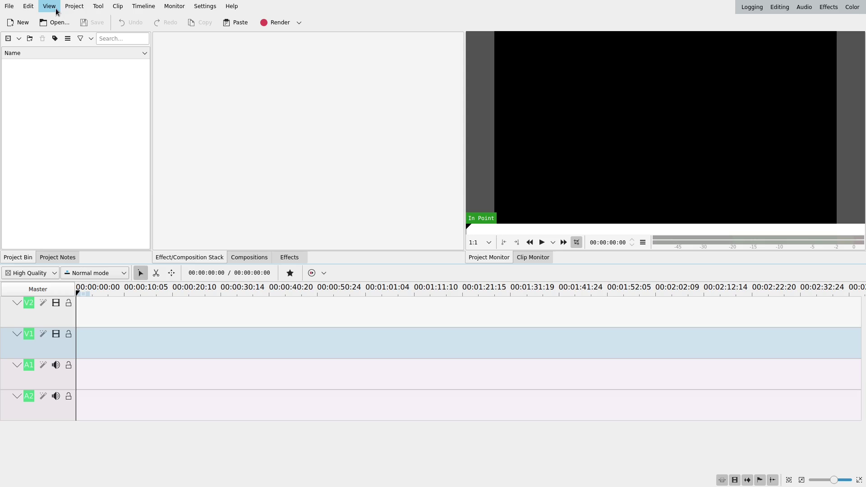
Add five-second colour clips in pink, peach, yellow and green to the project bin
{"action": "left_click", "coordinate": [74, 6]}
{"action": "left_click", "coordinate": [94, 29]}
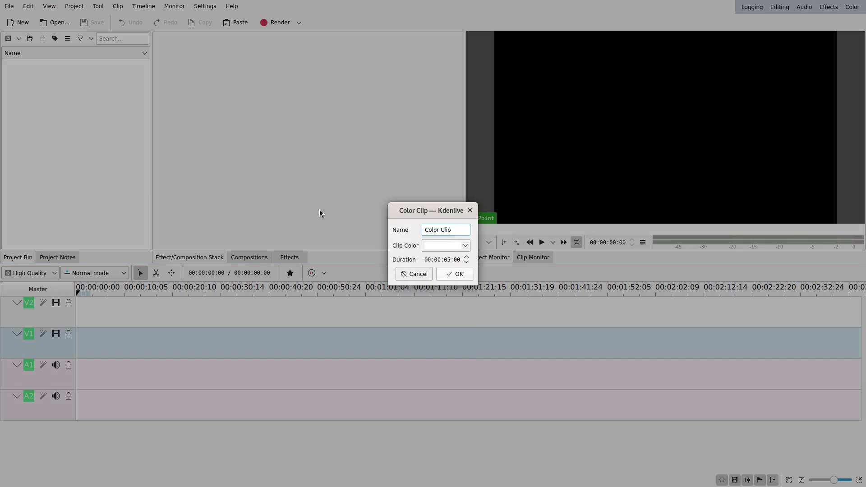
{"action": "left_click", "coordinate": [455, 274]}
{"action": "left_click", "coordinate": [74, 6]}
{"action": "left_click", "coordinate": [95, 30]}
{"action": "left_click", "coordinate": [446, 245]}
{"action": "left_click", "coordinate": [446, 280]}
{"action": "left_click", "coordinate": [456, 274]}
{"action": "left_click", "coordinate": [74, 6]}
{"action": "left_click", "coordinate": [94, 57]}
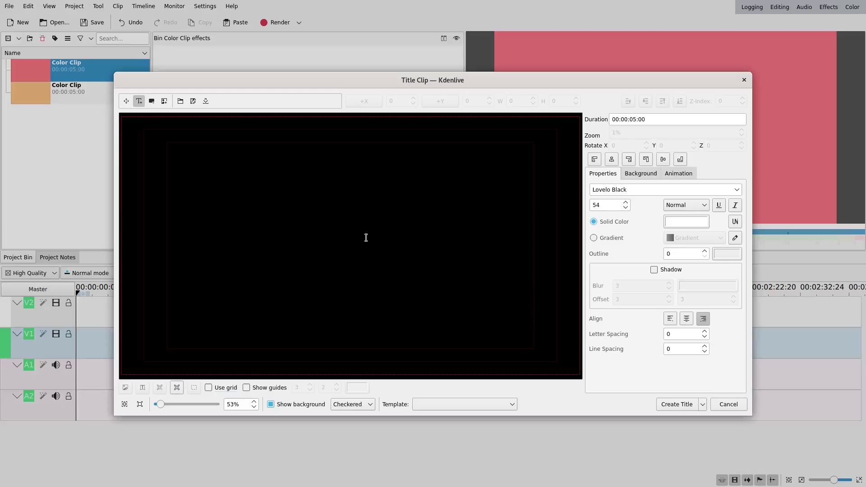
{"action": "left_click", "coordinate": [74, 6]}
{"action": "left_click", "coordinate": [95, 30]}
{"action": "left_click", "coordinate": [446, 245]}
{"action": "left_click", "coordinate": [441, 333]}
{"action": "left_click", "coordinate": [456, 274]}
{"action": "left_click", "coordinate": [74, 5]}
{"action": "left_click", "coordinate": [95, 30]}
{"action": "left_click", "coordinate": [446, 245]}
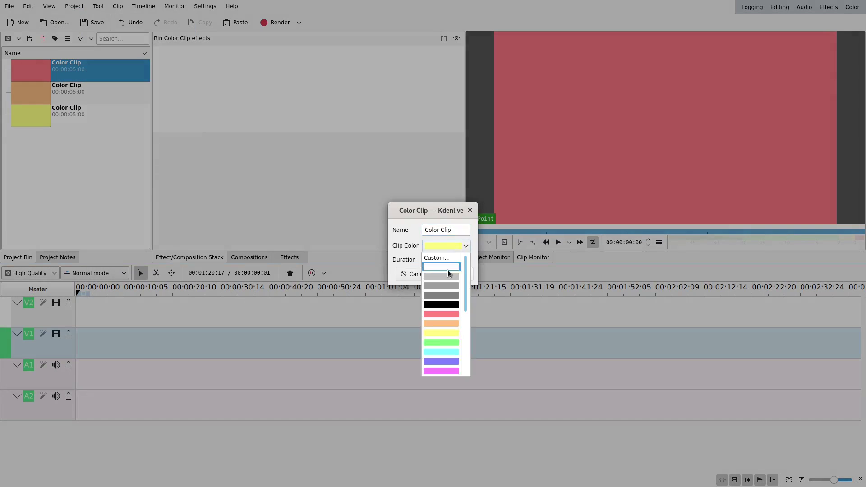
{"action": "left_click", "coordinate": [442, 343]}
{"action": "left_click", "coordinate": [456, 274]}
Add cyan, blue, magenta and red colour clips to the bin
{"action": "left_click", "coordinate": [74, 6]}
{"action": "left_click", "coordinate": [95, 29]}
{"action": "left_click", "coordinate": [446, 246]}
{"action": "left_click", "coordinate": [441, 352]}
{"action": "left_click", "coordinate": [456, 274]}
{"action": "left_click", "coordinate": [95, 30]}
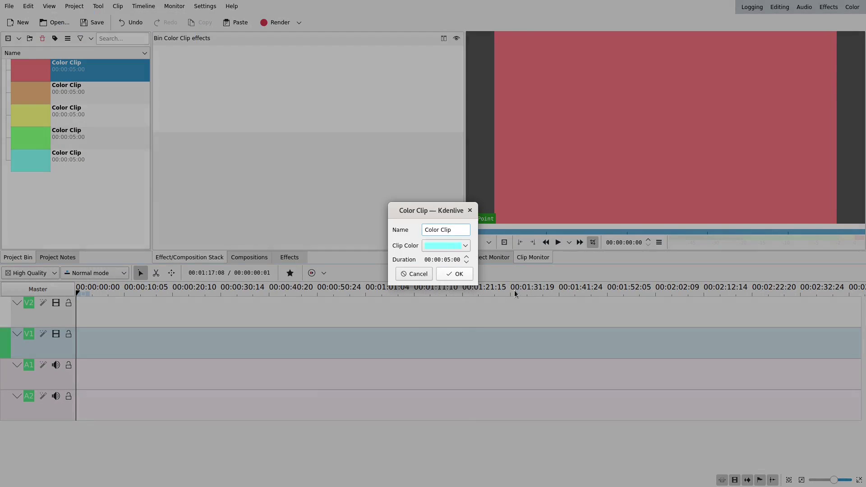
{"action": "left_click", "coordinate": [441, 362]}
{"action": "left_click", "coordinate": [455, 273]}
{"action": "left_click", "coordinate": [74, 6]}
{"action": "left_click", "coordinate": [95, 29]}
{"action": "left_click", "coordinate": [446, 245]}
{"action": "left_click", "coordinate": [441, 370]}
{"action": "left_click", "coordinate": [455, 273]}
{"action": "left_click", "coordinate": [74, 6]}
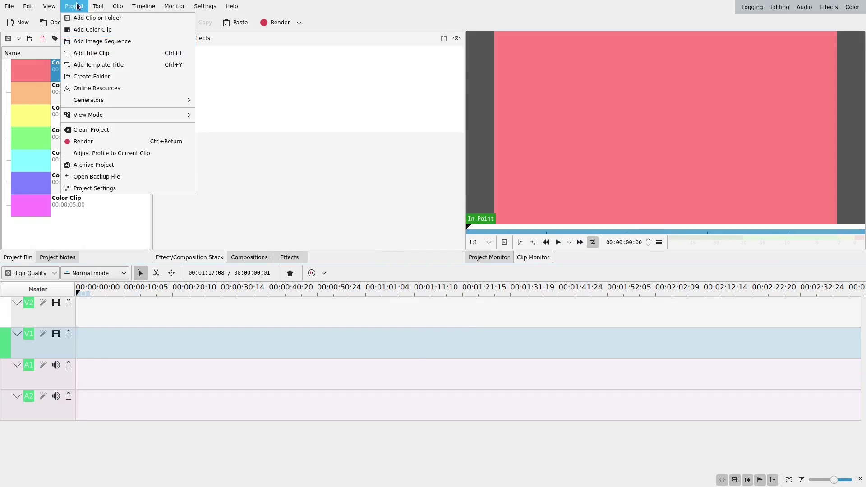
{"action": "left_click", "coordinate": [95, 30]}
{"action": "left_click", "coordinate": [446, 246]}
{"action": "left_click", "coordinate": [441, 380]}
{"action": "left_click", "coordinate": [456, 274]}
{"action": "left_click", "coordinate": [74, 5]}
Add orange, another yellow and a bright green colour clip to the bin
{"action": "left_click", "coordinate": [95, 30]}
{"action": "left_click", "coordinate": [445, 246]}
{"action": "left_click", "coordinate": [441, 390]}
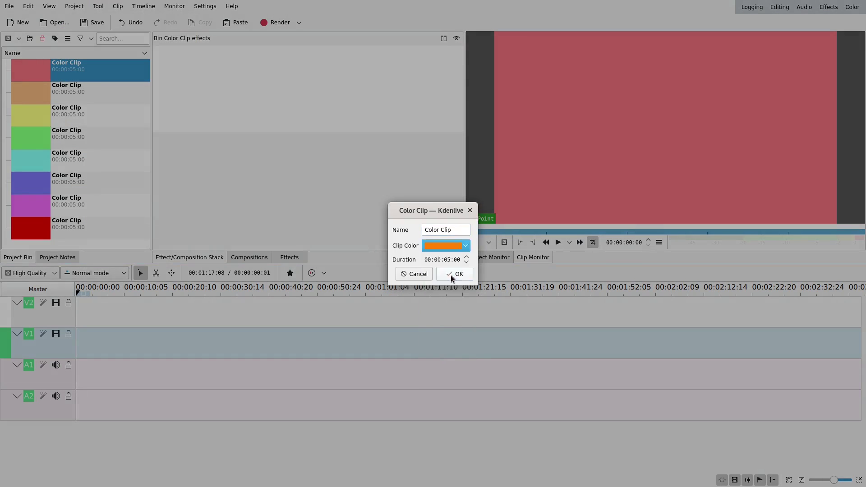
{"action": "left_click", "coordinate": [456, 274]}
{"action": "left_click", "coordinate": [74, 6]}
{"action": "left_click", "coordinate": [95, 30]}
{"action": "left_click_drag", "start_coordinate": [446, 246], "coordinate": [442, 342]}
{"action": "left_click", "coordinate": [456, 274]}
{"action": "left_click", "coordinate": [74, 6]}
{"action": "left_click", "coordinate": [95, 30]}
{"action": "left_click", "coordinate": [446, 245]}
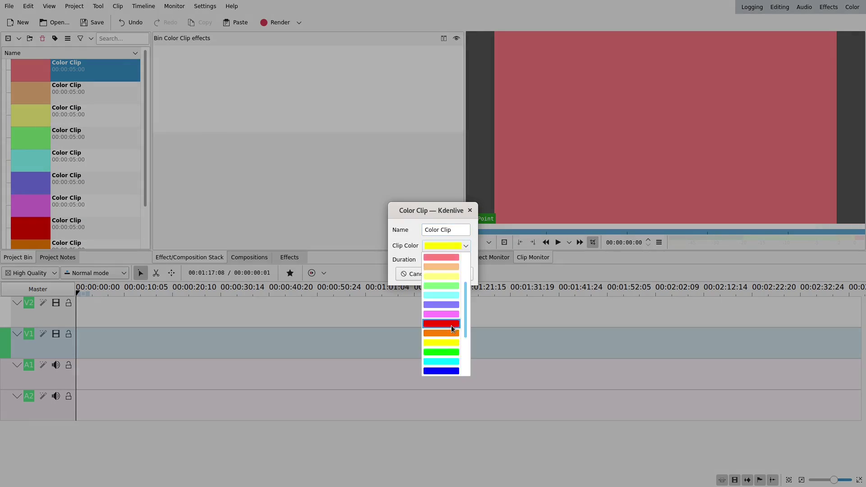
{"action": "left_click", "coordinate": [442, 324]}
{"action": "left_click", "coordinate": [456, 274]}
{"action": "scroll", "coordinate": [75, 160], "scroll_direction": "down", "scroll_amount": 2}
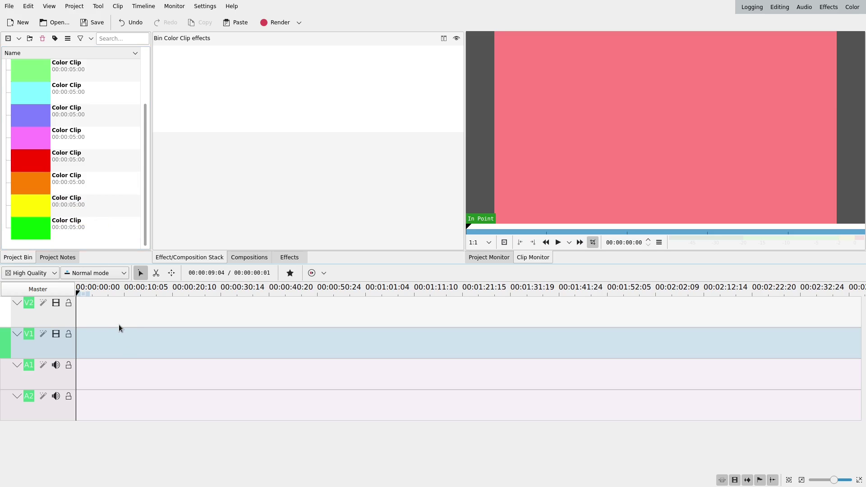
Insert four new video tracks above the existing ones
{"action": "mouse_move", "coordinate": [49, 313]}
{"action": "right_click", "coordinate": [49, 313]}
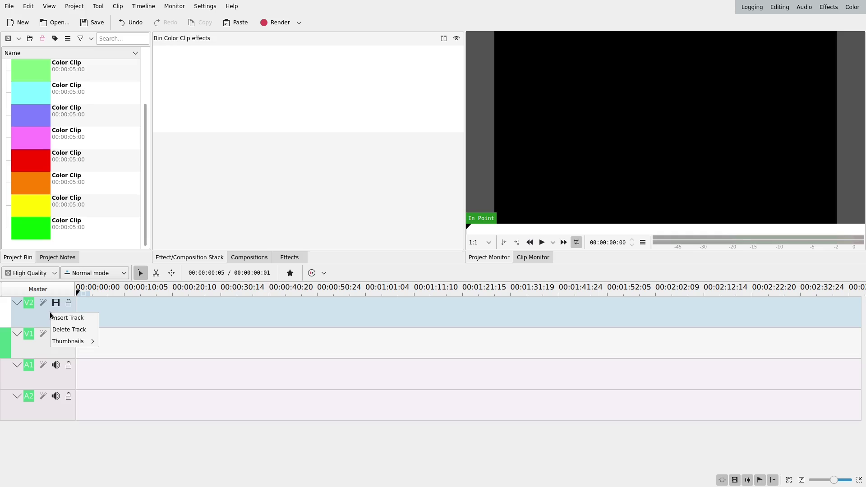
{"action": "left_click", "coordinate": [57, 318]}
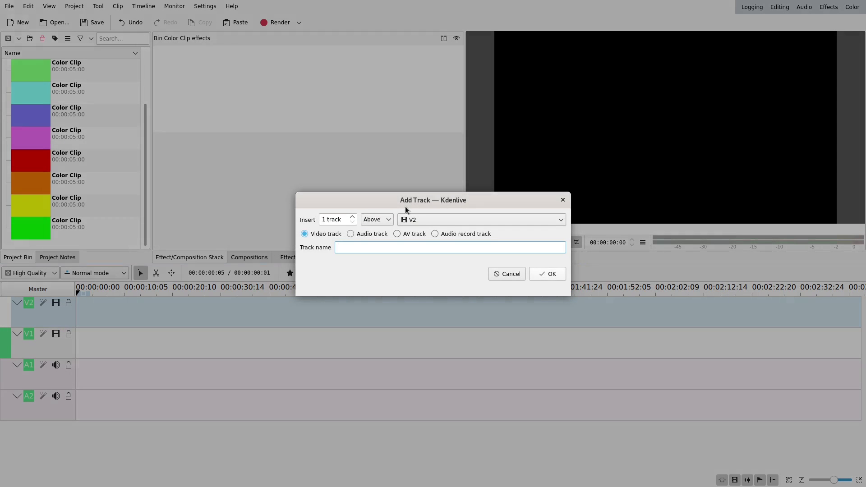
{"action": "left_click", "coordinate": [545, 274]}
{"action": "right_click", "coordinate": [59, 307]}
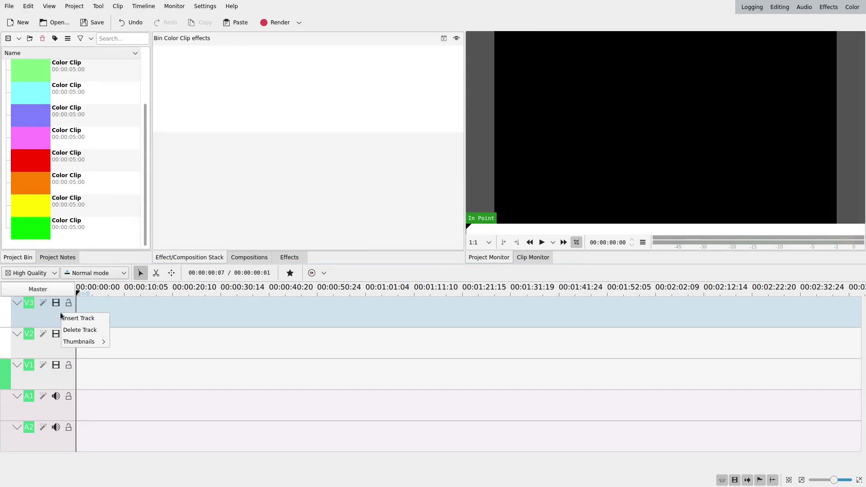
{"action": "left_click", "coordinate": [106, 318]}
{"action": "key", "text": "Return"}
{"action": "right_click", "coordinate": [57, 311]}
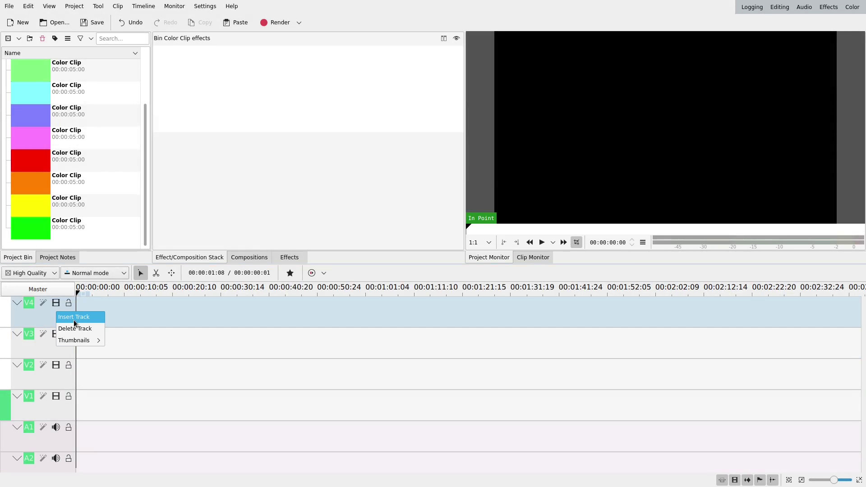
{"action": "left_click", "coordinate": [73, 319]}
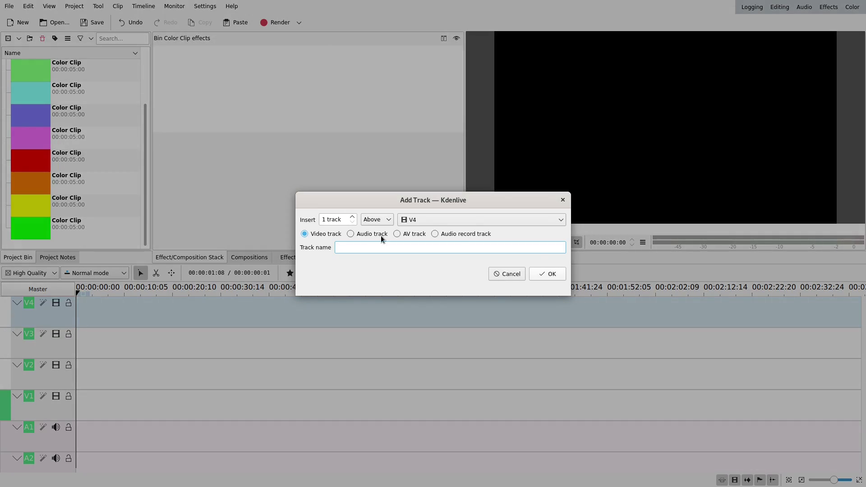
{"action": "left_click", "coordinate": [545, 275]}
{"action": "right_click", "coordinate": [54, 313]}
{"action": "left_click", "coordinate": [70, 318]}
{"action": "key", "text": "Return"}
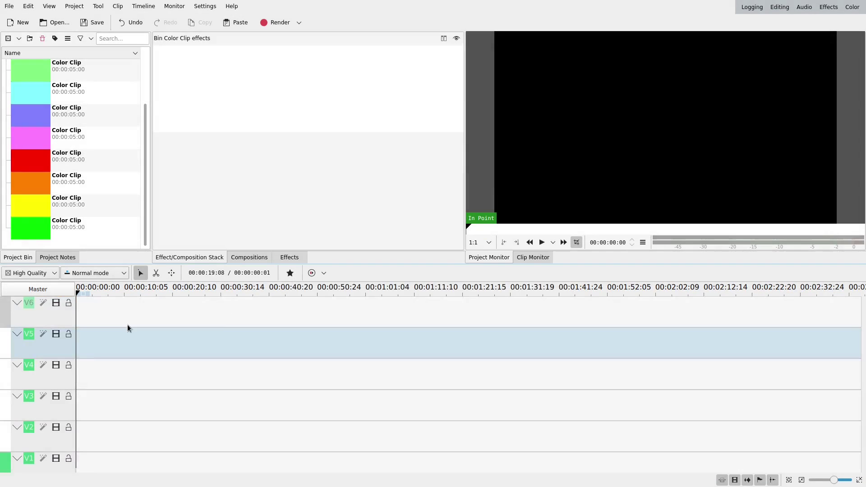
Insert five more video tracks so the timeline reaches V11
{"action": "right_click", "coordinate": [62, 310]}
{"action": "left_click", "coordinate": [78, 316]}
{"action": "left_click", "coordinate": [554, 277]}
{"action": "right_click", "coordinate": [50, 309]}
{"action": "left_click", "coordinate": [68, 316]}
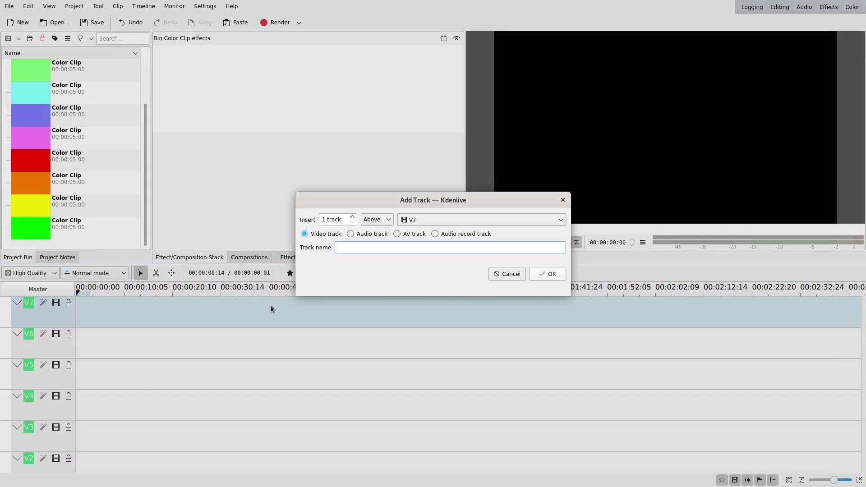
{"action": "key", "text": "Return"}
{"action": "right_click", "coordinate": [64, 309]}
{"action": "left_click", "coordinate": [64, 311]}
{"action": "left_click", "coordinate": [547, 273]}
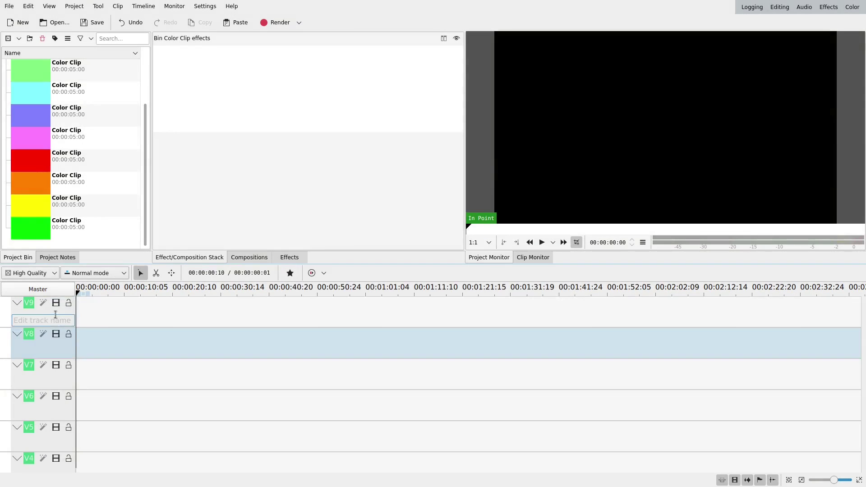
{"action": "right_click", "coordinate": [56, 311]}
{"action": "left_click", "coordinate": [68, 316]}
{"action": "key", "text": "Return"}
{"action": "right_click", "coordinate": [58, 310]}
{"action": "left_click", "coordinate": [70, 316]}
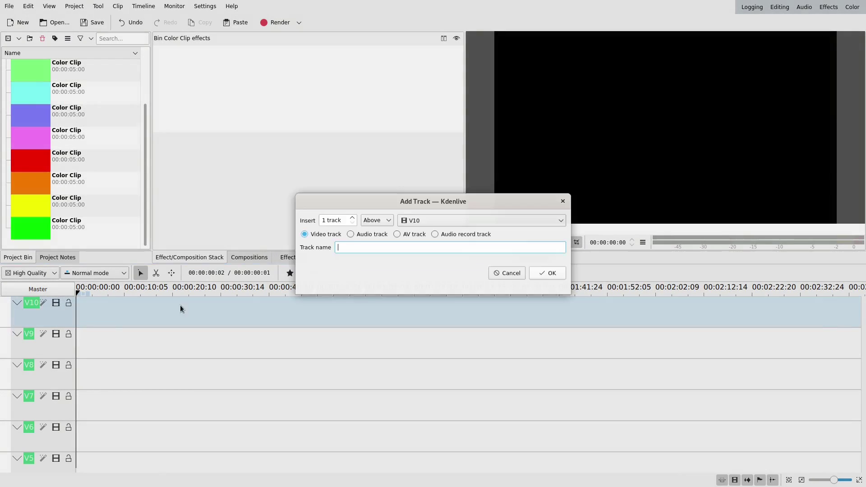
{"action": "key", "text": "Escape"}
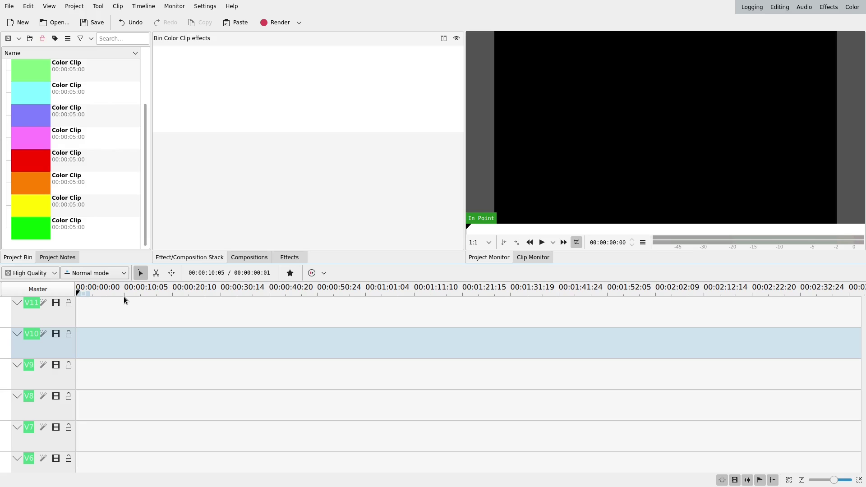
{"action": "mouse_move", "coordinate": [64, 315]}
Change the timeline track height from 69 to 30 in Kdenlive's Timeline settings
{"action": "left_click", "coordinate": [34, 287]}
{"action": "left_click", "coordinate": [199, 5]}
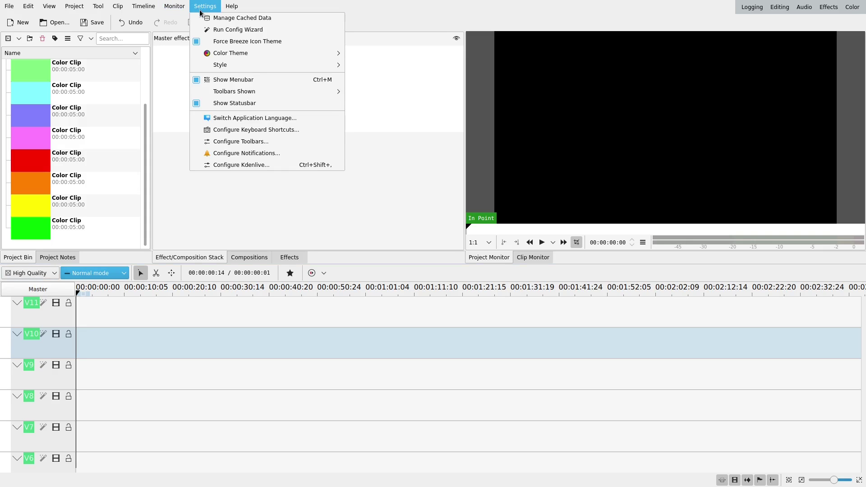
{"action": "left_click", "coordinate": [242, 166]}
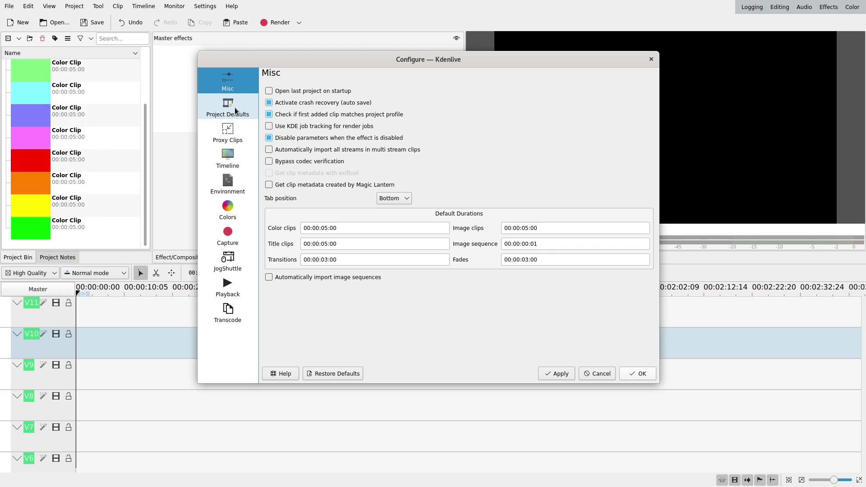
{"action": "left_click", "coordinate": [231, 157]}
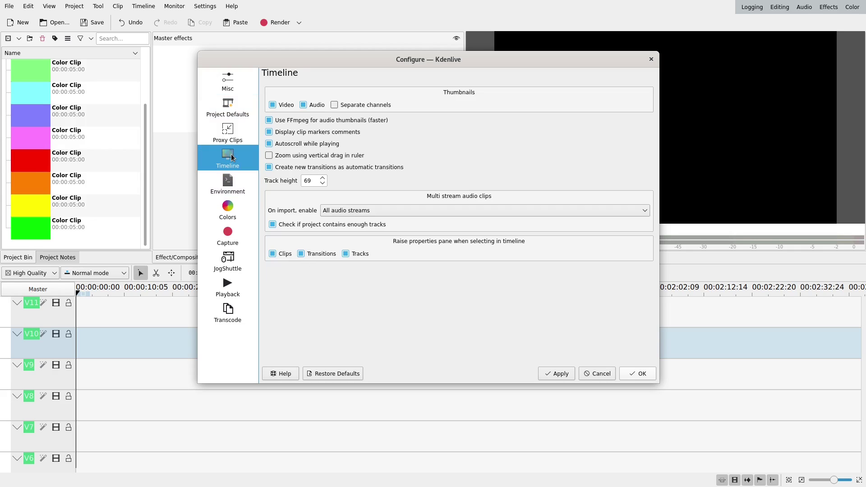
{"action": "double_click", "coordinate": [316, 179]}
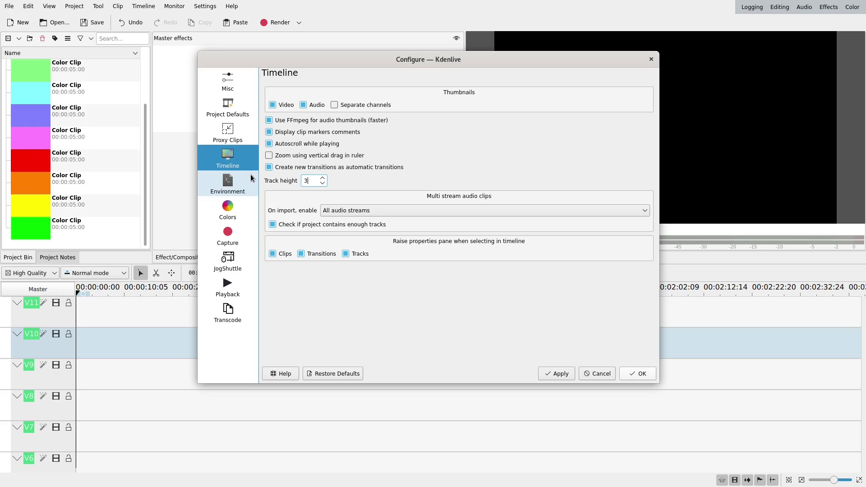
{"action": "type", "text": "30"}
{"action": "key", "text": "Return"}
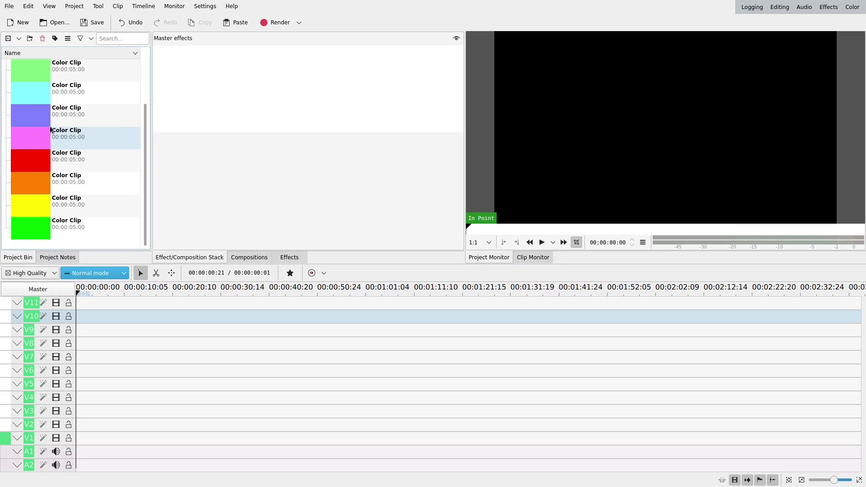
Place the salmon, peach, yellow, green, cyan, purple, magenta, red and orange clips on V2–V10
{"action": "key", "text": "Home"}
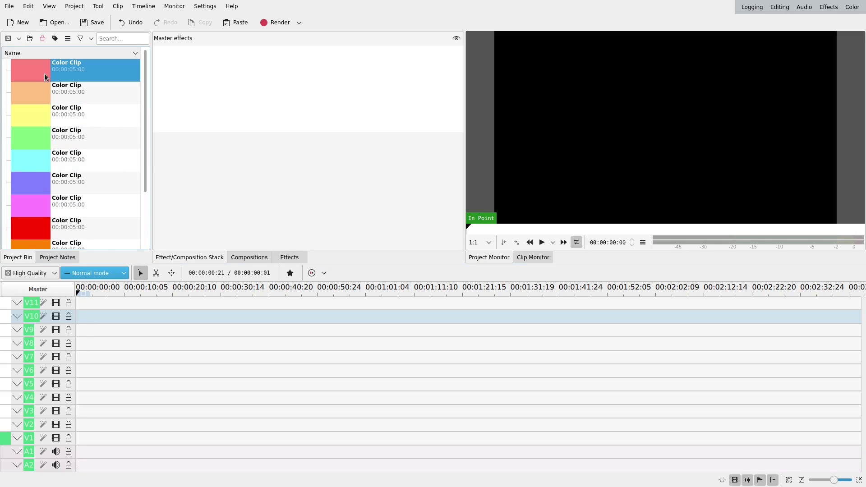
{"action": "left_click_drag", "start_coordinate": [45, 77], "coordinate": [80, 427]}
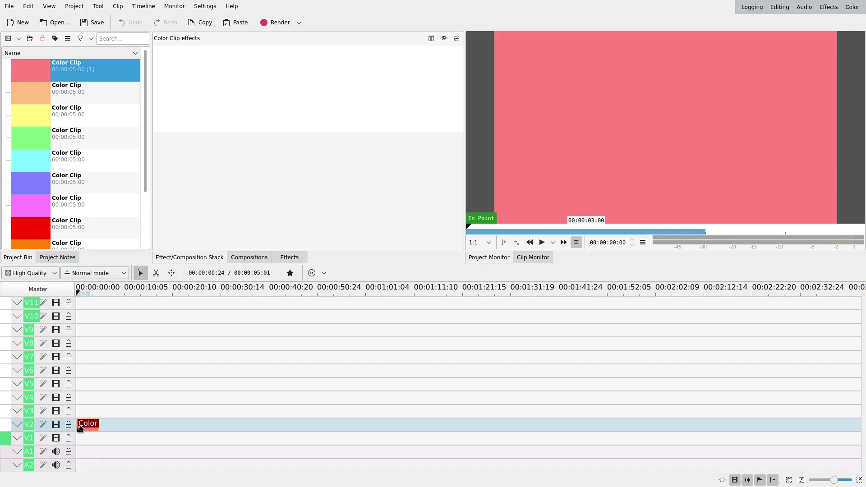
{"action": "left_click_drag", "start_coordinate": [30, 93], "coordinate": [86, 412]}
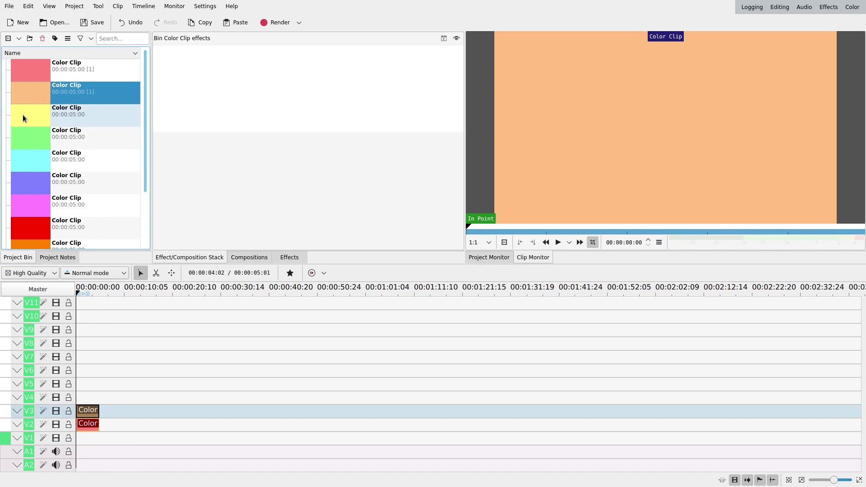
{"action": "left_click_drag", "start_coordinate": [28, 119], "coordinate": [87, 398]}
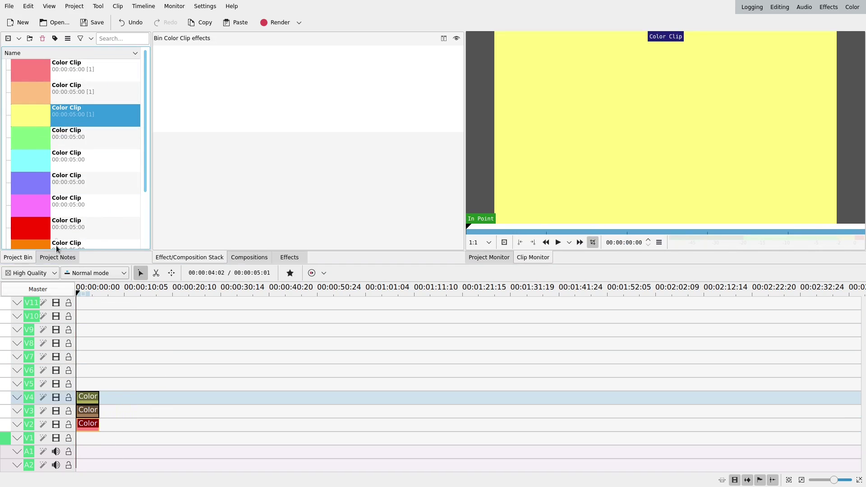
{"action": "left_click", "coordinate": [31, 143]}
{"action": "left_click_drag", "start_coordinate": [31, 143], "coordinate": [88, 384]}
{"action": "left_click_drag", "start_coordinate": [30, 161], "coordinate": [88, 370]}
{"action": "left_click_drag", "start_coordinate": [30, 182], "coordinate": [88, 357]}
{"action": "left_click_drag", "start_coordinate": [66, 207], "coordinate": [78, 352]}
{"action": "left_click_drag", "start_coordinate": [26, 227], "coordinate": [79, 331]}
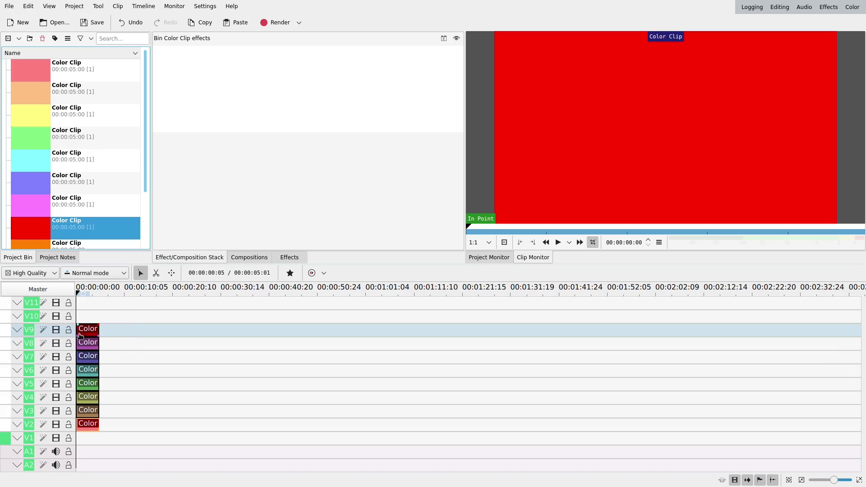
{"action": "left_click_drag", "start_coordinate": [28, 245], "coordinate": [88, 316]}
Create a new white colour clip in the project bin
{"action": "left_click", "coordinate": [74, 6]}
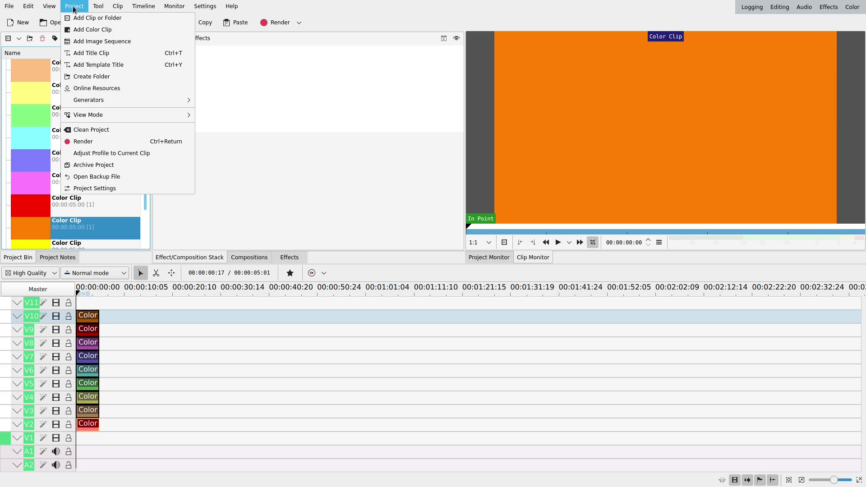
{"action": "left_click", "coordinate": [81, 30]}
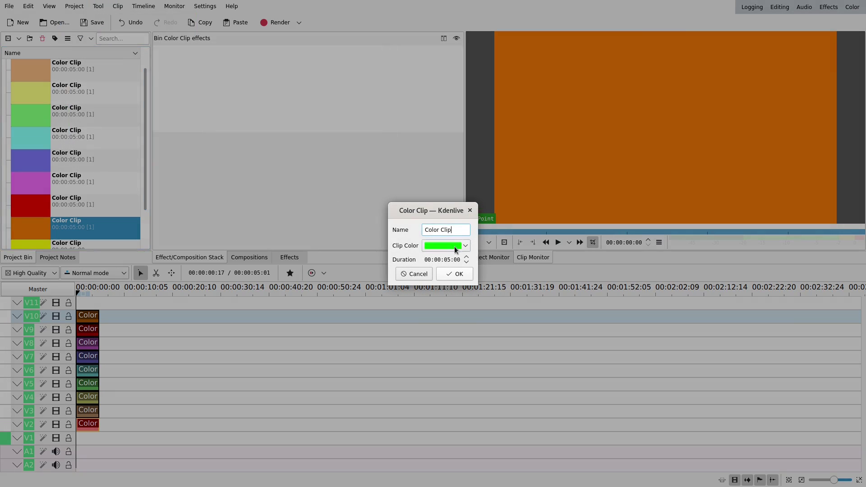
{"action": "left_click", "coordinate": [456, 249]}
{"action": "left_click", "coordinate": [457, 271]}
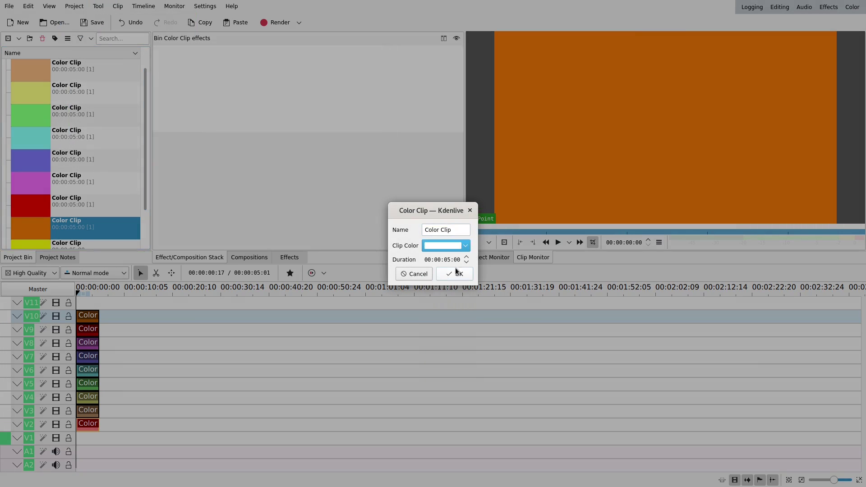
{"action": "left_click", "coordinate": [457, 273]}
Place the white clip at the start of V1 and clear the selection
{"action": "scroll", "coordinate": [85, 189], "scroll_direction": "down", "scroll_amount": 3}
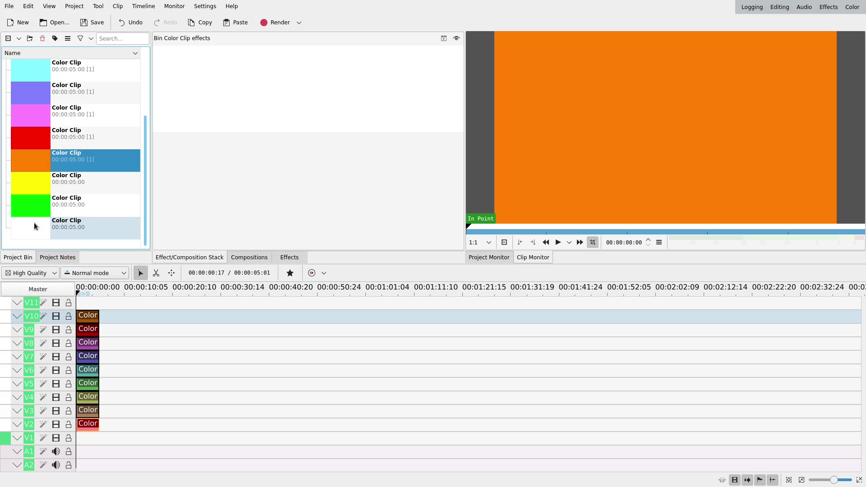
{"action": "left_click_drag", "start_coordinate": [34, 223], "coordinate": [73, 445]}
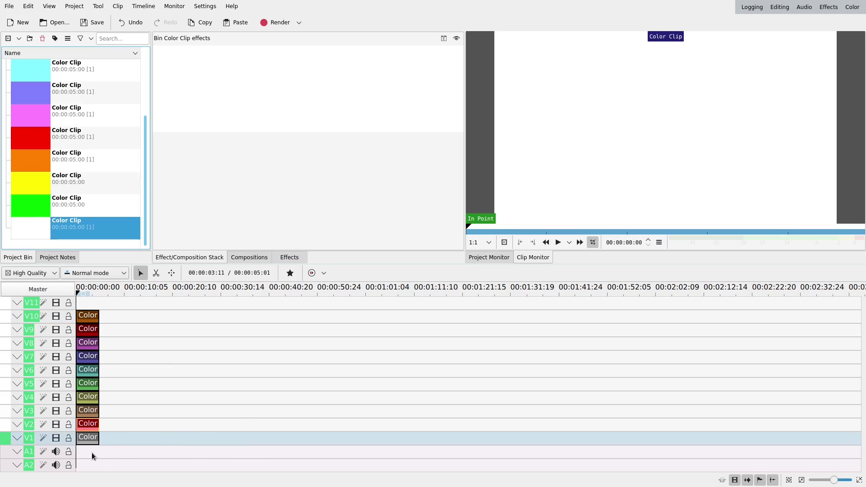
{"action": "scroll", "coordinate": [91, 452], "scroll_direction": "up", "scroll_amount": 6}
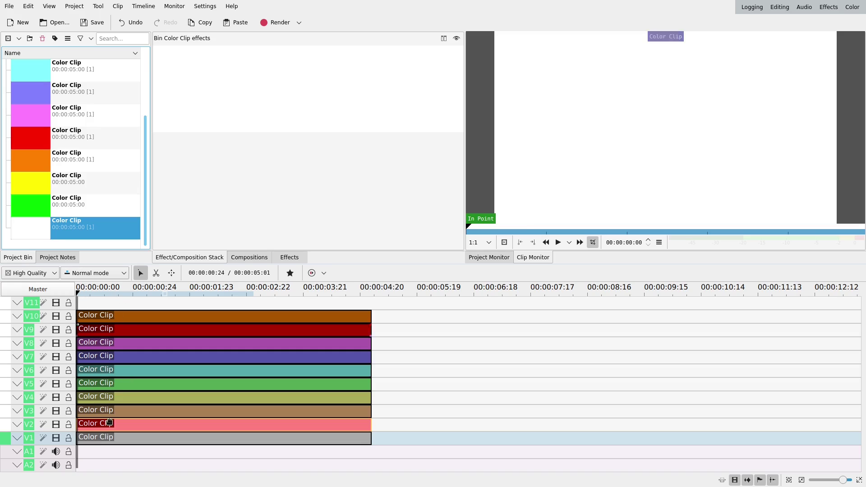
{"action": "left_click", "coordinate": [120, 456]}
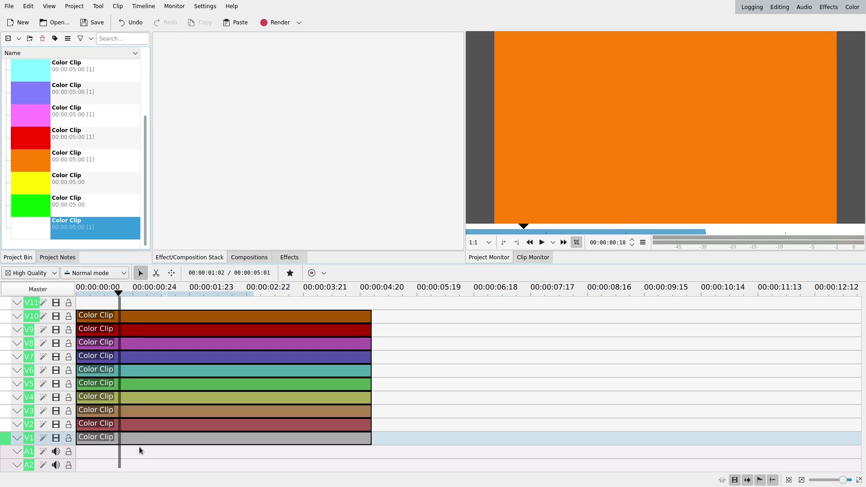
Search the effects for 'trans' and apply Transform to the orange V10 clip
{"action": "left_click", "coordinate": [291, 258]}
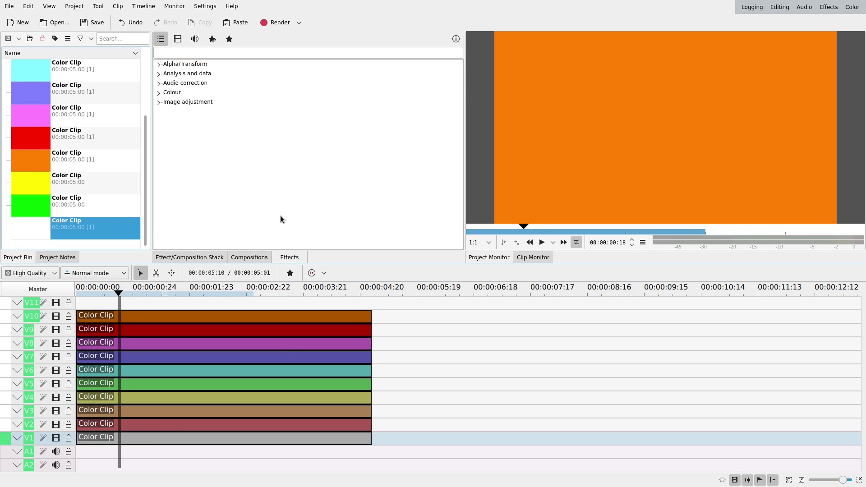
{"action": "left_click", "coordinate": [204, 51]}
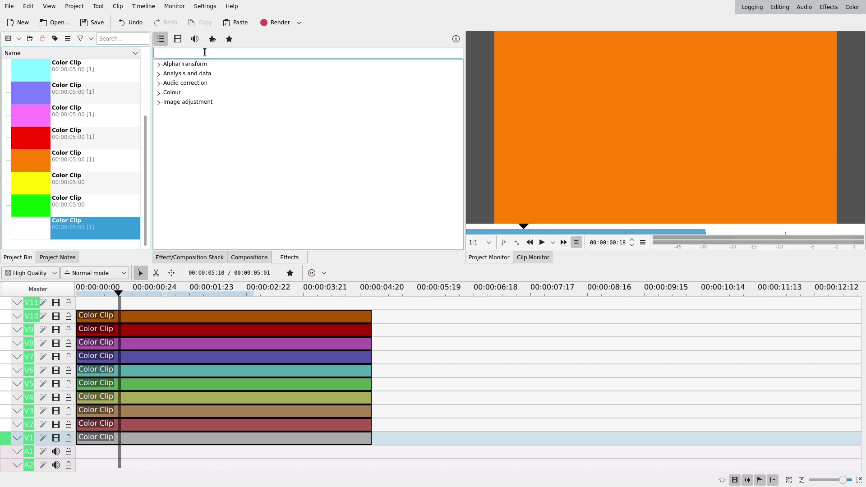
{"action": "type", "text": "trans"}
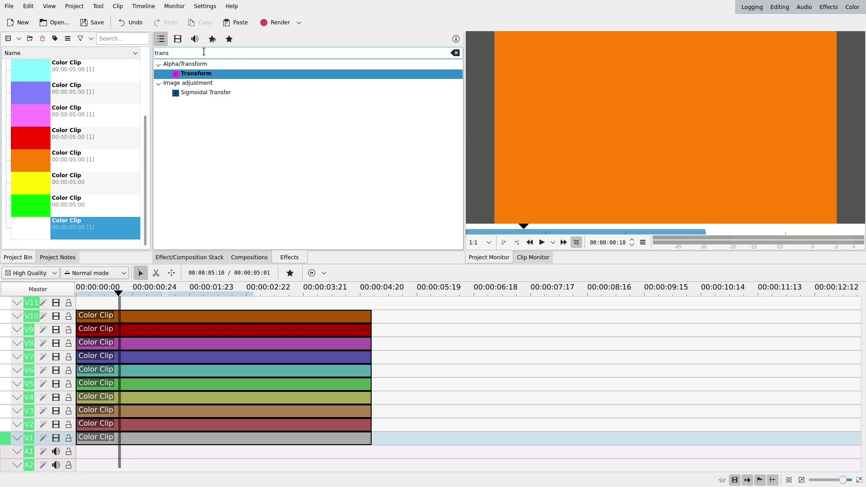
{"action": "left_click", "coordinate": [179, 321]}
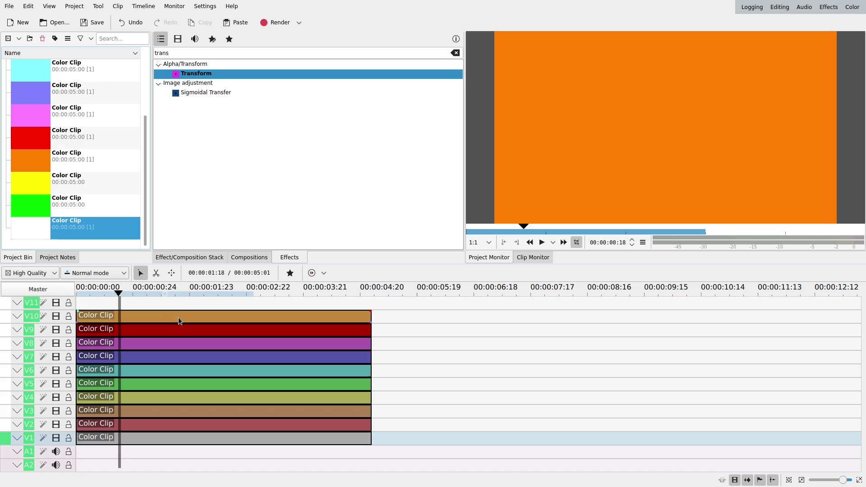
{"action": "left_click", "coordinate": [179, 316]}
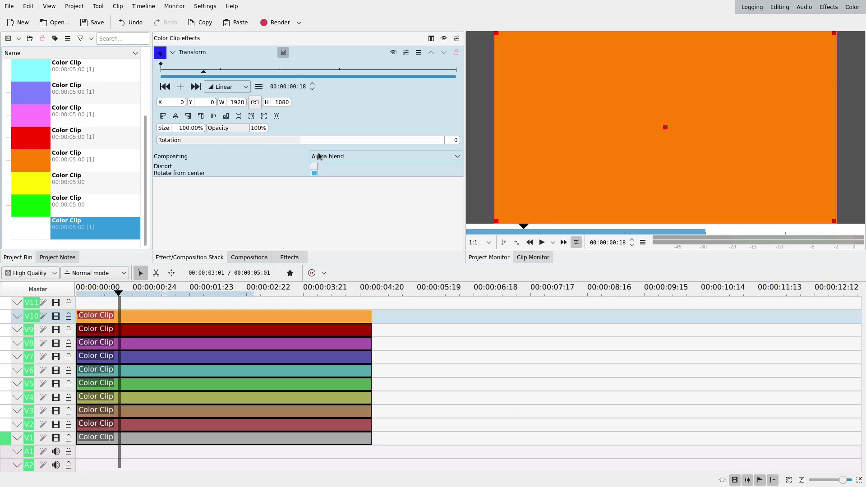
Scale the orange clip's Transform to 32% and align it left and top
{"action": "left_click_drag", "start_coordinate": [176, 127], "coordinate": [231, 135]}
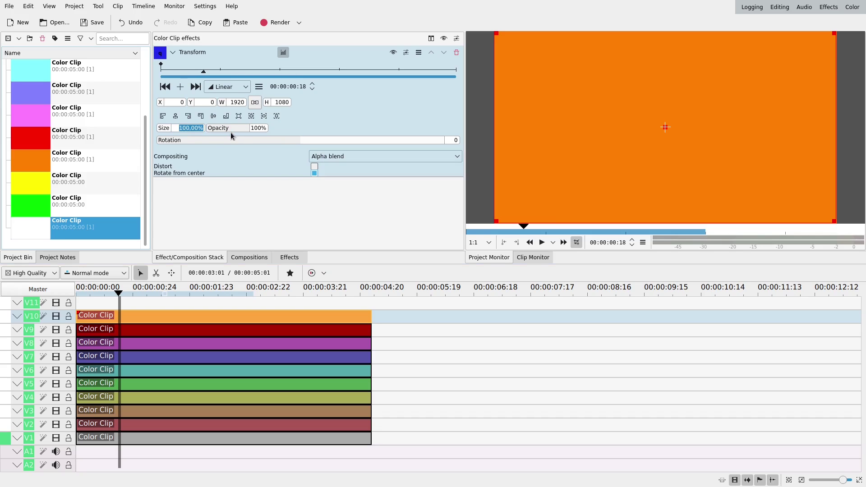
{"action": "type", "text": "32"}
{"action": "key", "text": "Return"}
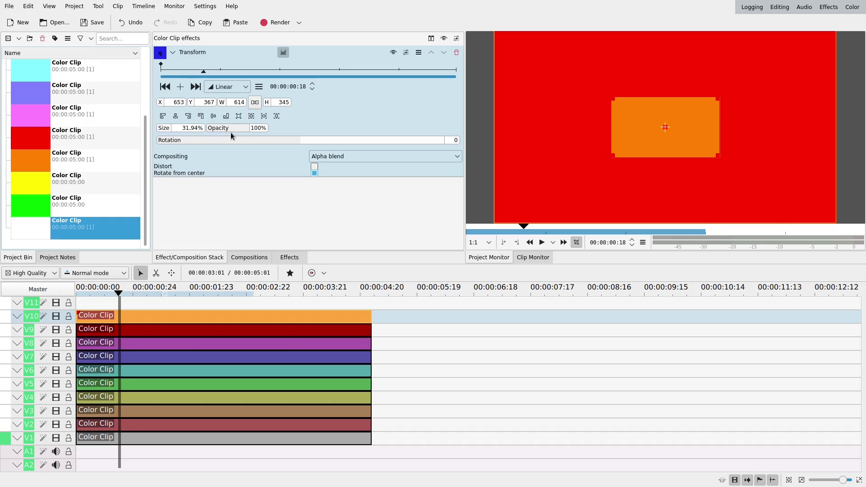
{"action": "left_click", "coordinate": [163, 116]}
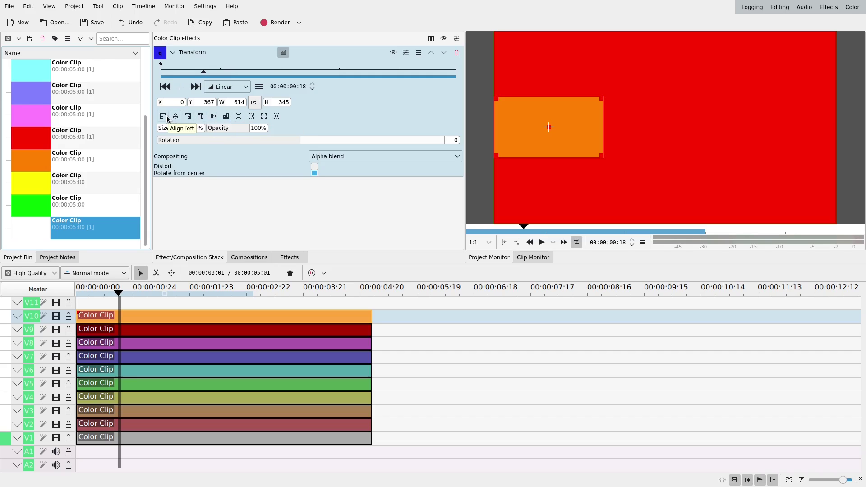
{"action": "left_click", "coordinate": [200, 117]}
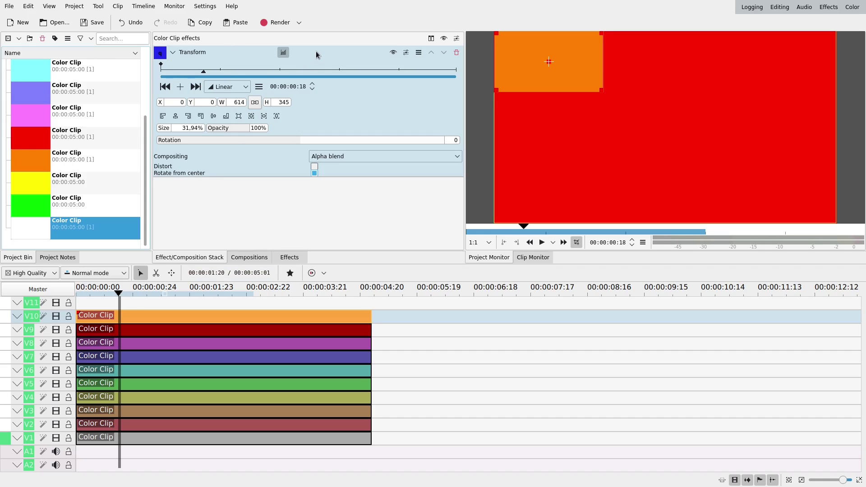
Copy the Transform onto the red V9 and pink V8 clips, centring red and right-aligning pink
{"action": "left_click_drag", "start_coordinate": [316, 58], "coordinate": [168, 334]}
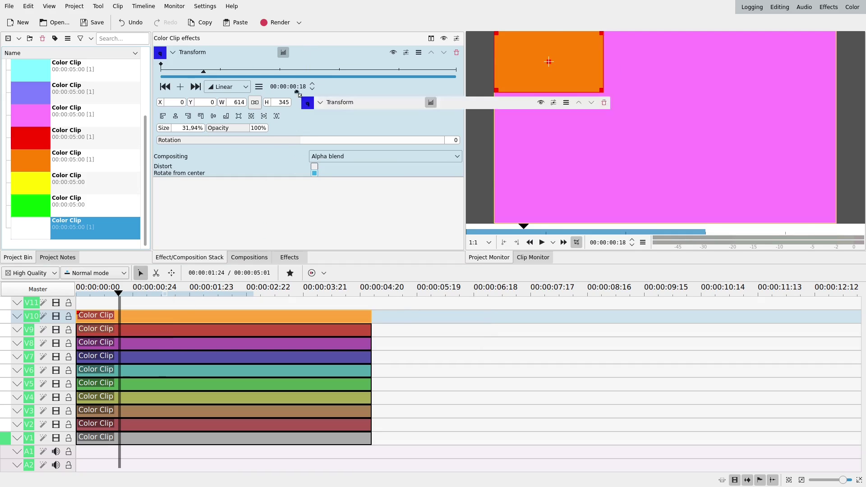
{"action": "left_click_drag", "start_coordinate": [298, 92], "coordinate": [155, 344]}
{"action": "left_click", "coordinate": [158, 332]}
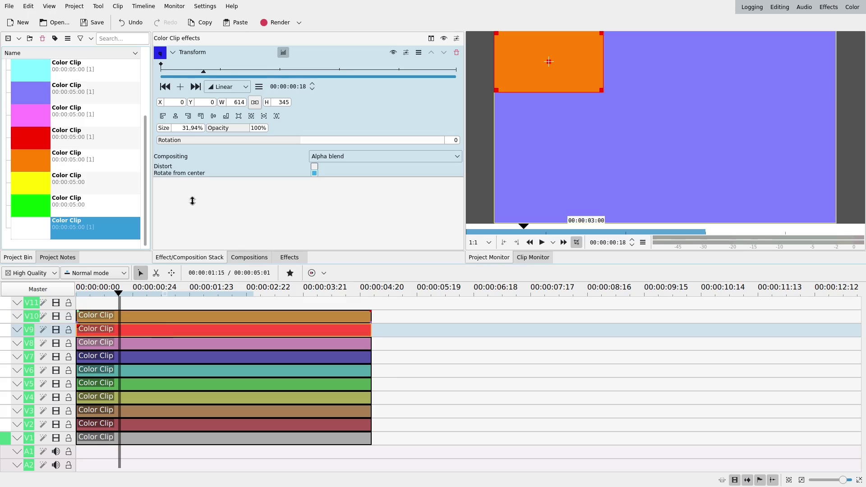
{"action": "left_click", "coordinate": [175, 115]}
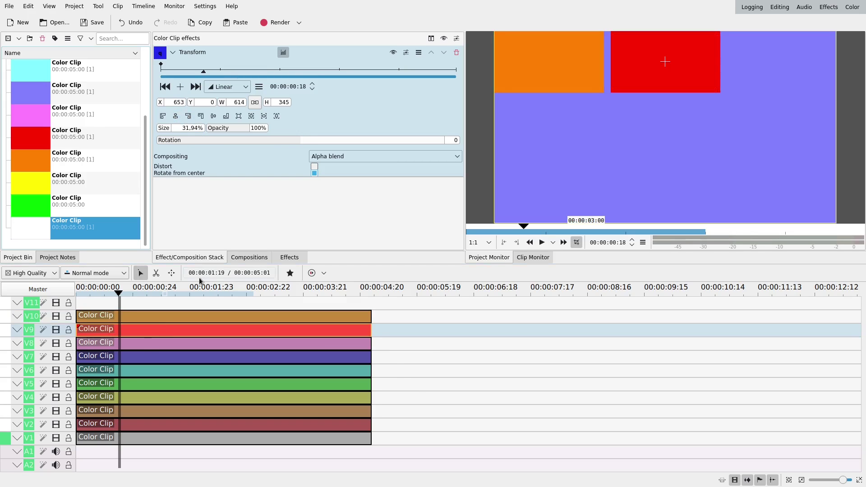
{"action": "left_click", "coordinate": [144, 349]}
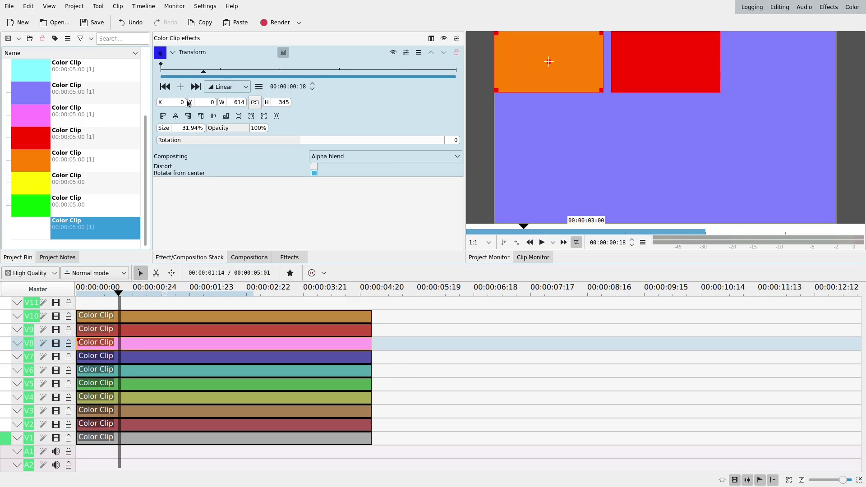
{"action": "left_click", "coordinate": [189, 116]}
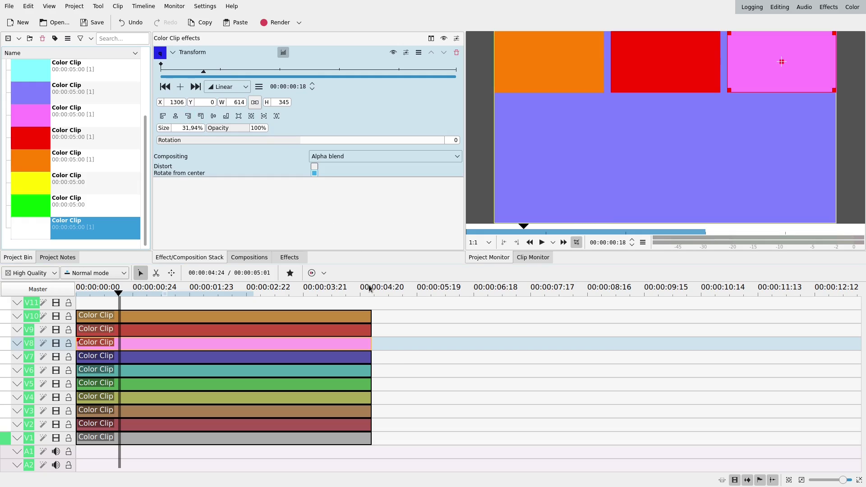
{"action": "left_click_drag", "start_coordinate": [383, 358], "coordinate": [298, 443]}
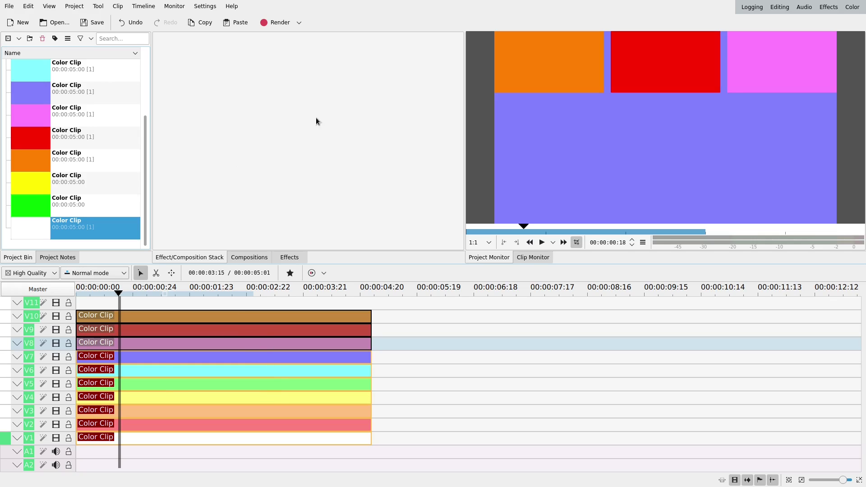
Copy the Transform effect from the pink V8 clip onto the purple V7 and cyan V6 clips
{"action": "left_click", "coordinate": [217, 348]}
{"action": "left_click_drag", "start_coordinate": [234, 53], "coordinate": [181, 361]}
{"action": "left_click_drag", "start_coordinate": [241, 56], "coordinate": [180, 371]}
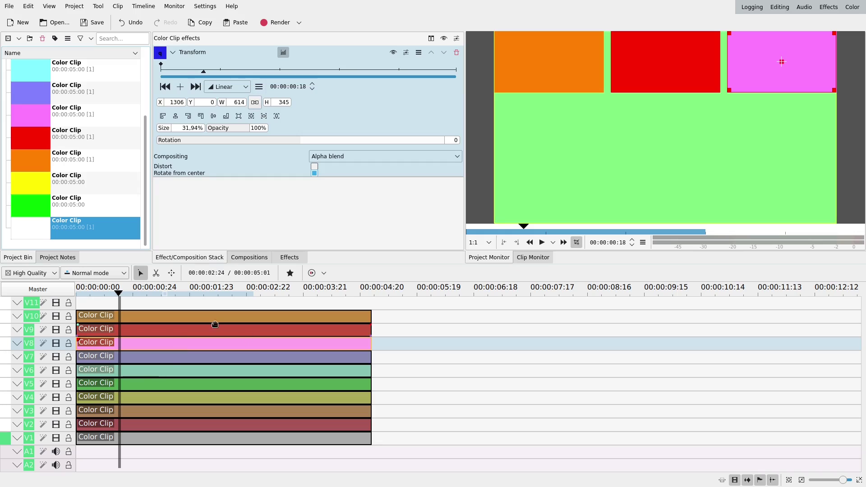
Check the lower clips' effects, ending on the yellow V4 clip's 614×345 Transform at X 0, Y 0
{"action": "left_click", "coordinate": [157, 375]}
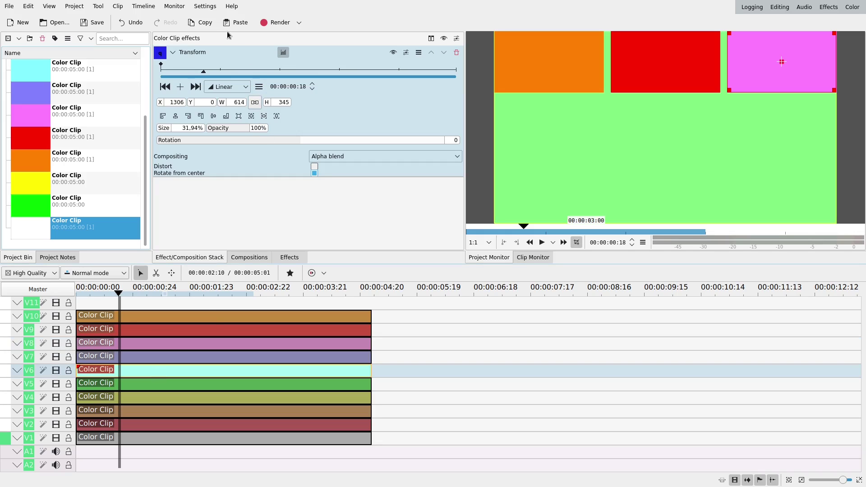
{"action": "left_click", "coordinate": [172, 316]}
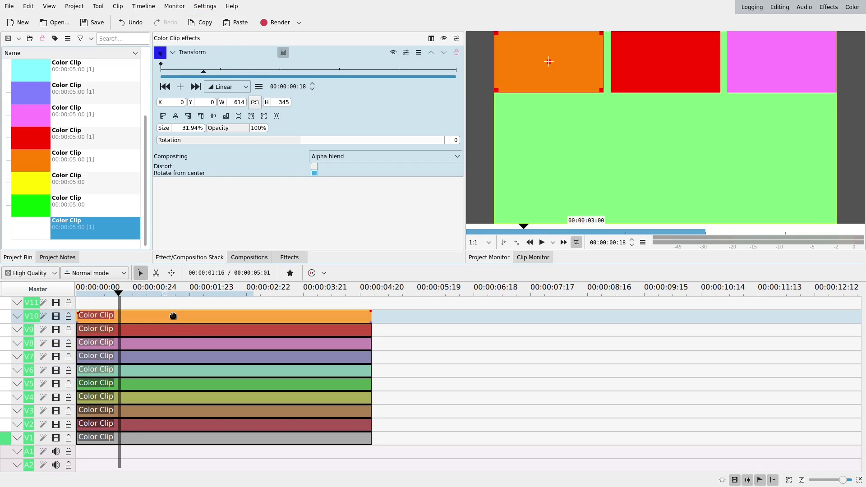
{"action": "left_click", "coordinate": [156, 429]}
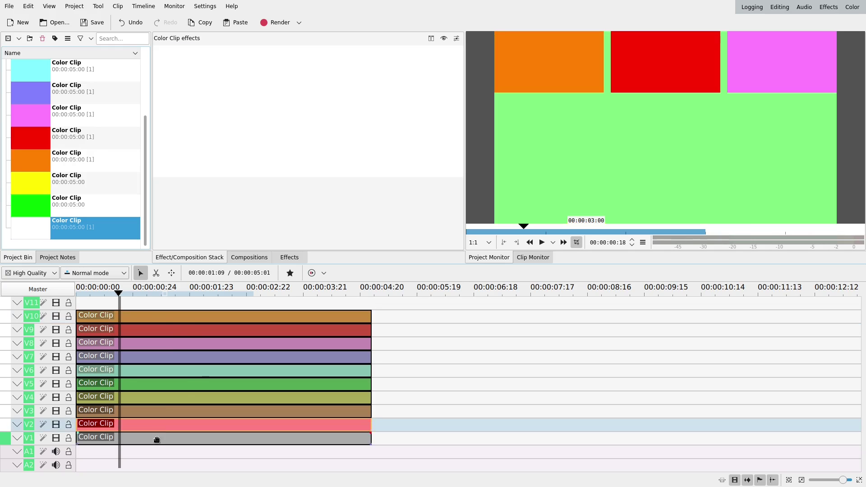
{"action": "left_click", "coordinate": [157, 439]}
{"action": "scroll", "coordinate": [111, 406], "scroll_direction": "up", "scroll_amount": 5, "text": "ctrl"}
{"action": "scroll", "coordinate": [113, 408], "scroll_direction": "left", "scroll_amount": 3}
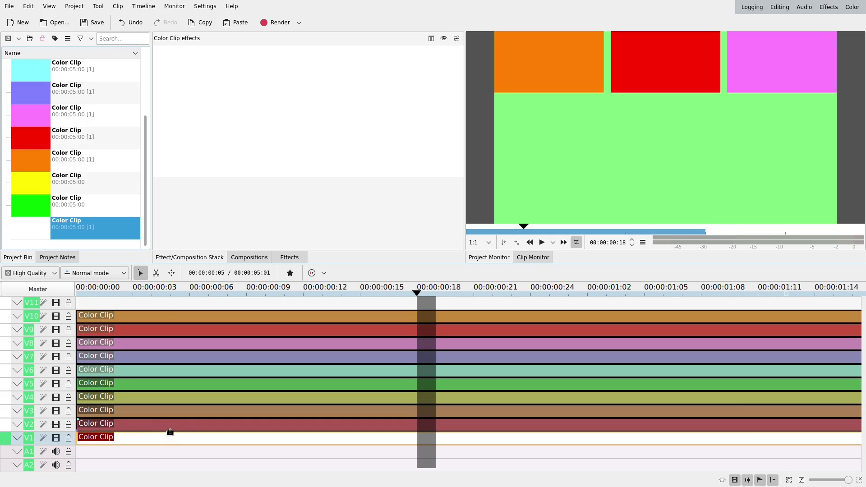
{"action": "left_click", "coordinate": [170, 432]}
{"action": "left_click", "coordinate": [169, 426]}
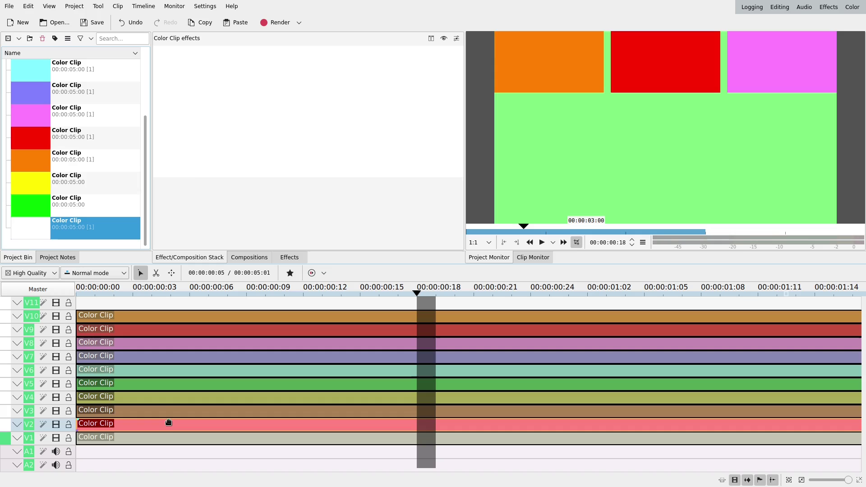
{"action": "left_click", "coordinate": [166, 411]}
{"action": "left_click", "coordinate": [165, 397]}
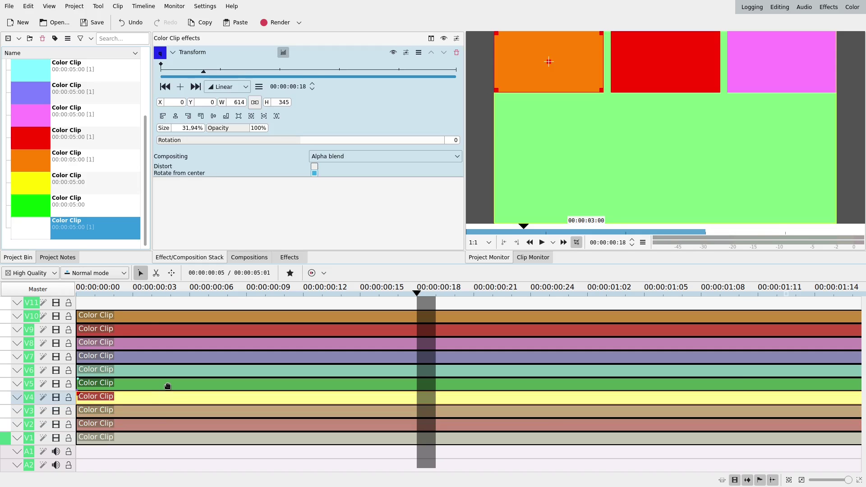
Paste the copied Transform onto the green V5 clip, then check the V6 and white V1 clips
{"action": "right_click", "coordinate": [168, 386]}
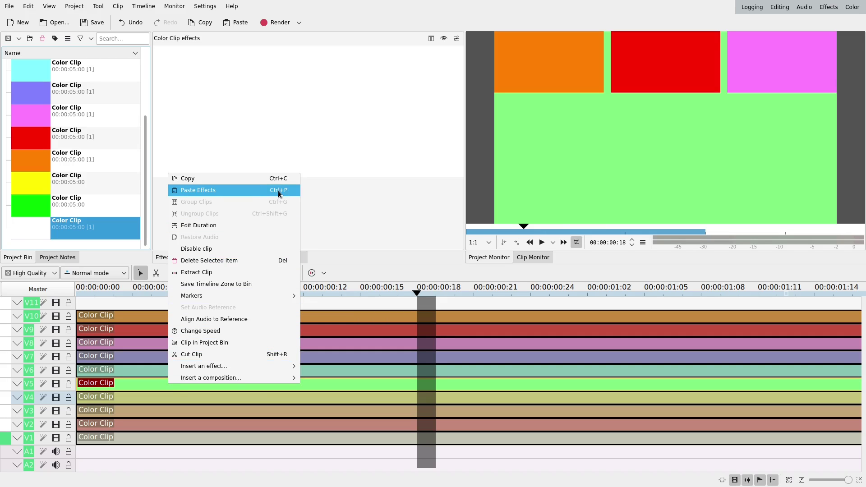
{"action": "left_click", "coordinate": [353, 388]}
{"action": "left_click", "coordinate": [348, 371]}
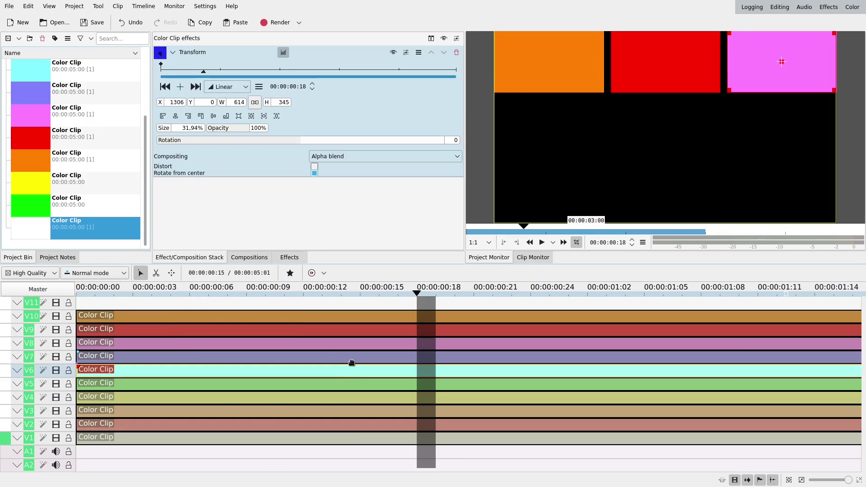
{"action": "left_click", "coordinate": [158, 442]}
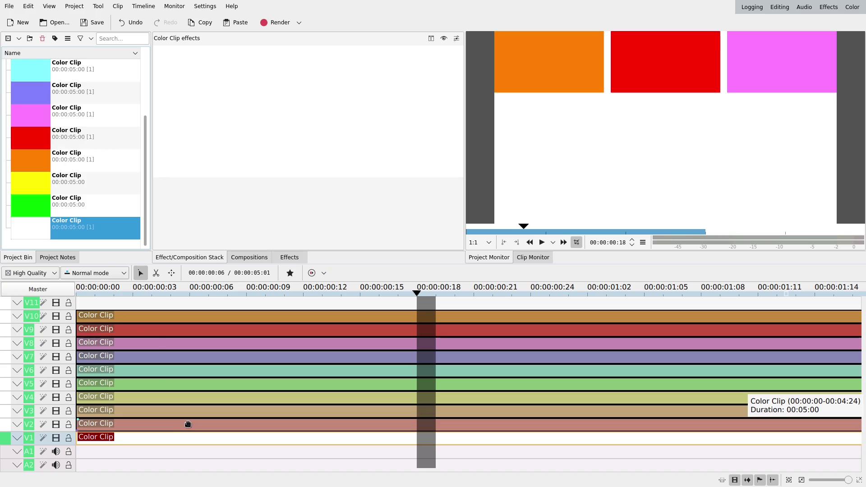
Align the purple, cyan and green clips into the middle row's left, centre and right slots
{"action": "left_click", "coordinate": [134, 359]}
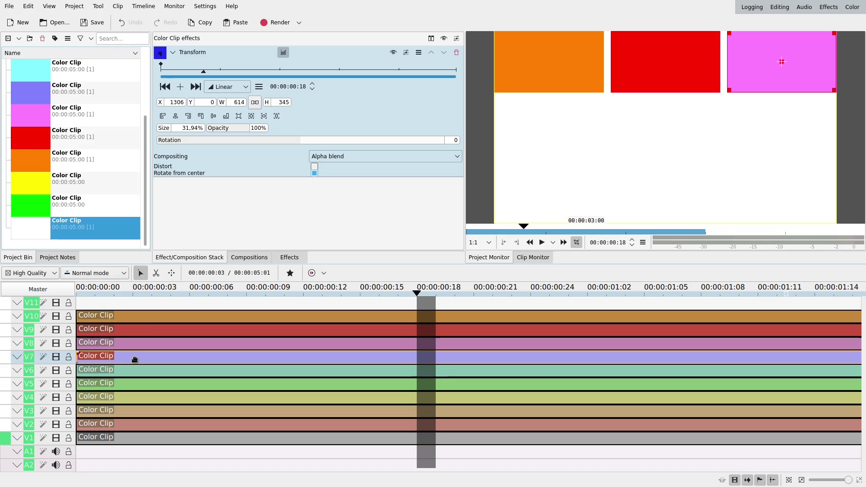
{"action": "left_click", "coordinate": [163, 118]}
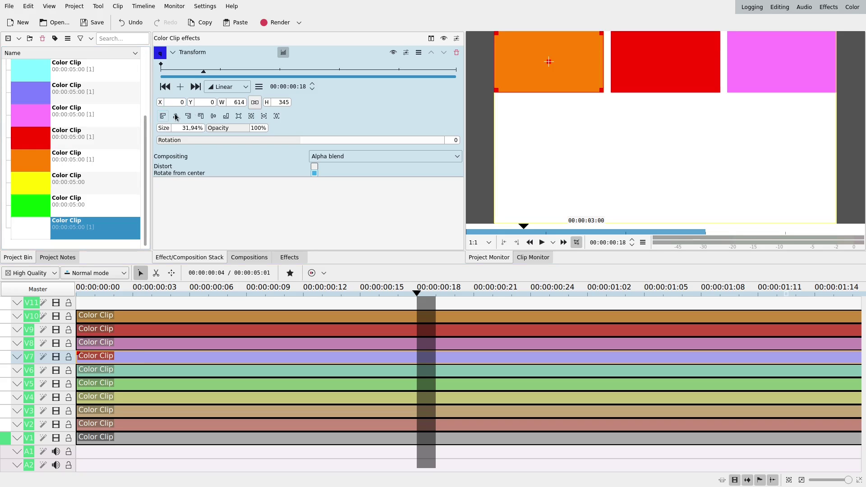
{"action": "left_click", "coordinate": [214, 117]}
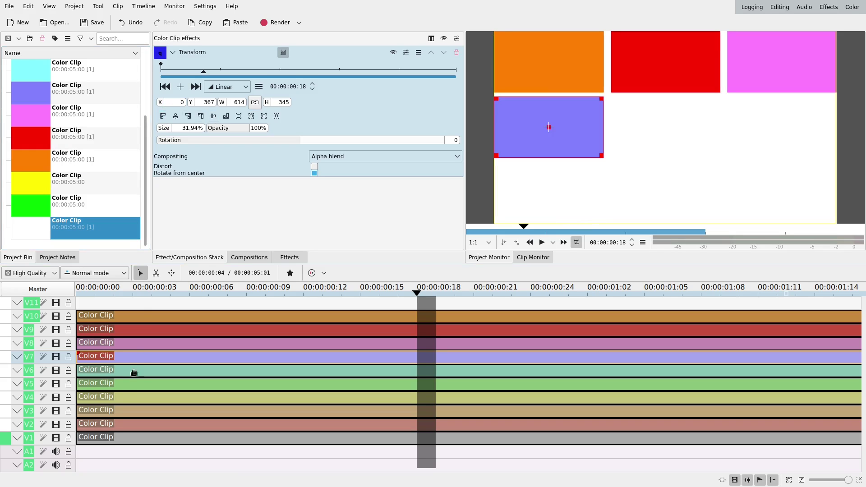
{"action": "left_click", "coordinate": [119, 370]}
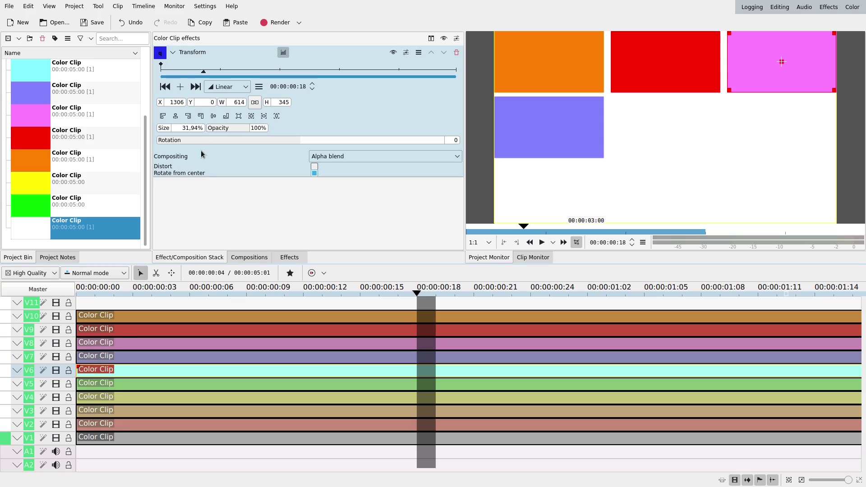
{"action": "left_click", "coordinate": [175, 116]}
{"action": "left_click", "coordinate": [214, 117]}
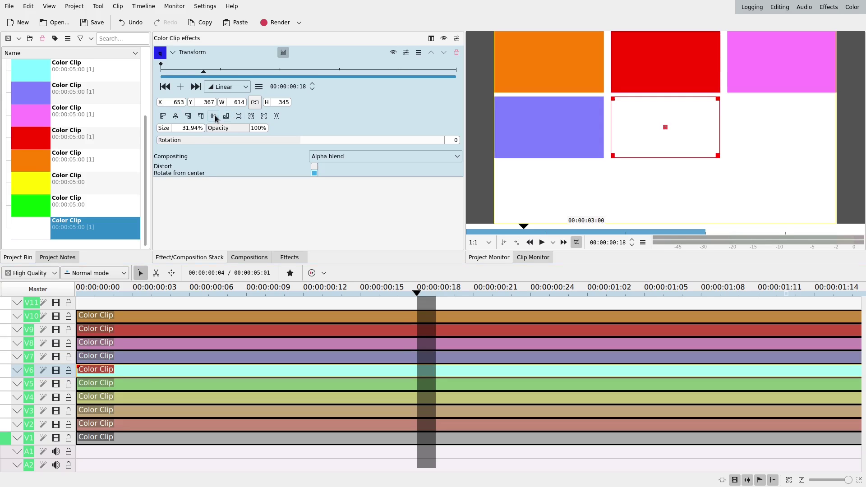
{"action": "left_click", "coordinate": [128, 385]}
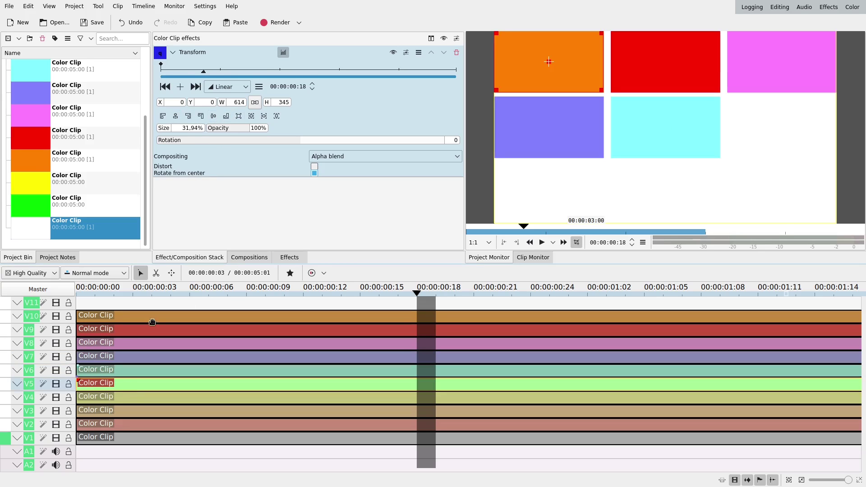
{"action": "left_click", "coordinate": [188, 116]}
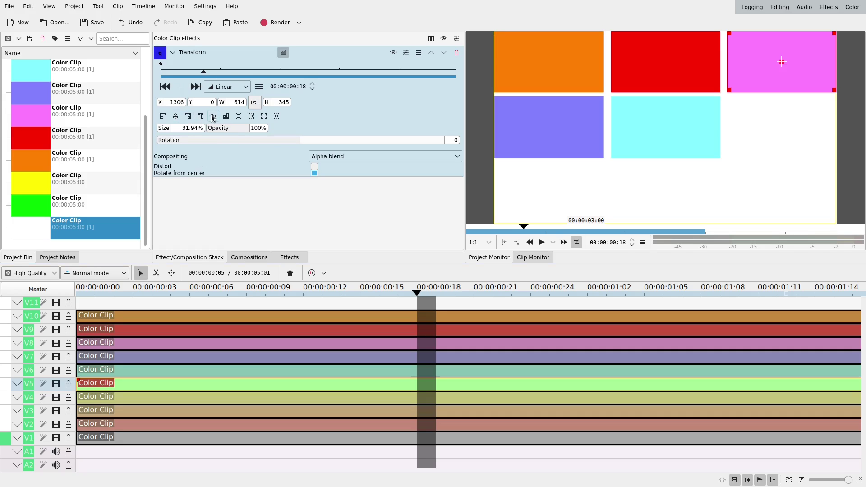
{"action": "left_click", "coordinate": [213, 117]}
Align the yellow, peach and pink clips into the bottom row's left, middle and right slots
{"action": "left_click", "coordinate": [154, 401]}
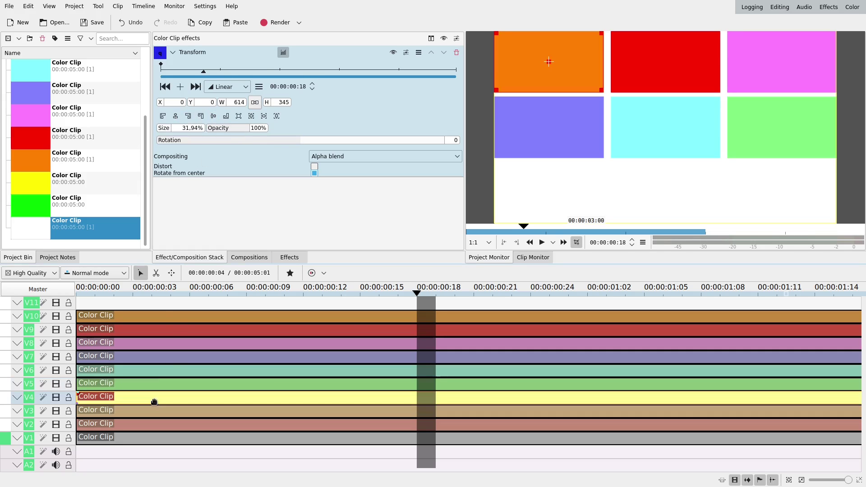
{"action": "left_click", "coordinate": [163, 117]}
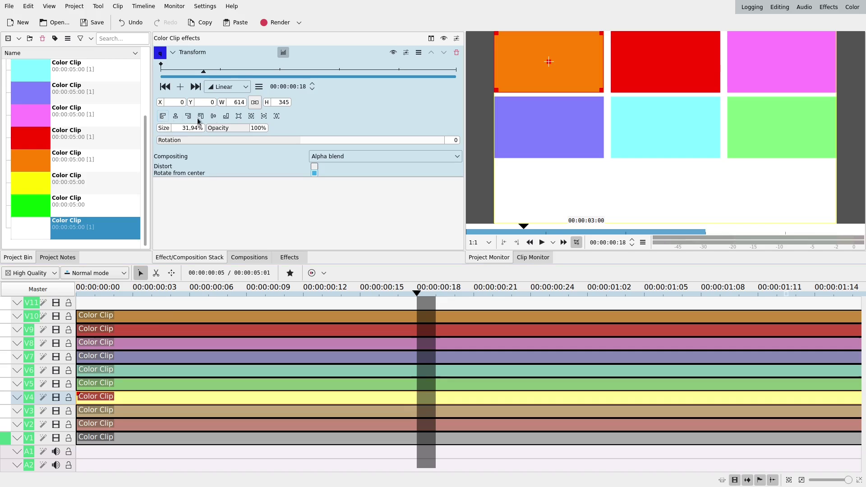
{"action": "left_click", "coordinate": [227, 116]}
{"action": "left_click", "coordinate": [135, 410]}
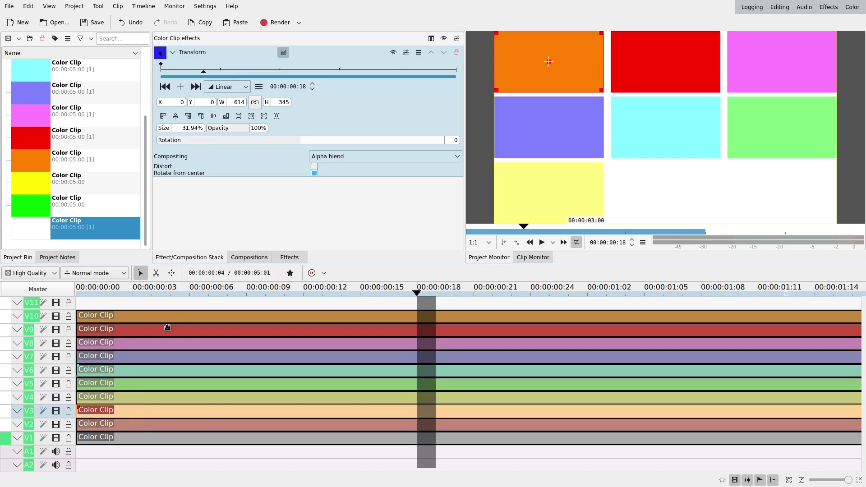
{"action": "left_click", "coordinate": [175, 117]}
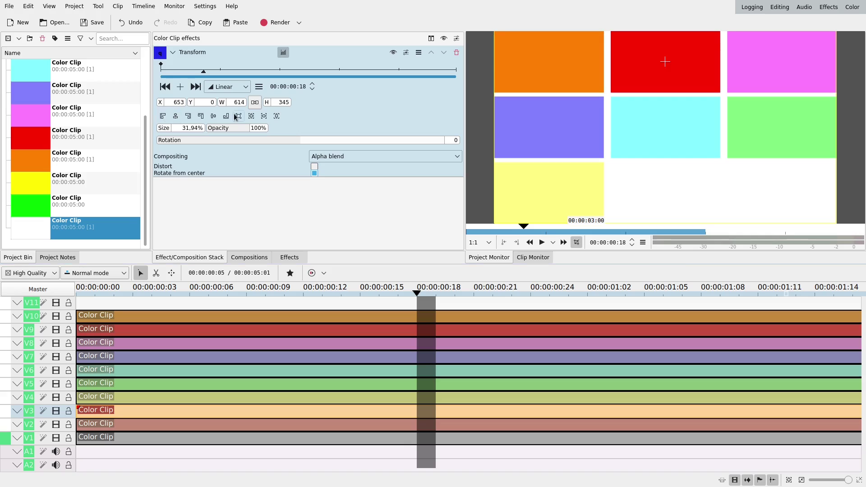
{"action": "left_click", "coordinate": [158, 425]}
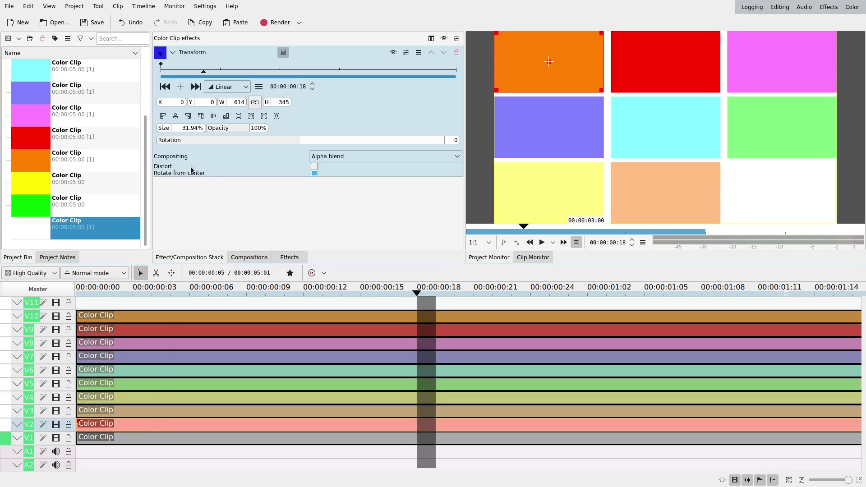
{"action": "left_click", "coordinate": [189, 117]}
{"action": "left_click", "coordinate": [225, 116]}
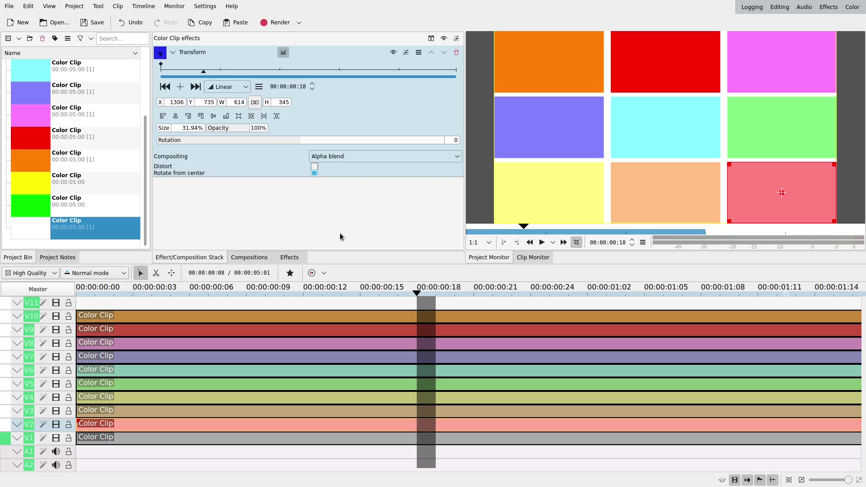
Search the effects for 'crop' and drop Crop, Scale and Tilt onto the orange V10 clip
{"action": "left_click", "coordinate": [290, 258]}
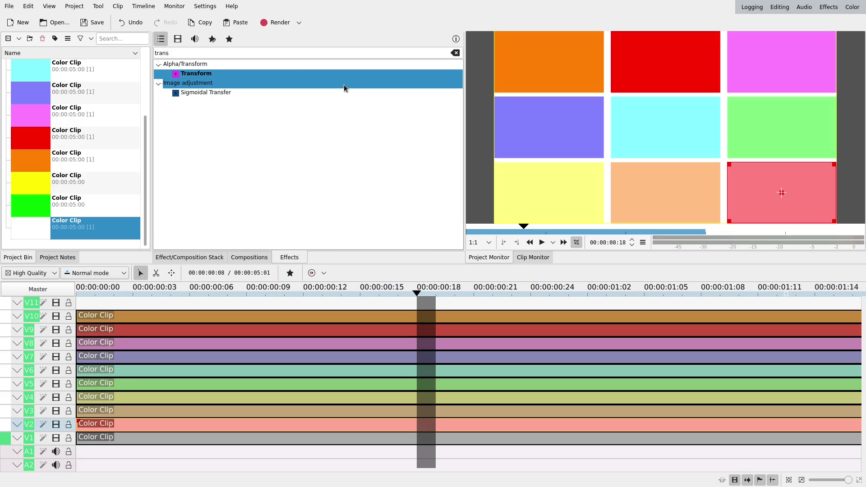
{"action": "double_click", "coordinate": [289, 53]}
{"action": "type", "text": "crop"}
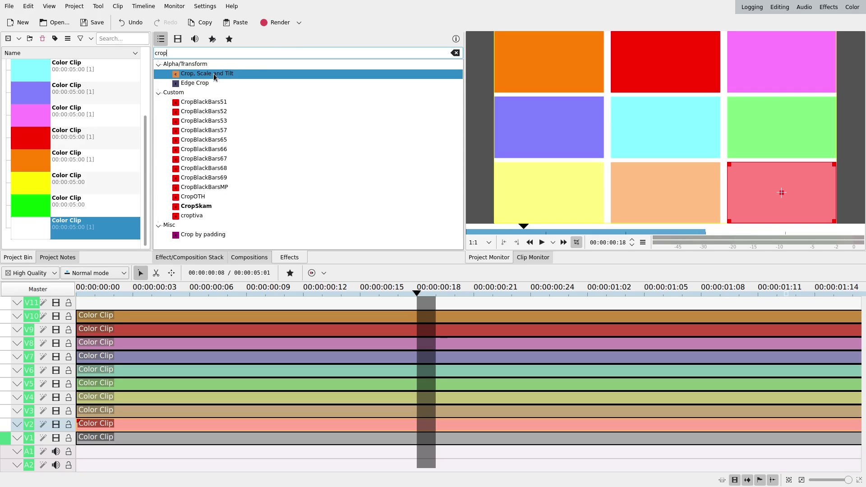
{"action": "left_click_drag", "start_coordinate": [213, 74], "coordinate": [266, 318]}
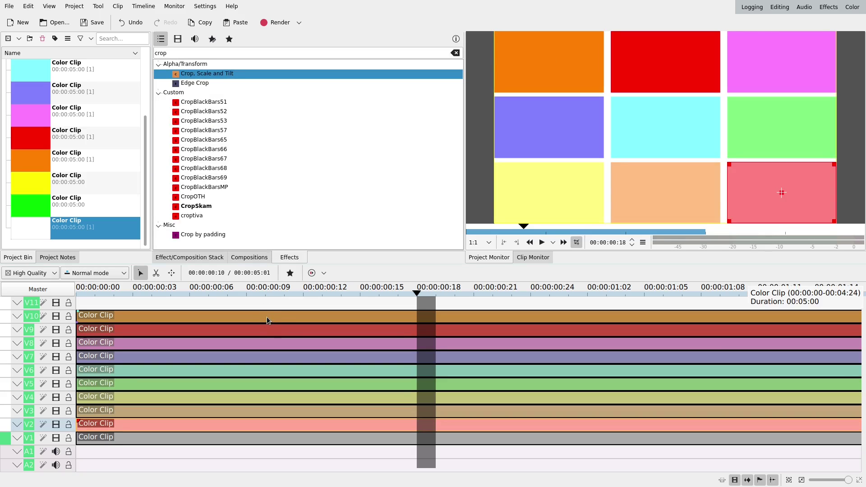
{"action": "left_click", "coordinate": [267, 317]}
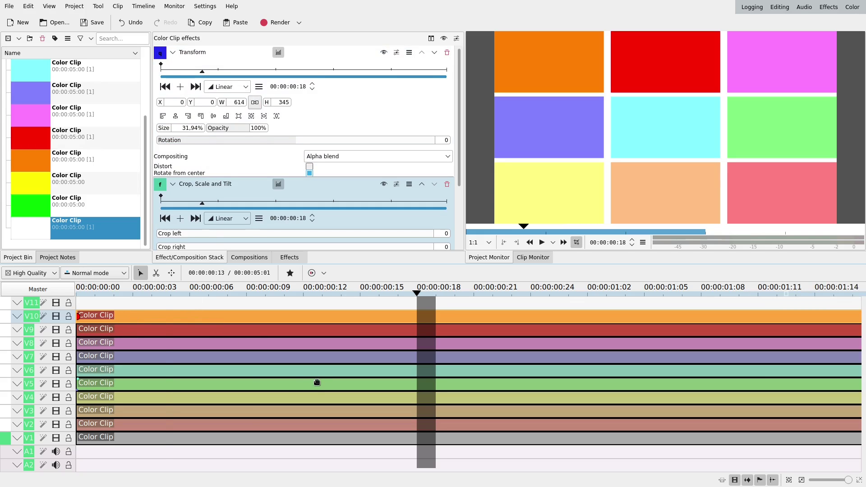
On the orange clip, move Crop, Scale and Tilt above Transform and set Crop bottom to 20
{"action": "scroll", "coordinate": [318, 382], "scroll_direction": "down", "scroll_amount": 2, "text": "ctrl"}
{"action": "scroll", "coordinate": [136, 327], "scroll_direction": "up", "scroll_amount": 3, "text": "ctrl"}
{"action": "left_click", "coordinate": [173, 52]}
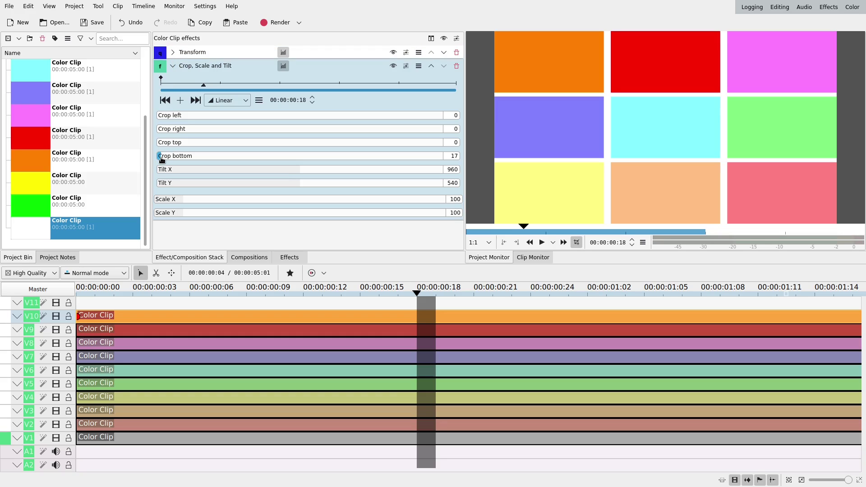
{"action": "scroll", "coordinate": [163, 157], "scroll_direction": "down", "scroll_amount": 10}
{"action": "left_click", "coordinate": [430, 67]}
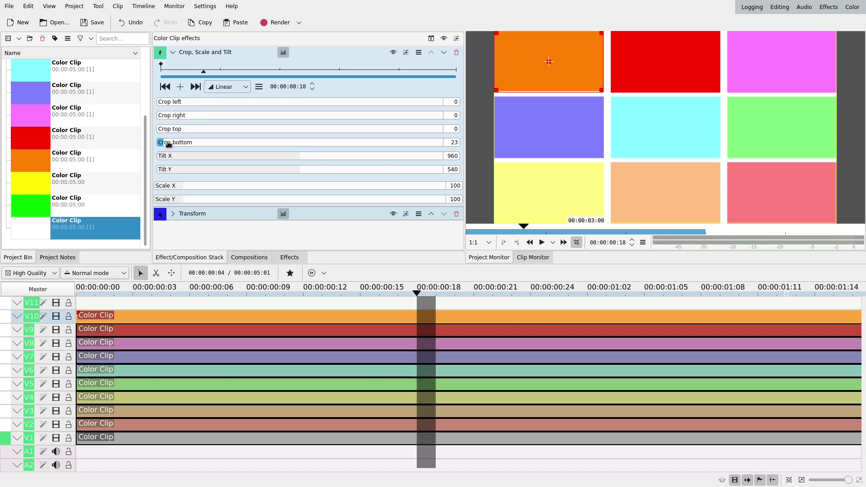
{"action": "left_click", "coordinate": [454, 142]}
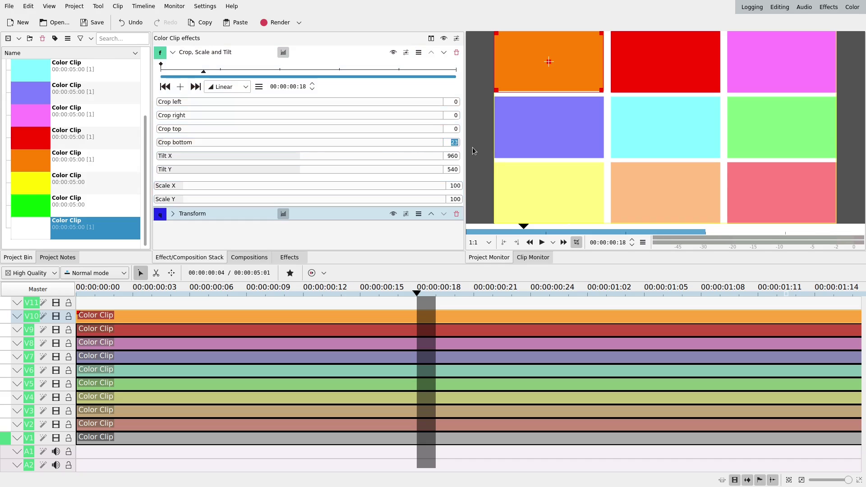
{"action": "type", "text": "20"}
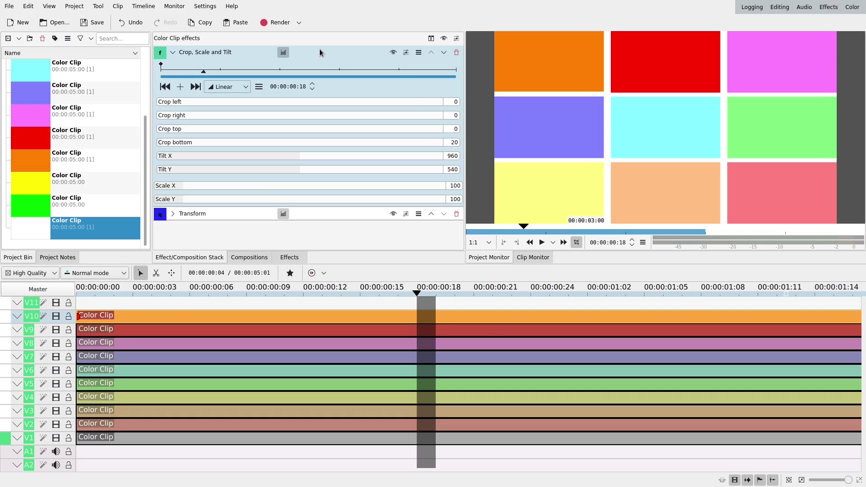
Copy the crop effect onto the red V9 and magenta V8 clips, placing it before their Transform
{"action": "left_click_drag", "start_coordinate": [320, 49], "coordinate": [143, 334]}
{"action": "left_click_drag", "start_coordinate": [318, 52], "coordinate": [126, 330]}
{"action": "left_click", "coordinate": [126, 330]}
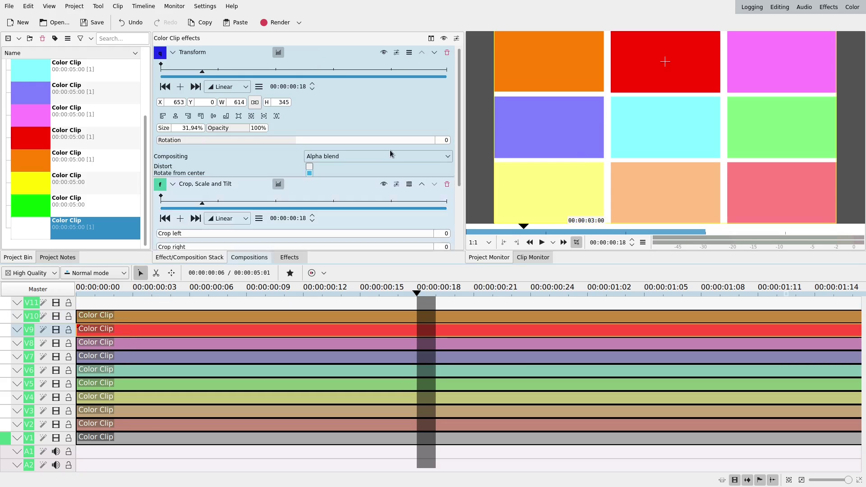
{"action": "left_click", "coordinate": [435, 52]}
{"action": "left_click", "coordinate": [346, 345]}
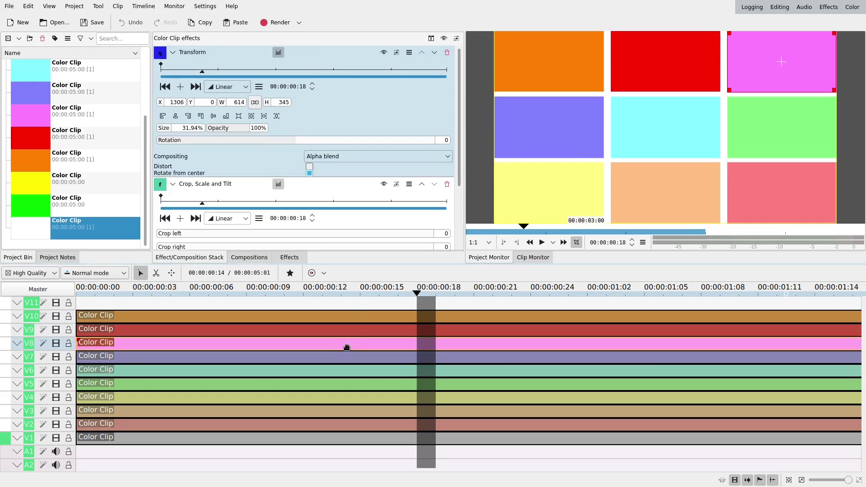
{"action": "left_click", "coordinate": [436, 56]}
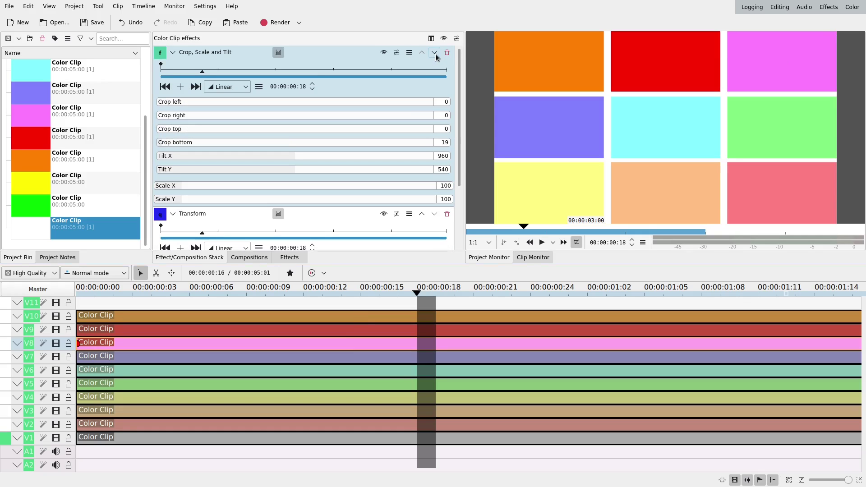
Add Crop, Scale and Tilt to the purple V7 clip above Transform, cropping 10 top and bottom
{"action": "left_click", "coordinate": [287, 257]}
{"action": "left_click_drag", "start_coordinate": [208, 77], "coordinate": [147, 360]}
{"action": "left_click", "coordinate": [161, 356]}
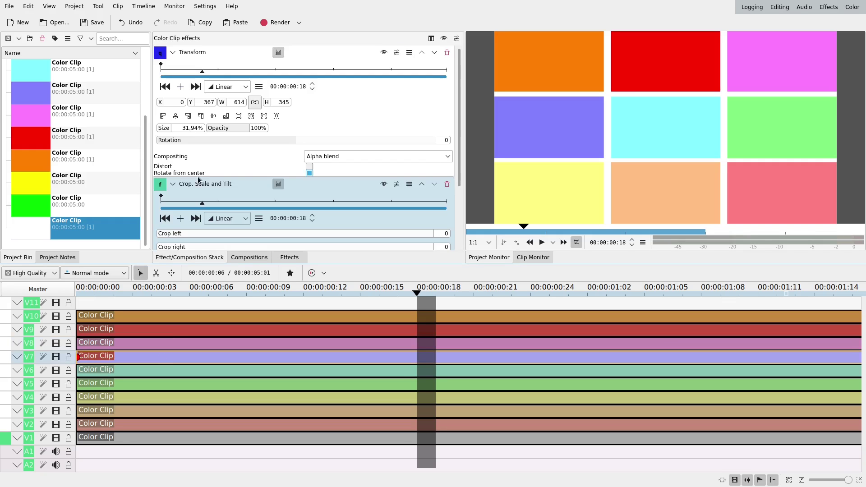
{"action": "left_click", "coordinate": [172, 53]}
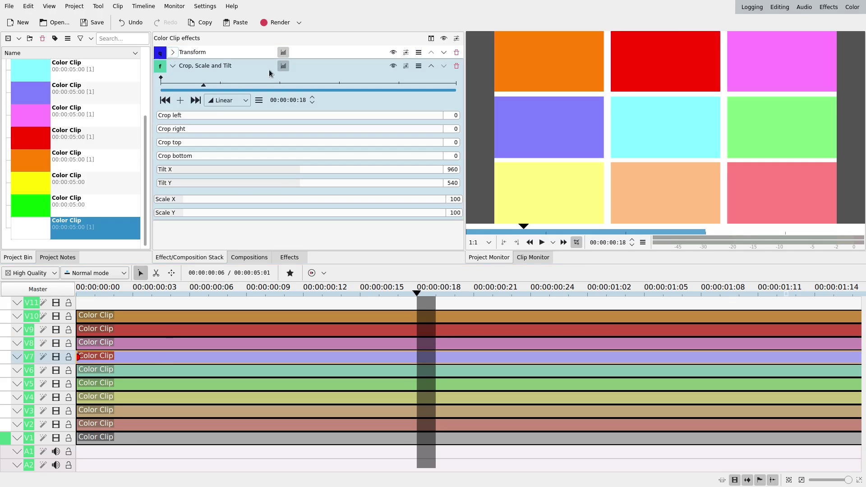
{"action": "left_click", "coordinate": [432, 66]}
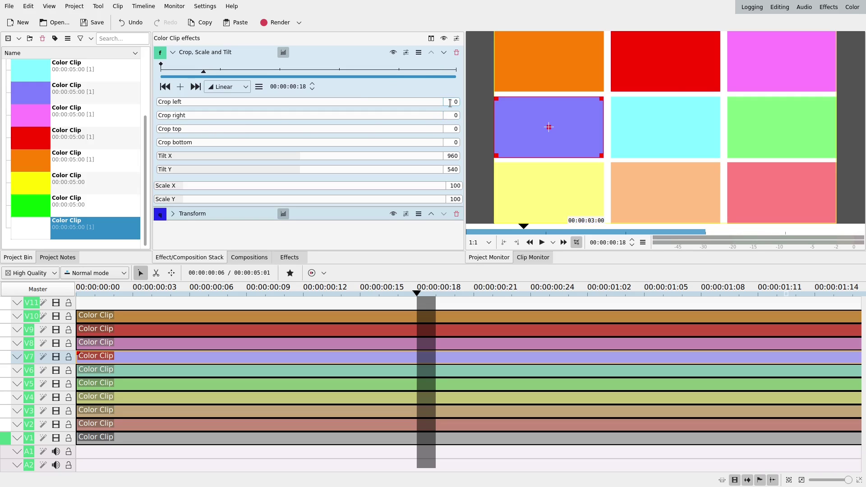
{"action": "double_click", "coordinate": [453, 128]}
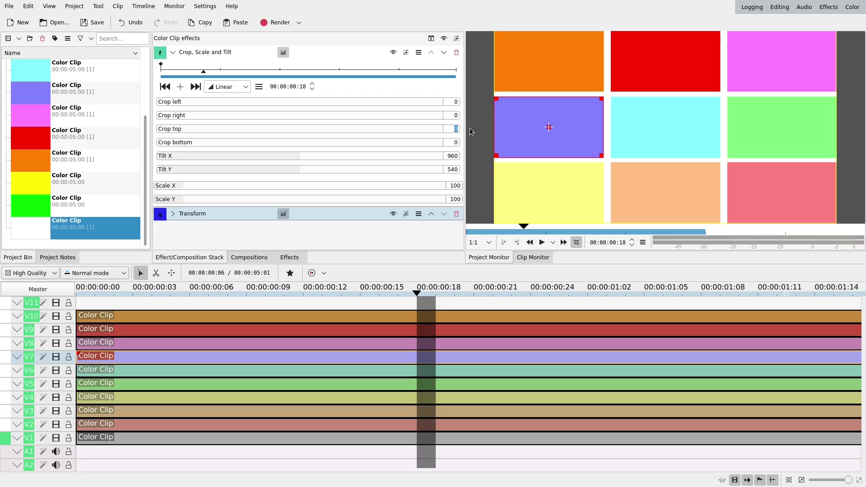
{"action": "type", "text": "10"}
{"action": "key", "text": "Tab"}
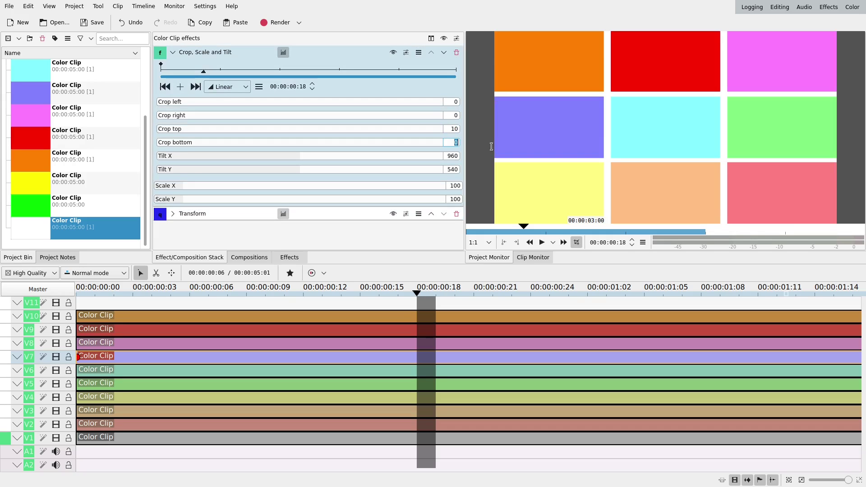
{"action": "type", "text": "10"}
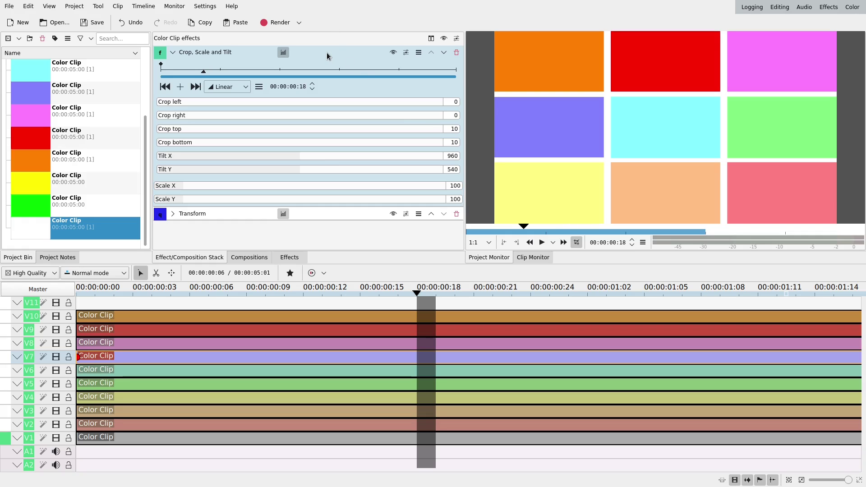
Drag the crop effect onto the grid clips below, including V5 and toward V4
{"action": "left_click_drag", "start_coordinate": [327, 54], "coordinate": [166, 364]}
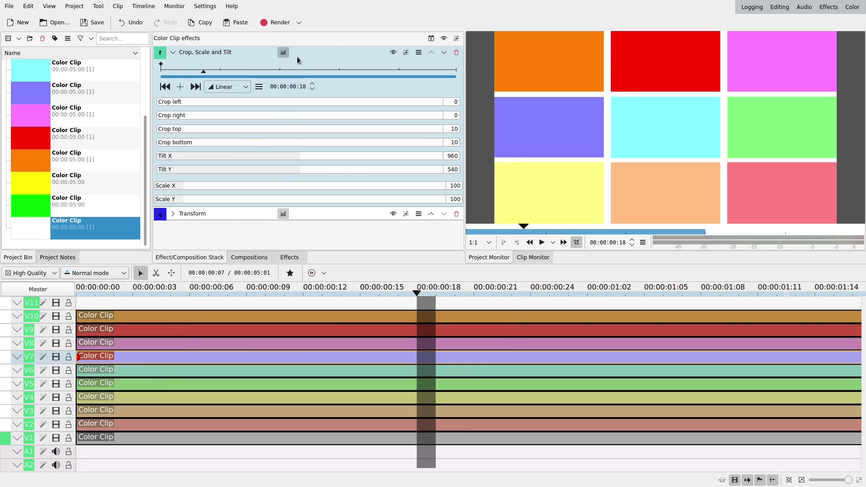
{"action": "left_click_drag", "start_coordinate": [297, 60], "coordinate": [146, 388]}
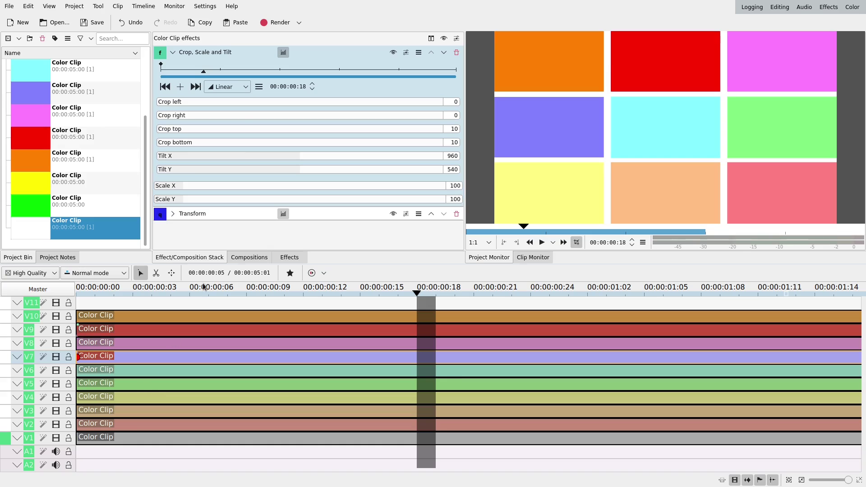
{"action": "left_click_drag", "start_coordinate": [308, 55], "coordinate": [140, 396]}
Apply the crop to the V4 clip, move it ahead of Transform, and set Crop top to 20
{"action": "left_click", "coordinate": [140, 396]}
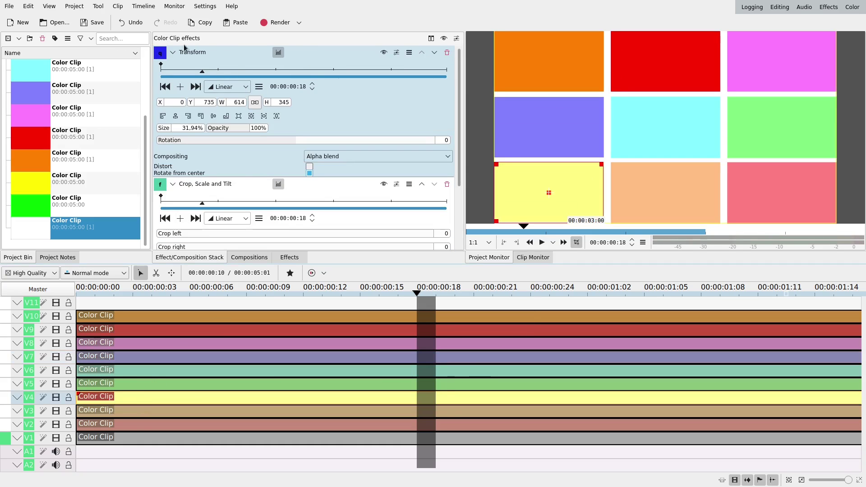
{"action": "left_click", "coordinate": [422, 183]}
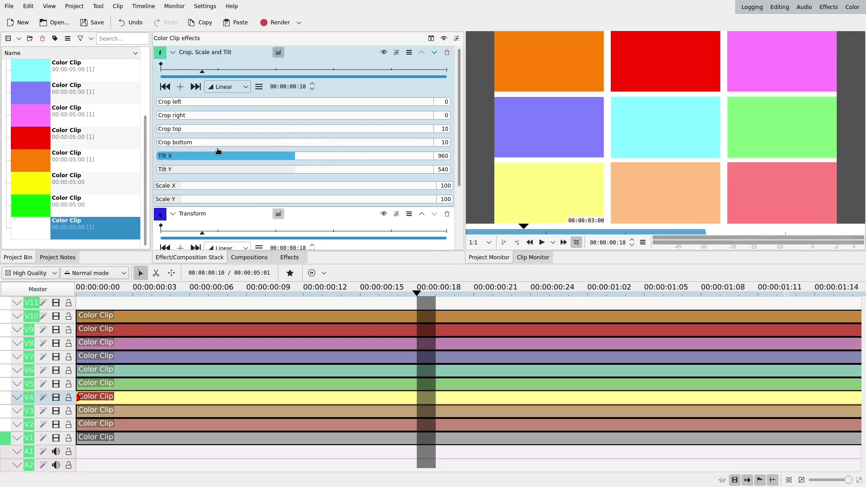
{"action": "double_click", "coordinate": [439, 130]}
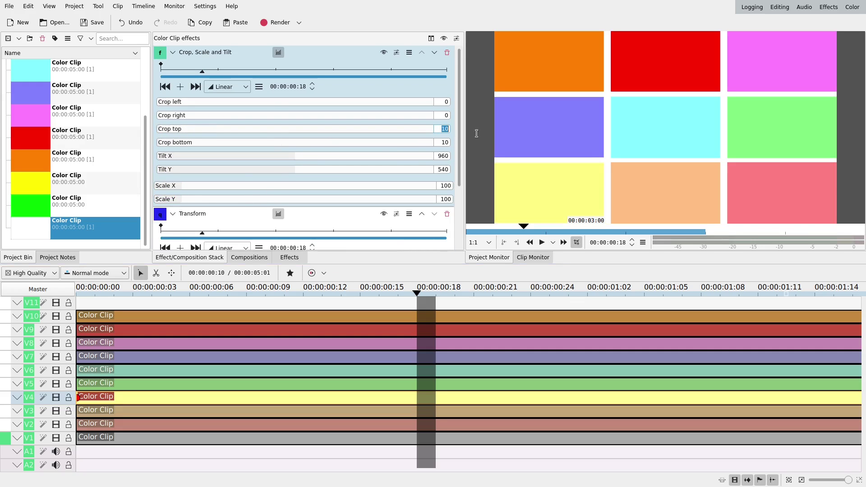
{"action": "type", "text": "20"}
Copy the crop onto the V3 and V2 clips and move it ahead of Transform on both
{"action": "left_click_drag", "start_coordinate": [314, 56], "coordinate": [126, 411]}
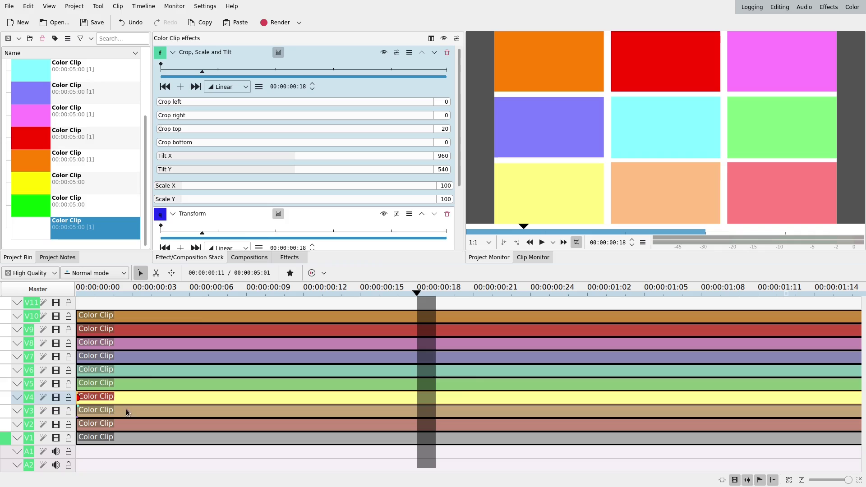
{"action": "left_click_drag", "start_coordinate": [302, 54], "coordinate": [135, 425]}
{"action": "left_click", "coordinate": [135, 426]}
{"action": "left_click", "coordinate": [422, 184]}
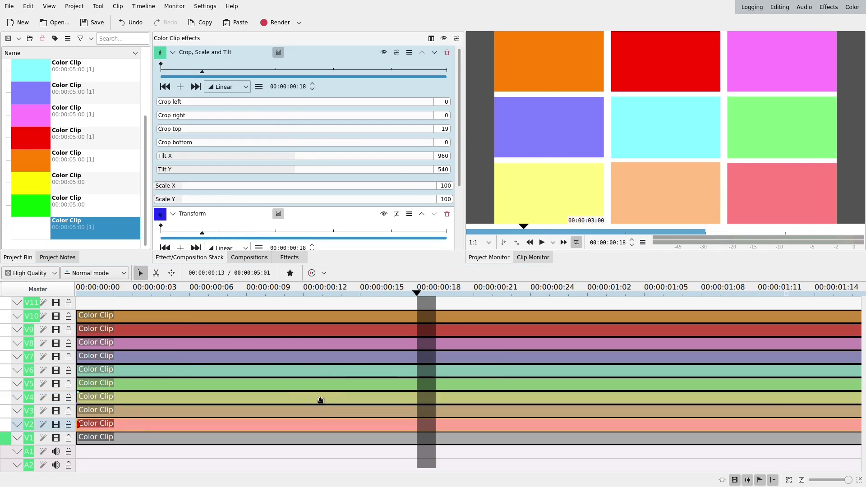
{"action": "left_click", "coordinate": [324, 410]}
{"action": "left_click", "coordinate": [422, 184]}
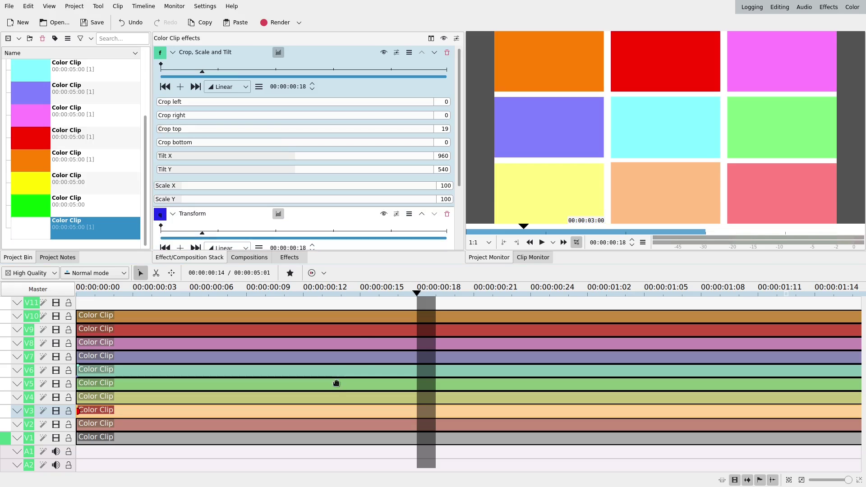
Reorder the V4, V5 and V6 effect stacks so the crop comes before Transform
{"action": "left_click", "coordinate": [332, 398]}
{"action": "left_click", "coordinate": [421, 214]}
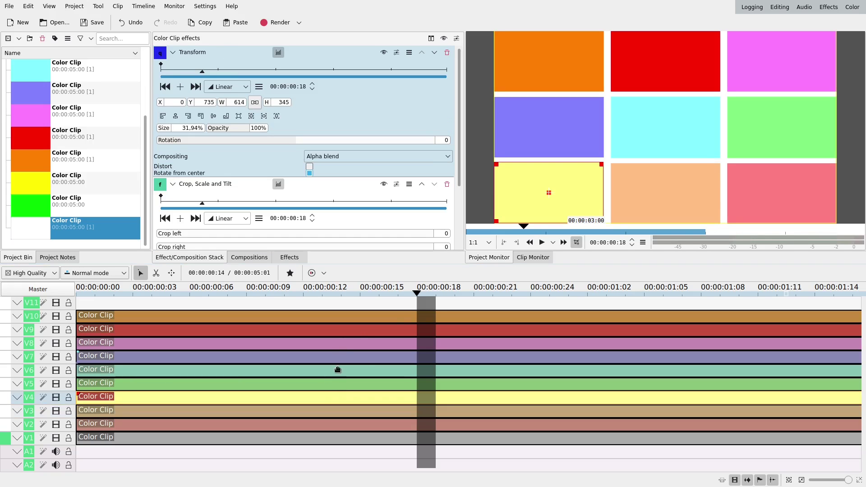
{"action": "left_click", "coordinate": [332, 384]}
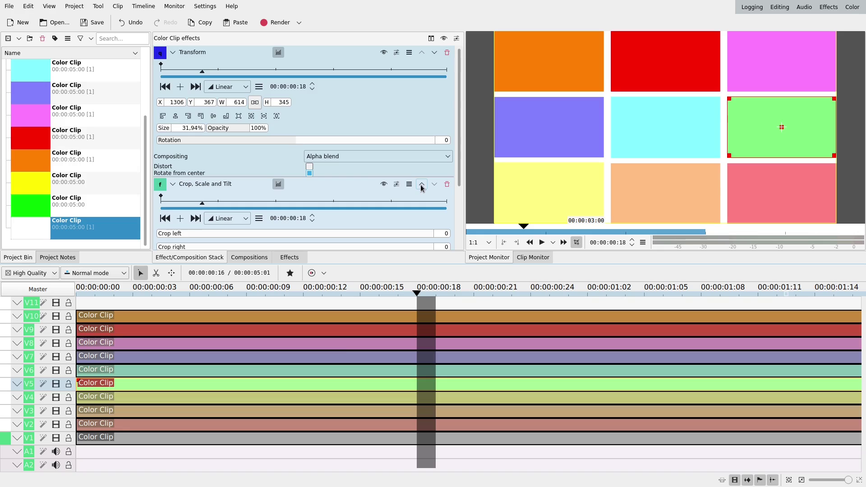
{"action": "left_click", "coordinate": [422, 186]}
{"action": "left_click", "coordinate": [367, 397]}
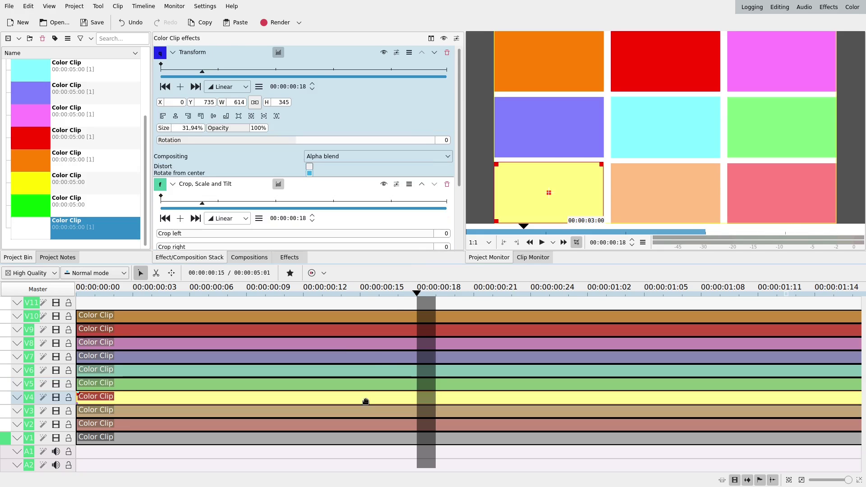
{"action": "left_click", "coordinate": [423, 184]}
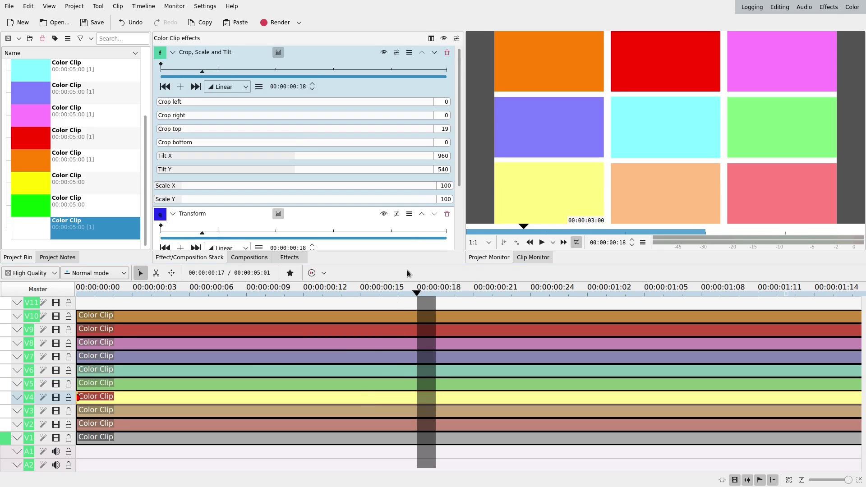
{"action": "left_click", "coordinate": [378, 371]}
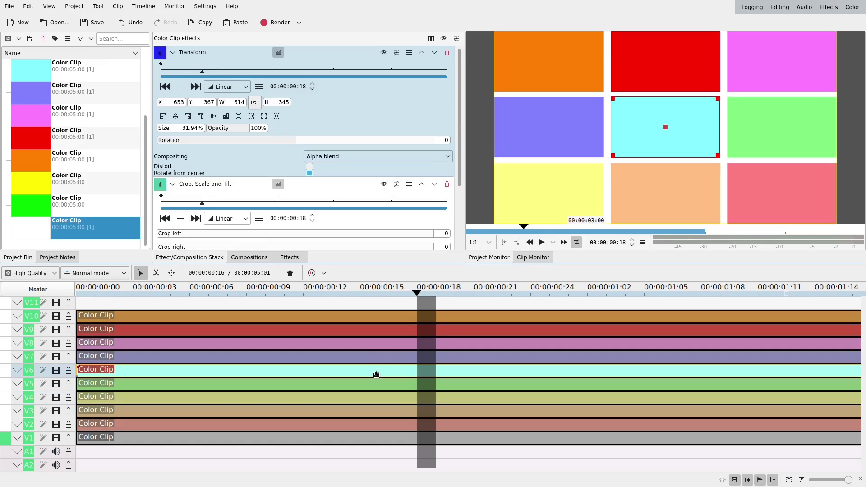
{"action": "left_click", "coordinate": [422, 184]}
{"action": "left_click", "coordinate": [360, 359]}
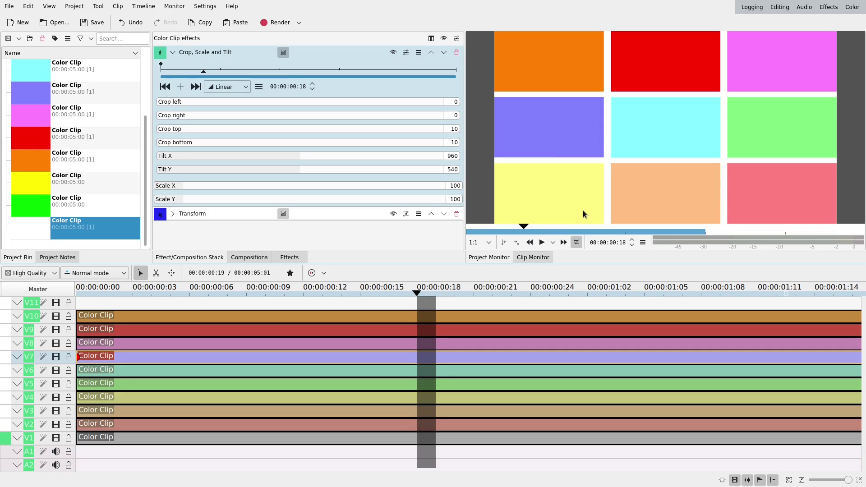
Zoom the timeline out to show the full five-second colour clips on V1–V10
{"action": "scroll", "coordinate": [410, 452], "scroll_direction": "down", "scroll_amount": 5, "text": "ctrl"}
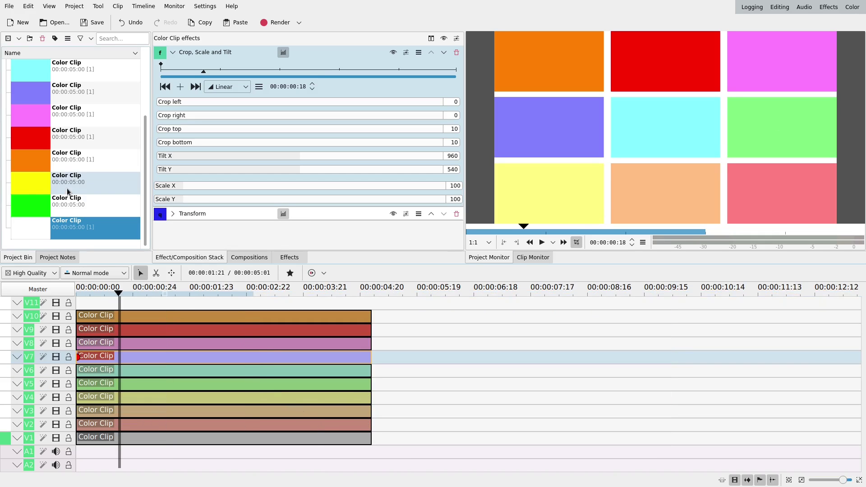
Shorten the pink V2 clip and place the yellow colour clip right after it on V2
{"action": "left_click_drag", "start_coordinate": [30, 183], "coordinate": [250, 424]}
{"action": "left_click", "coordinate": [371, 427]}
{"action": "left_click_drag", "start_coordinate": [470, 416], "coordinate": [461, 415]}
{"action": "left_click_drag", "start_coordinate": [356, 424], "coordinate": [269, 424]}
{"action": "left_click_drag", "start_coordinate": [354, 424], "coordinate": [441, 423]}
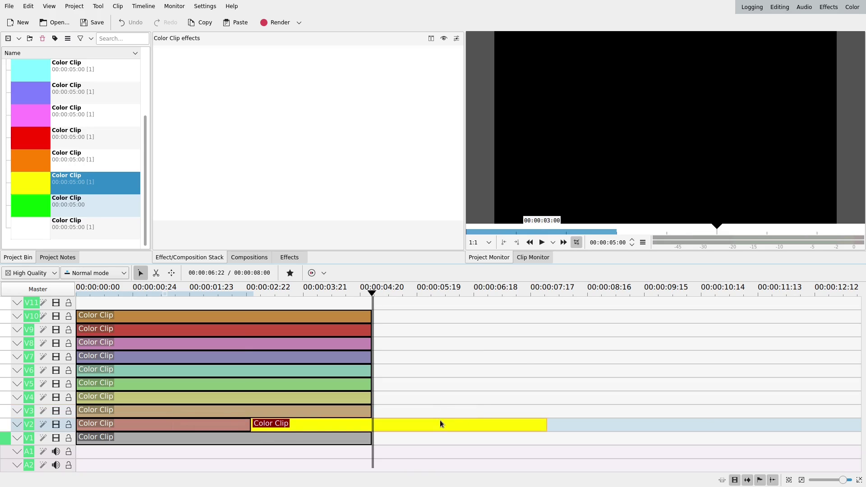
{"action": "left_click_drag", "start_coordinate": [256, 427], "coordinate": [255, 426]}
Paste the copied effects onto the yellow V2 clip
{"action": "left_click", "coordinate": [205, 427]}
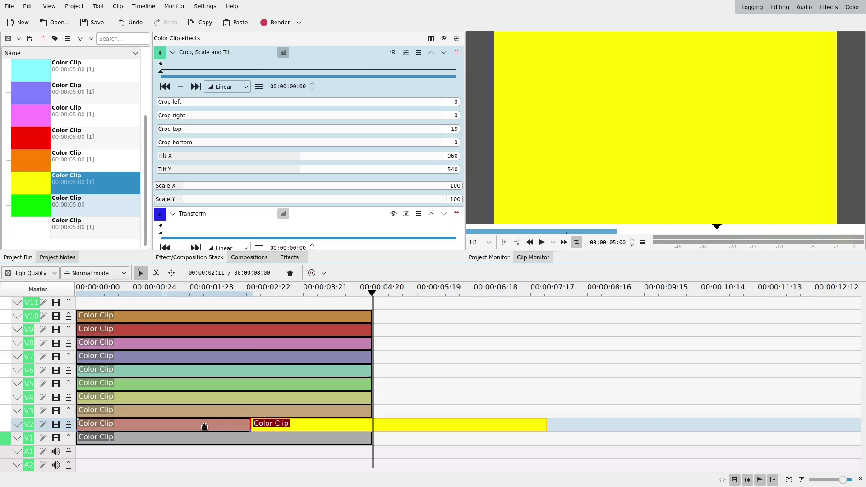
{"action": "left_click", "coordinate": [204, 427]}
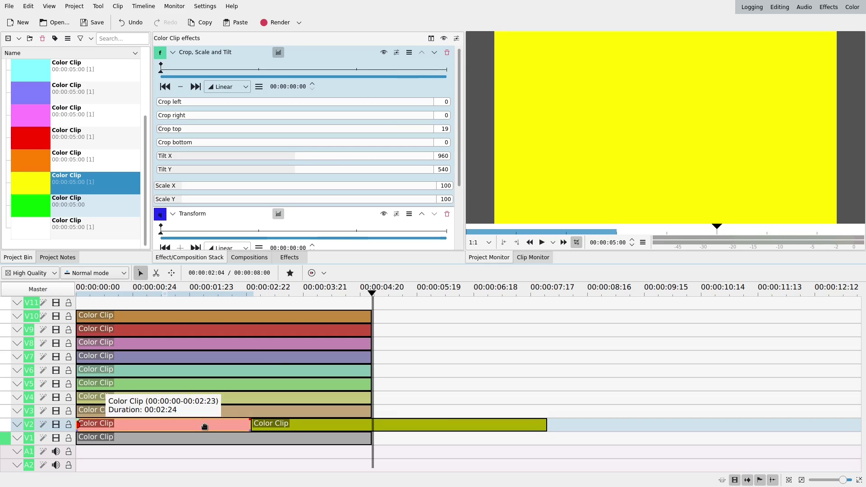
{"action": "left_click", "coordinate": [313, 427]}
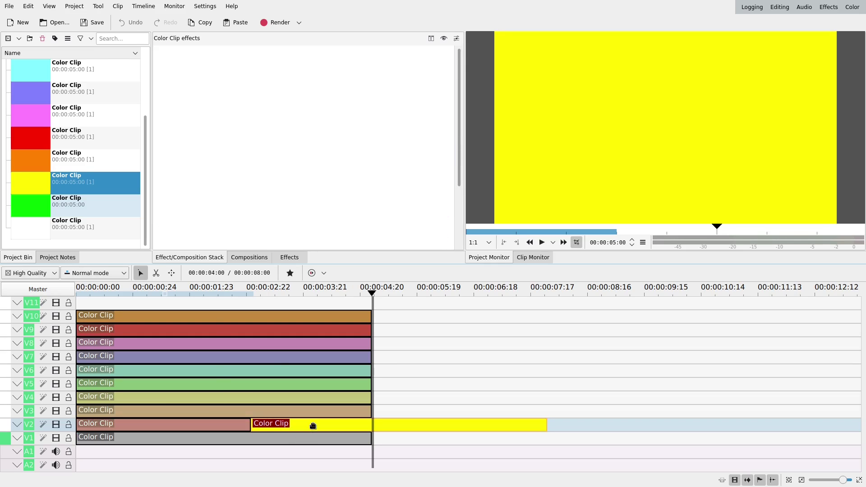
{"action": "right_click", "coordinate": [314, 426]}
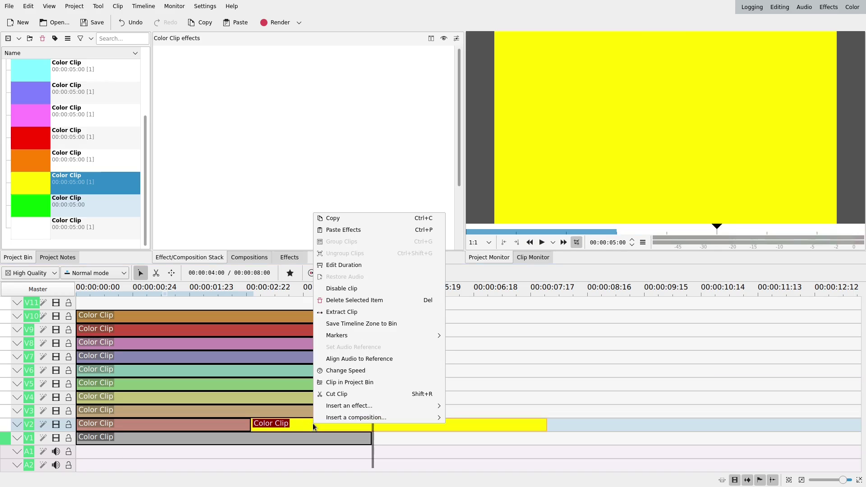
{"action": "left_click", "coordinate": [341, 230]}
Preview the result and trim the yellow clip to end with the other grid clips
{"action": "left_click", "coordinate": [284, 465]}
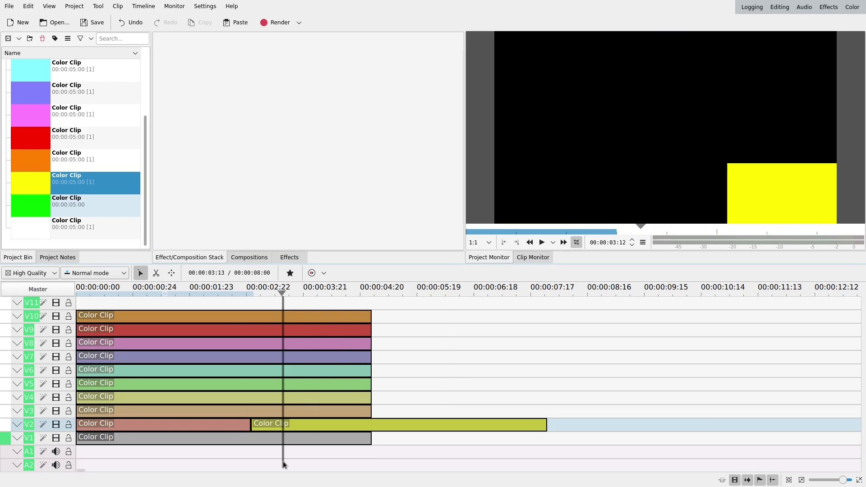
{"action": "left_click", "coordinate": [231, 464]}
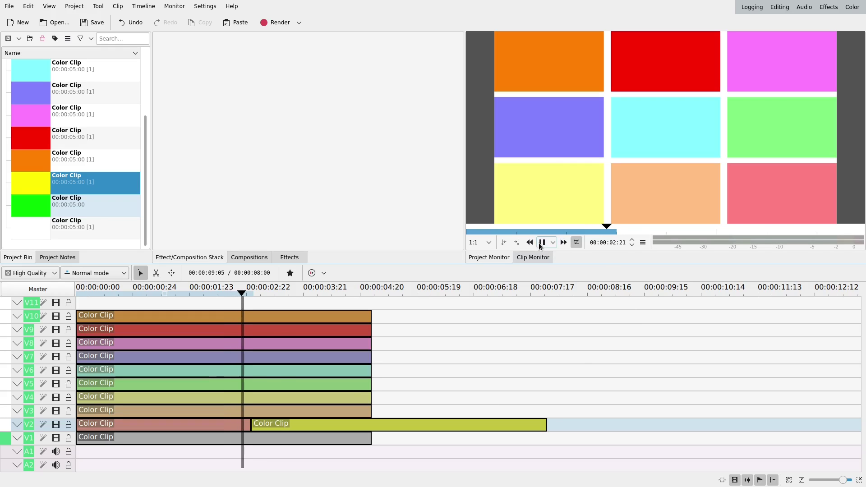
{"action": "left_click", "coordinate": [541, 244]}
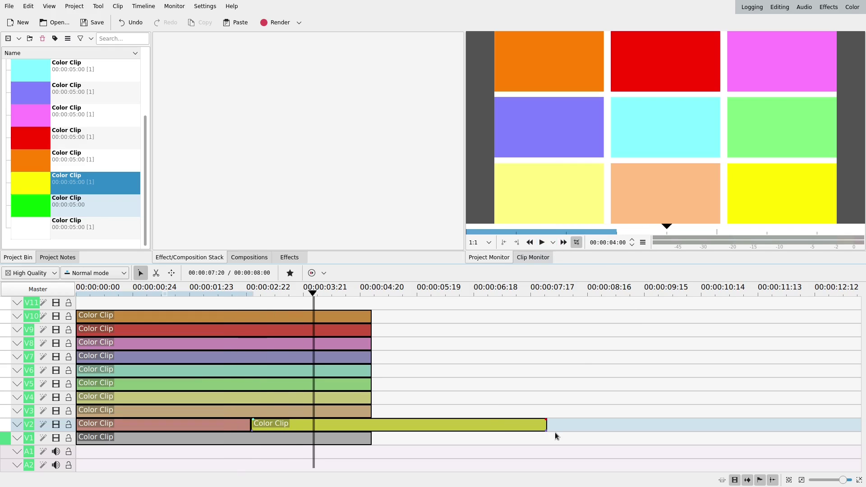
{"action": "left_click_drag", "start_coordinate": [545, 425], "coordinate": [377, 424]}
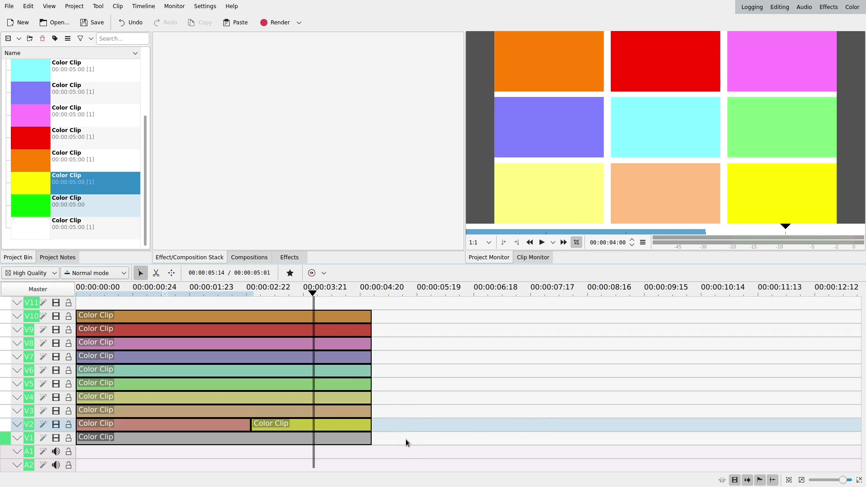
Add a composition under the yellow clip, extend it to the start, and make it Composite and transform onto V1
{"action": "left_click", "coordinate": [369, 431]}
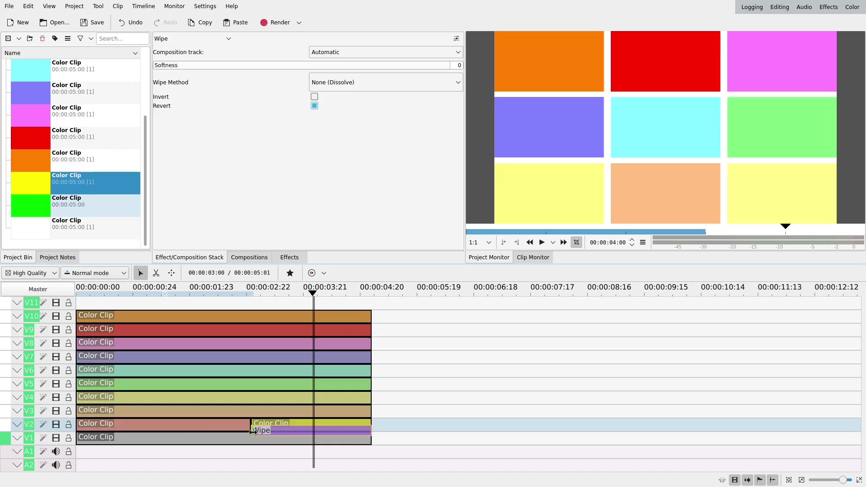
{"action": "left_click_drag", "start_coordinate": [252, 434], "coordinate": [77, 429]}
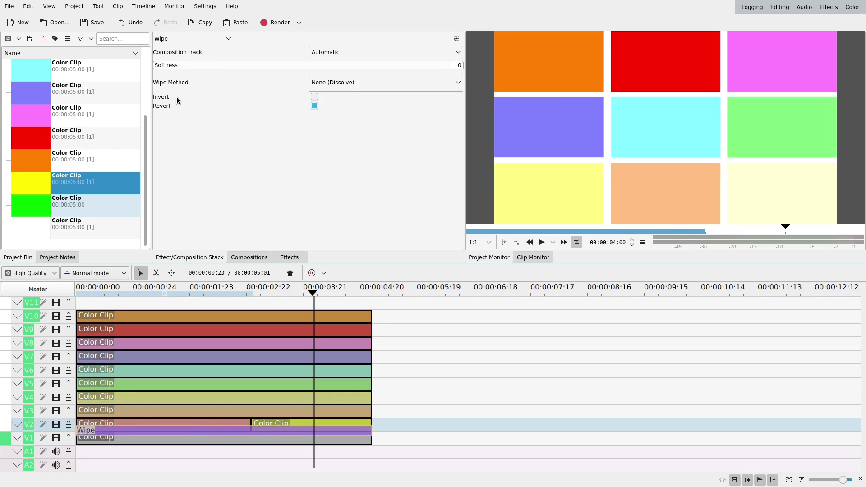
{"action": "left_click", "coordinate": [177, 40]}
{"action": "scroll", "coordinate": [177, 45], "scroll_direction": "up", "scroll_amount": 5}
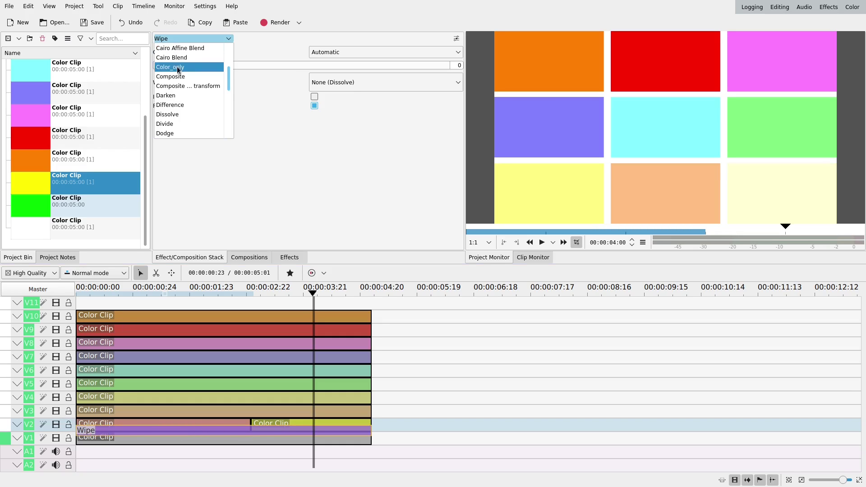
{"action": "left_click", "coordinate": [180, 85]}
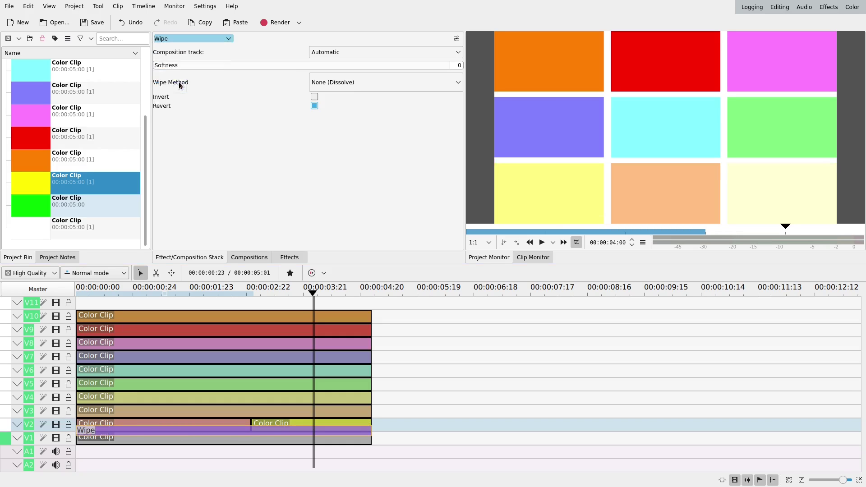
{"action": "left_click", "coordinate": [333, 55]}
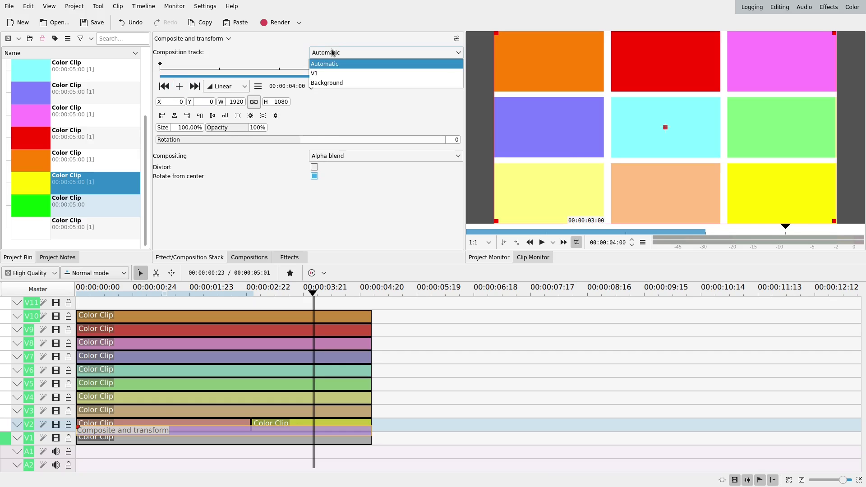
{"action": "left_click", "coordinate": [329, 74]}
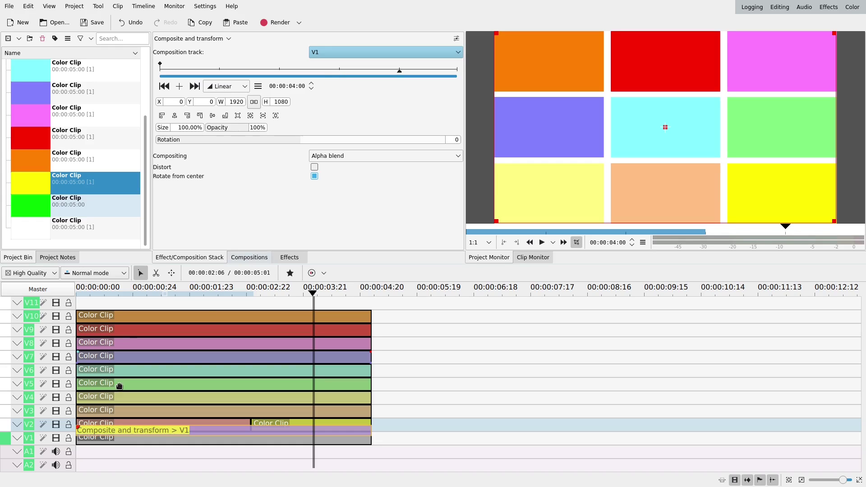
Insert a new video track under V1, at the bottom of the video tracks
{"action": "right_click", "coordinate": [48, 442]}
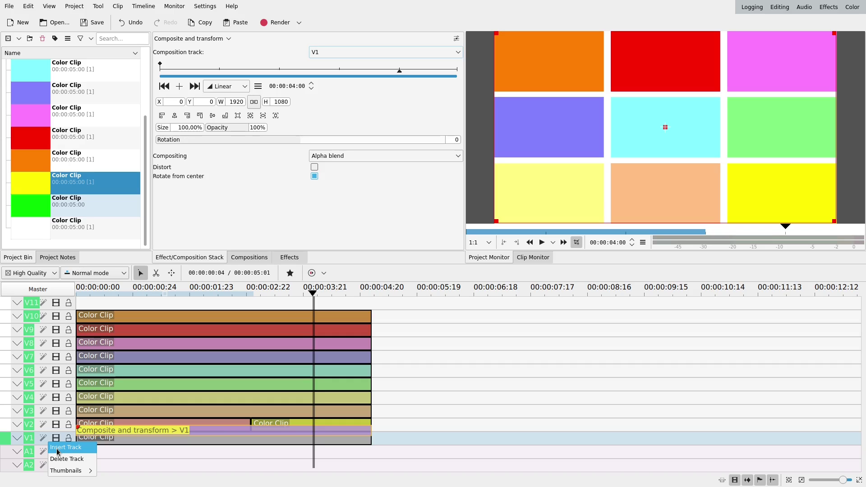
{"action": "left_click", "coordinate": [205, 455]}
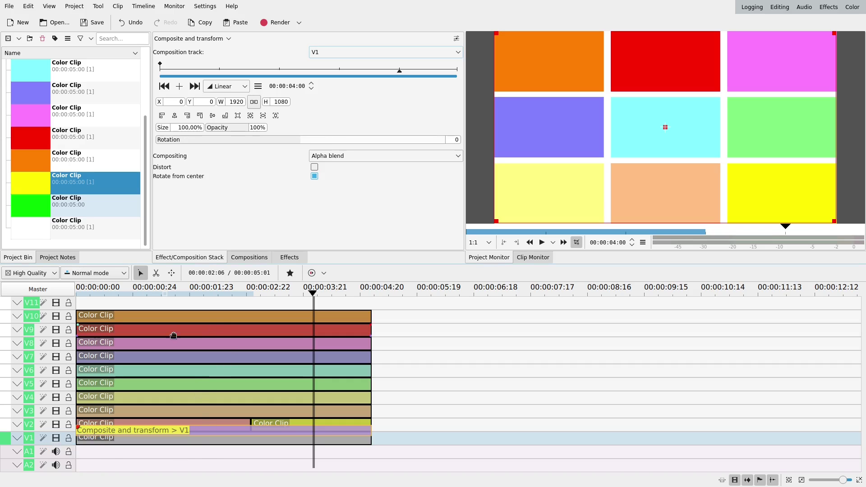
{"action": "right_click", "coordinate": [50, 442]}
{"action": "left_click", "coordinate": [65, 447]}
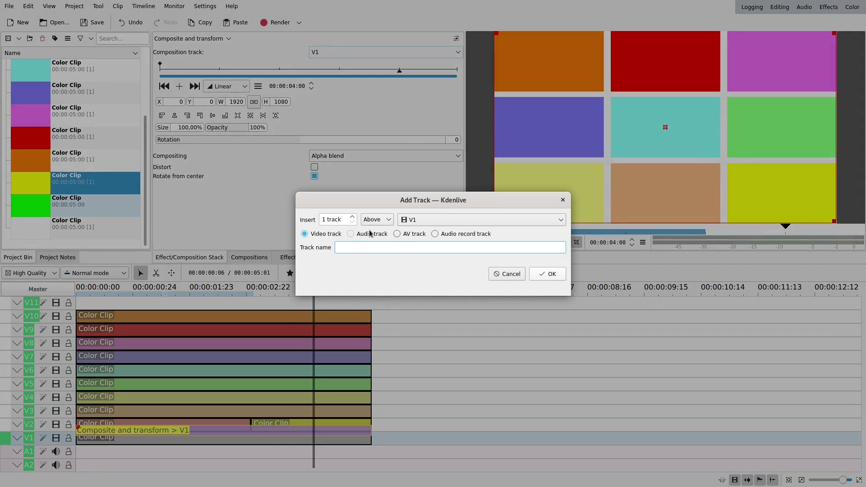
{"action": "left_click", "coordinate": [368, 219]}
{"action": "left_click", "coordinate": [373, 240]}
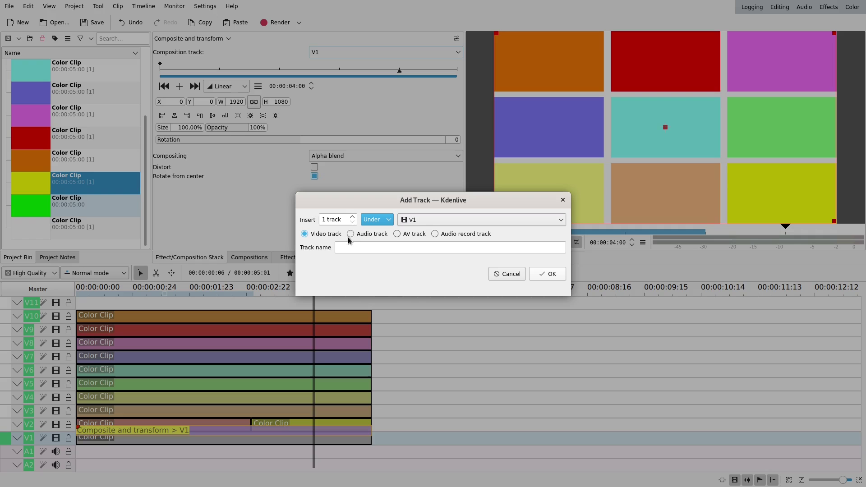
{"action": "left_click", "coordinate": [551, 274]}
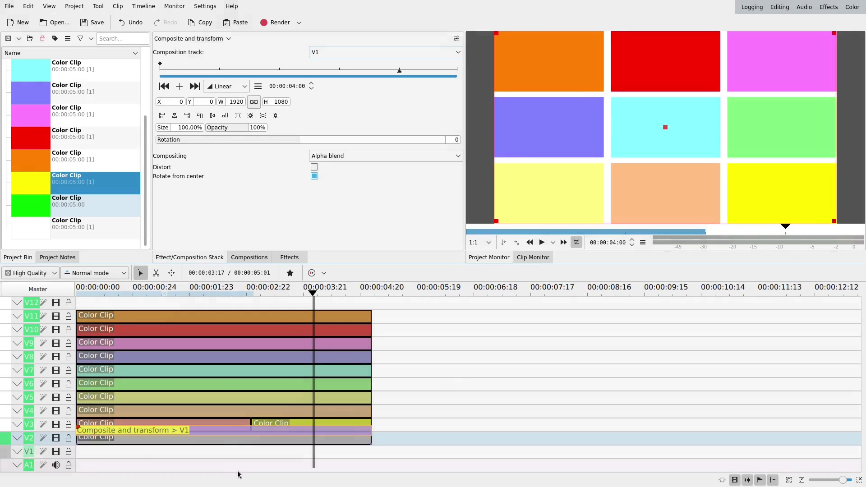
Set the V3 composition's target track to V2, where the grey clip sits
{"action": "left_click", "coordinate": [122, 433]}
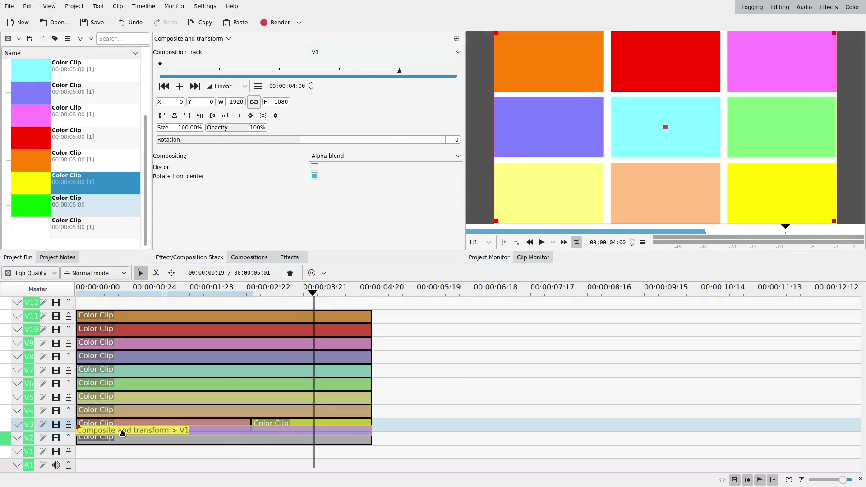
{"action": "left_click", "coordinate": [344, 53]}
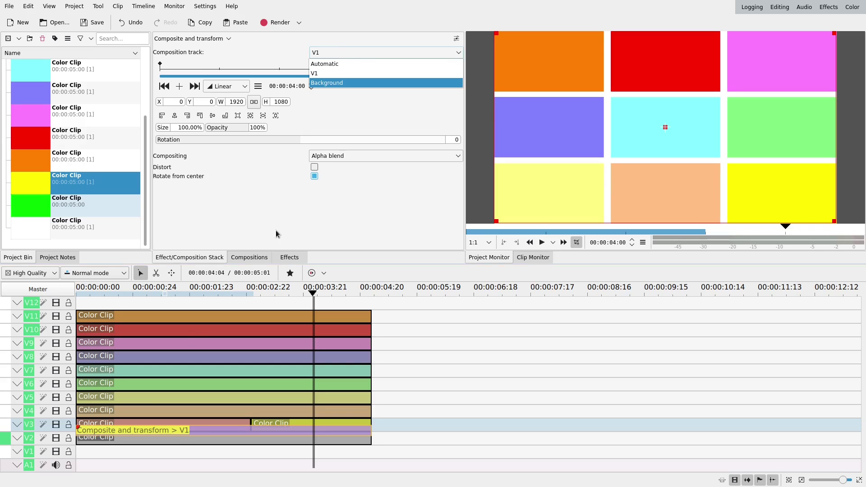
{"action": "left_click", "coordinate": [111, 450]}
{"action": "left_click", "coordinate": [110, 450]}
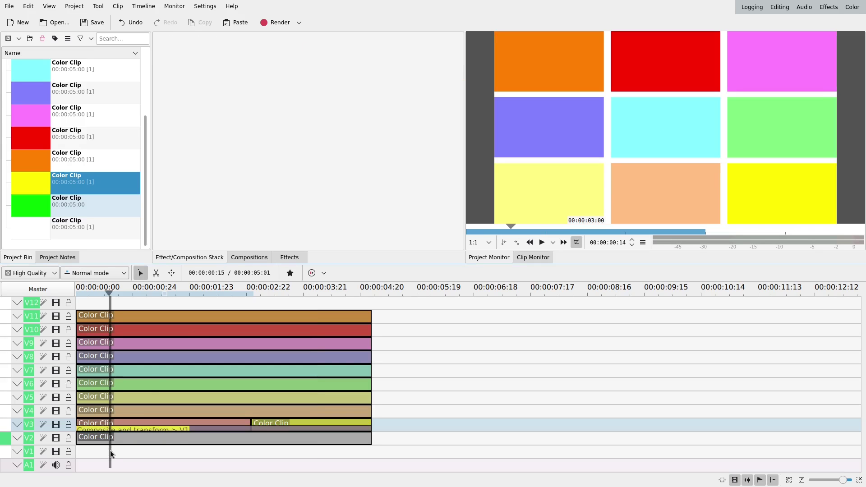
{"action": "left_click", "coordinate": [178, 430]}
{"action": "left_click", "coordinate": [327, 54]}
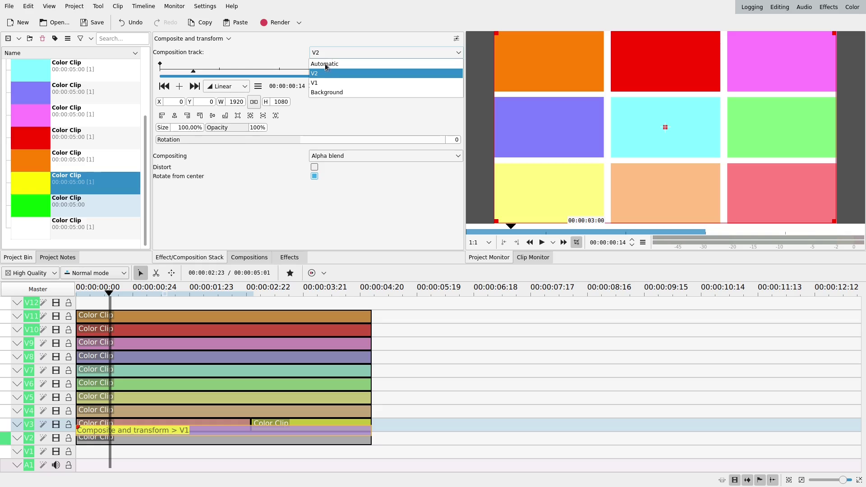
{"action": "left_click", "coordinate": [285, 192]}
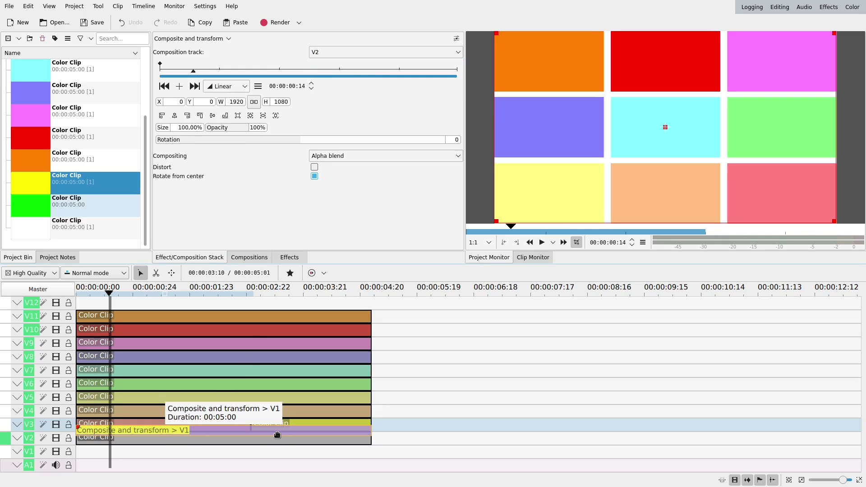
{"action": "left_click_drag", "start_coordinate": [278, 435], "coordinate": [191, 434]}
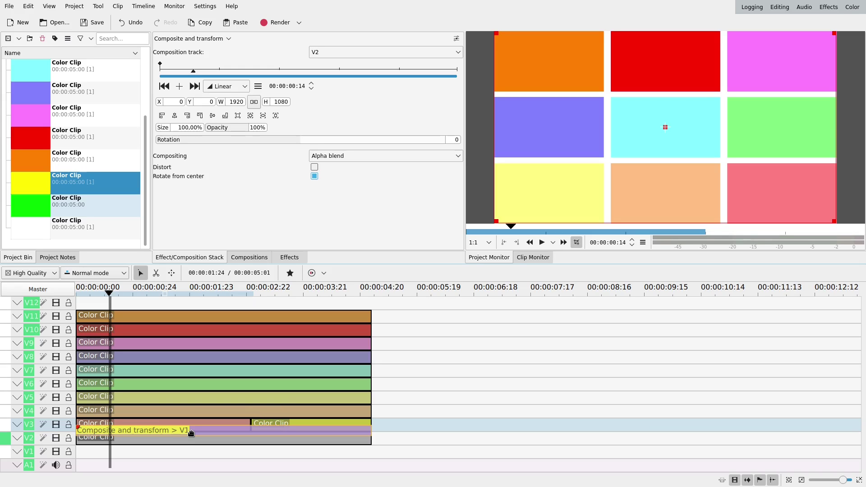
Paste composition copies onto V4–V11, then move the V10, V11, V9 and V8 compositions to start at 0
{"action": "key", "text": "ctrl+v"}
{"action": "key", "text": "ctrl+v"}
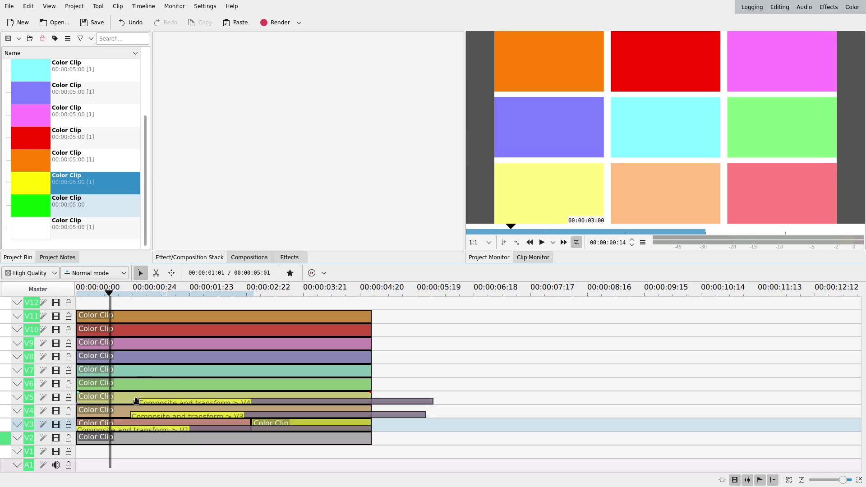
{"action": "key", "text": "ctrl+v"}
{"action": "key", "text": "ctrl+v"}
{"action": "key", "text": "ctrl+v"}
{"action": "key", "text": "ctrl+v"}
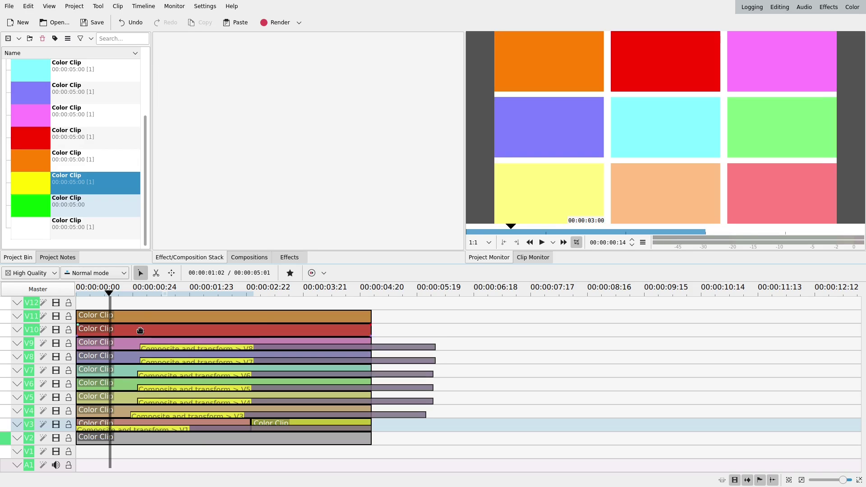
{"action": "key", "text": "ctrl+v"}
{"action": "key", "text": "ctrl+v"}
{"action": "left_click_drag", "start_coordinate": [156, 336], "coordinate": [92, 336]}
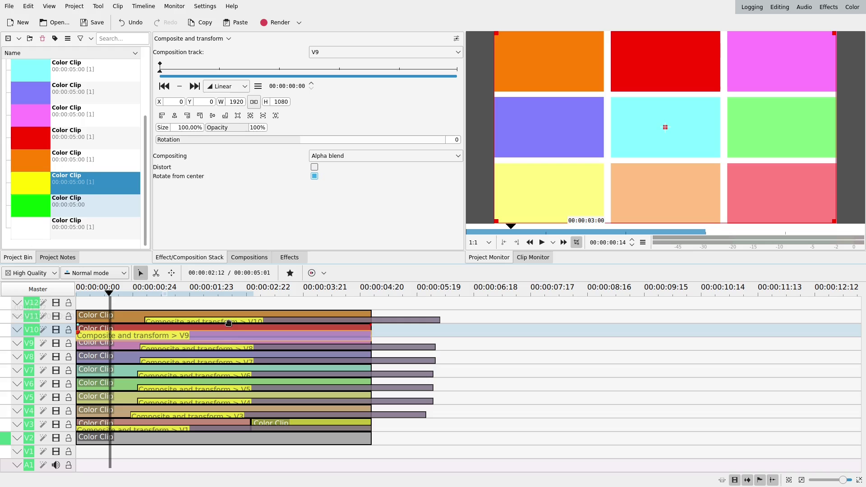
{"action": "left_click_drag", "start_coordinate": [225, 320], "coordinate": [157, 319]}
{"action": "left_click_drag", "start_coordinate": [393, 348], "coordinate": [330, 349]}
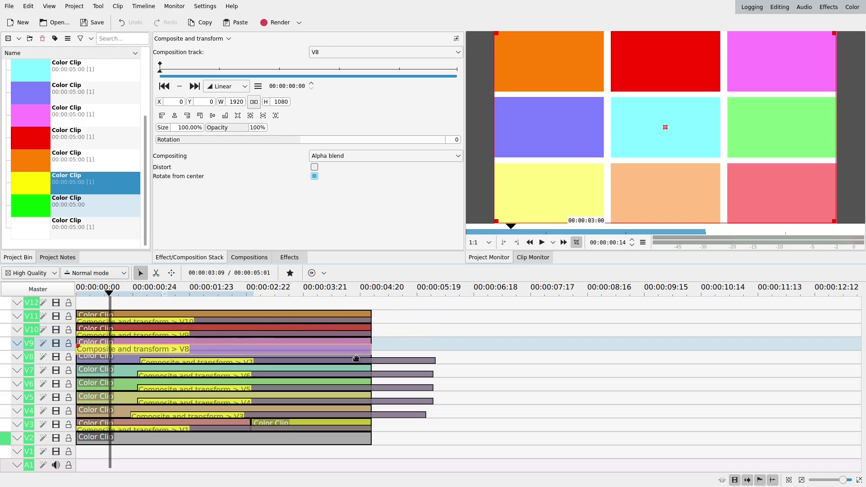
{"action": "left_click_drag", "start_coordinate": [387, 361], "coordinate": [324, 361]}
Move the V7, V6, V5 and V4 compositions to start at 0
{"action": "left_click", "coordinate": [384, 370]}
{"action": "left_click_drag", "start_coordinate": [388, 377], "coordinate": [336, 381]}
{"action": "left_click", "coordinate": [421, 389]}
{"action": "left_click_drag", "start_coordinate": [421, 390], "coordinate": [333, 389]}
{"action": "left_click", "coordinate": [419, 402]}
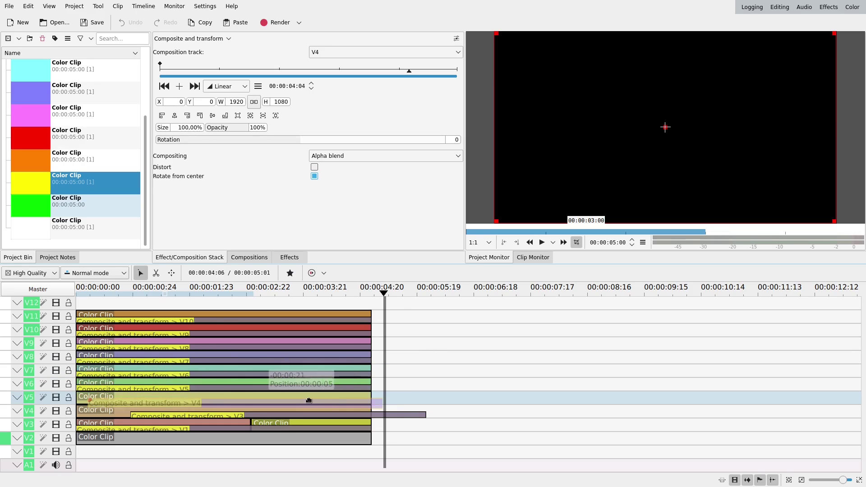
{"action": "left_click_drag", "start_coordinate": [419, 403], "coordinate": [239, 420]}
{"action": "left_click", "coordinate": [191, 456]}
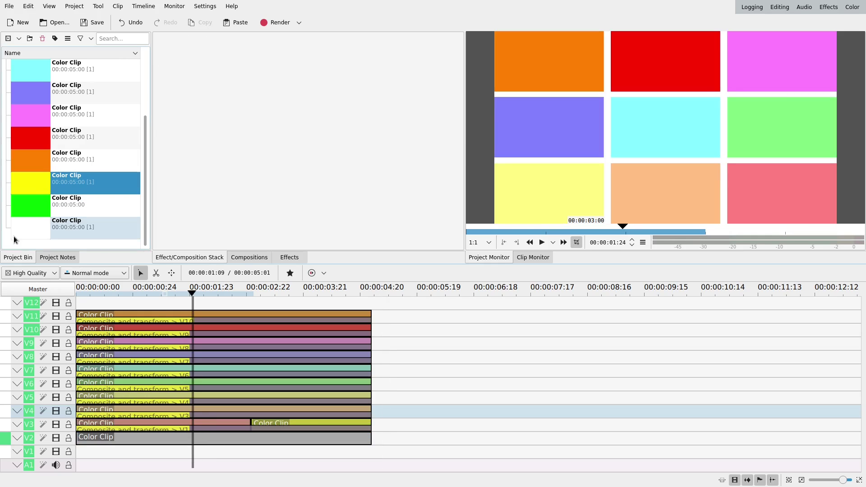
Place the white colour clip on V1 at 0 and add a composition from V2 starting at 0
{"action": "left_click_drag", "start_coordinate": [31, 228], "coordinate": [82, 451]}
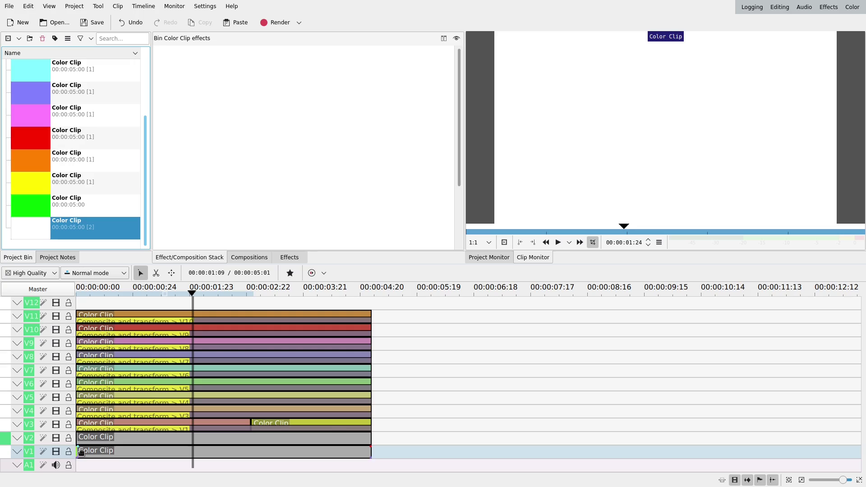
{"action": "left_click", "coordinate": [370, 444]}
{"action": "left_click", "coordinate": [196, 447]}
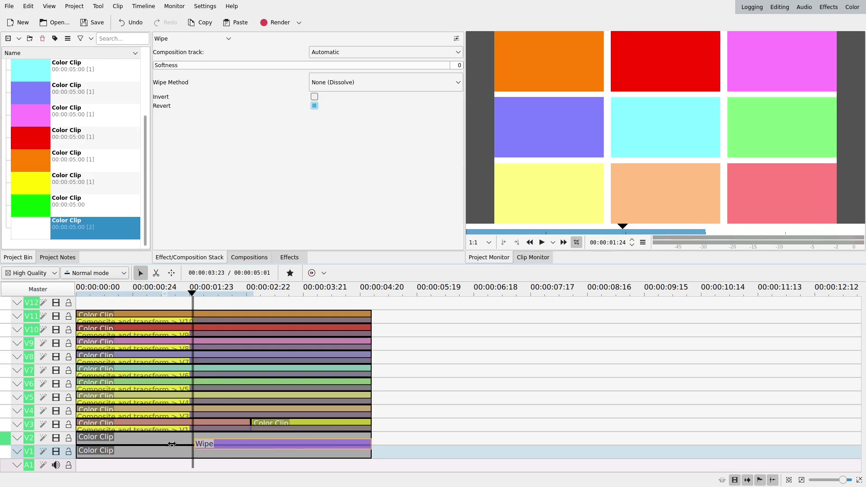
{"action": "left_click", "coordinate": [69, 442]}
{"action": "left_click_drag", "start_coordinate": [197, 446], "coordinate": [79, 446]}
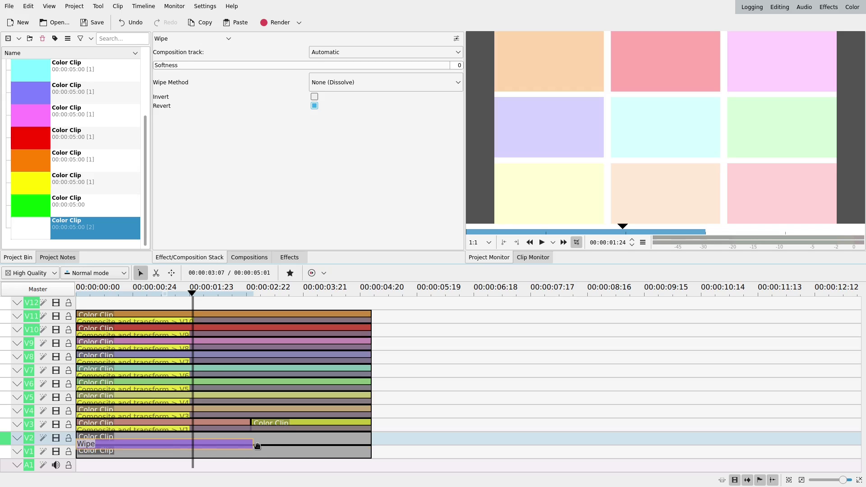
Stretch the composition to the clips' end and change it to Composite and transform
{"action": "left_click_drag", "start_coordinate": [253, 444], "coordinate": [371, 444]}
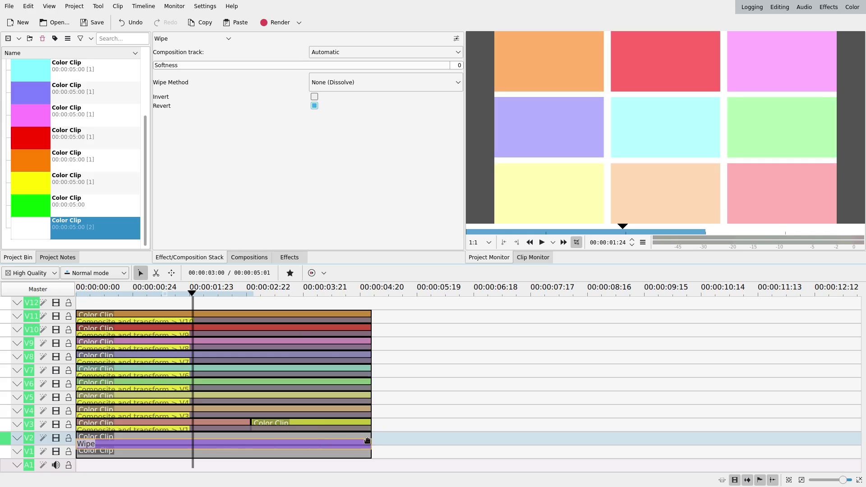
{"action": "left_click", "coordinate": [199, 39]}
{"action": "scroll", "coordinate": [191, 67], "scroll_direction": "up", "scroll_amount": 5}
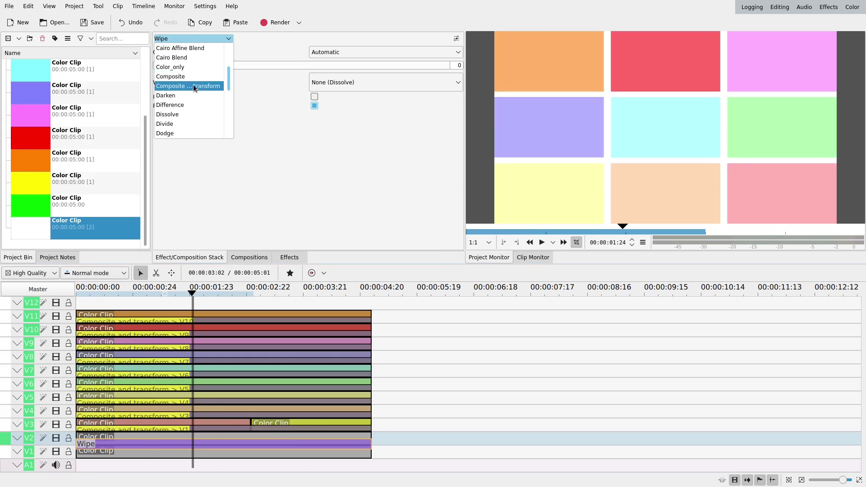
{"action": "left_click", "coordinate": [193, 86]}
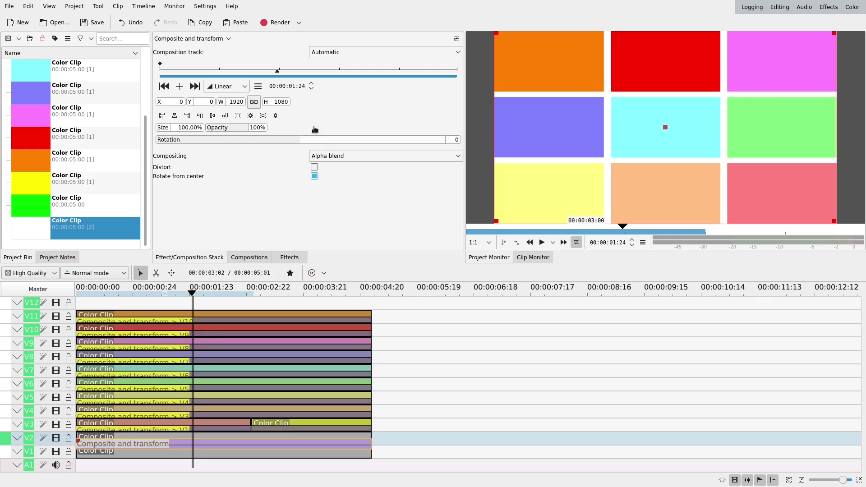
Scale the V2 grid composition to 73% and align it to the top-left corner
{"action": "left_click", "coordinate": [174, 128]}
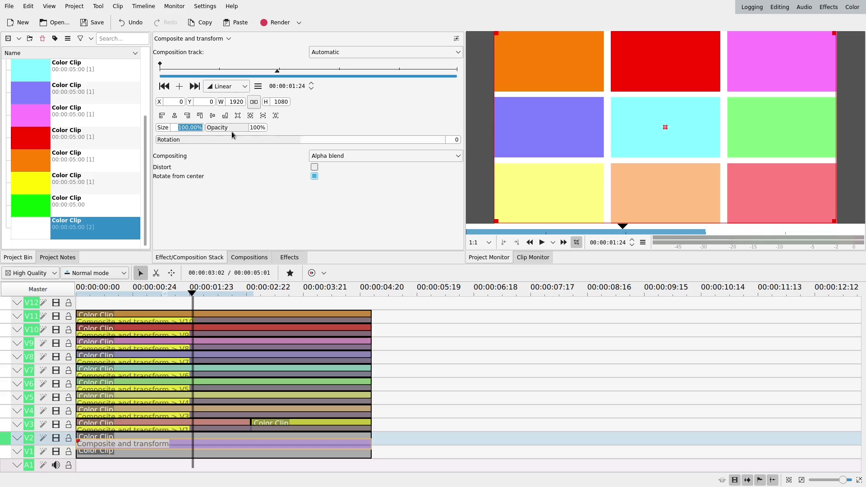
{"action": "type", "text": "73"}
{"action": "key", "text": "Return"}
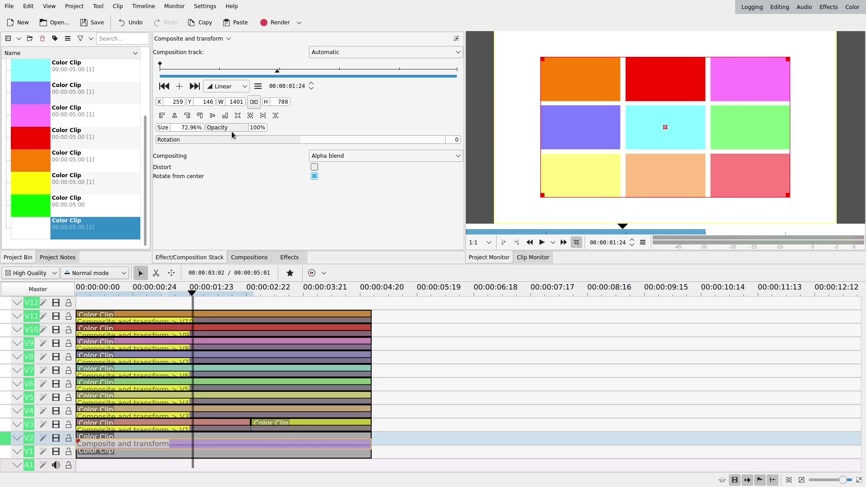
{"action": "left_click", "coordinate": [162, 115]}
{"action": "left_click", "coordinate": [199, 116]}
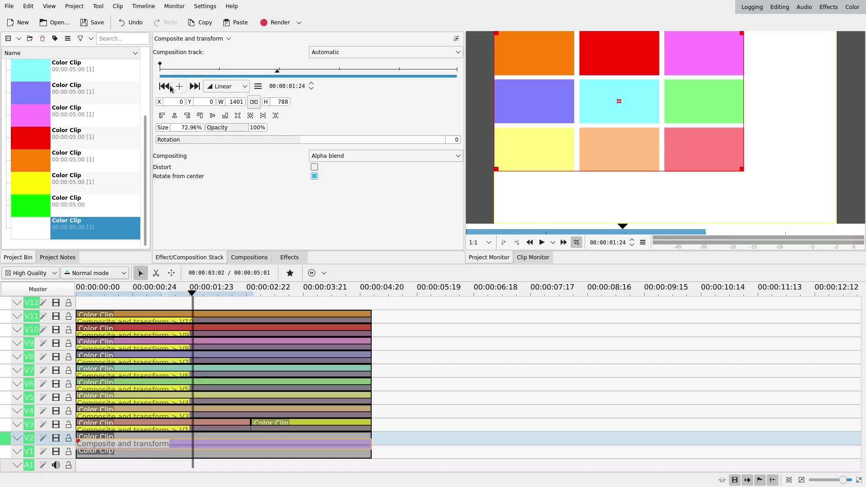
Add keyframes at 00:00:01:14 and 00:00:02:07, setting the 01:14 keyframe back to 100% size
{"action": "scroll", "coordinate": [178, 87], "scroll_direction": "down", "scroll_amount": 10}
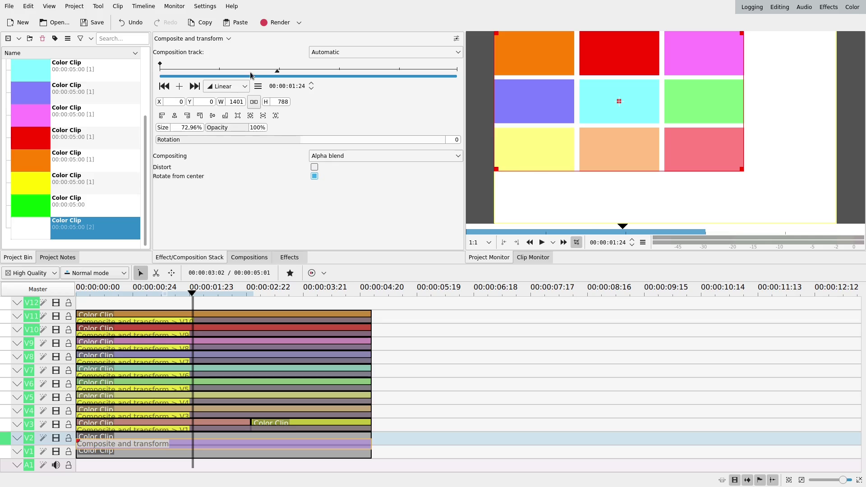
{"action": "left_click", "coordinate": [179, 86]}
{"action": "scroll", "coordinate": [178, 89], "scroll_direction": "up", "scroll_amount": 18}
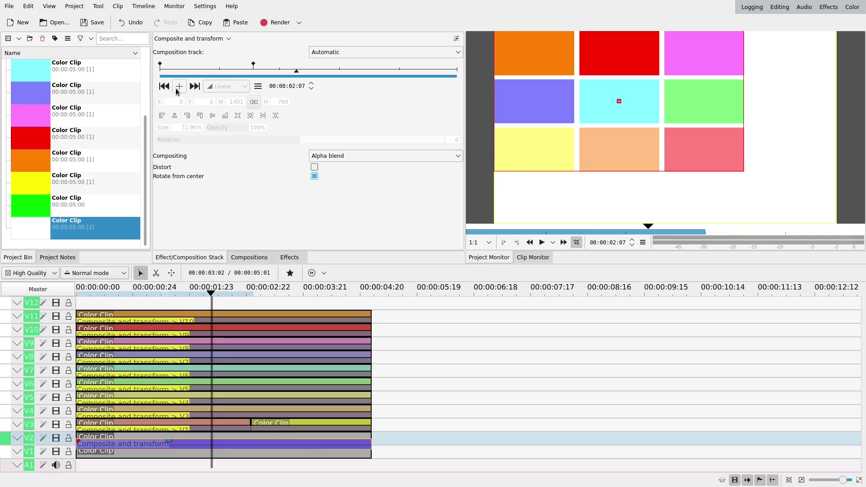
{"action": "left_click", "coordinate": [179, 86]}
{"action": "left_click", "coordinate": [164, 86]}
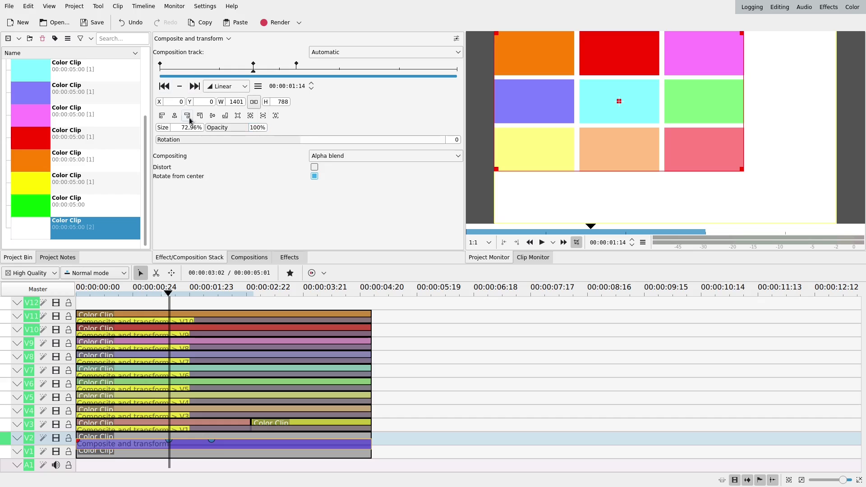
{"action": "left_click_drag", "start_coordinate": [188, 128], "coordinate": [302, 131]}
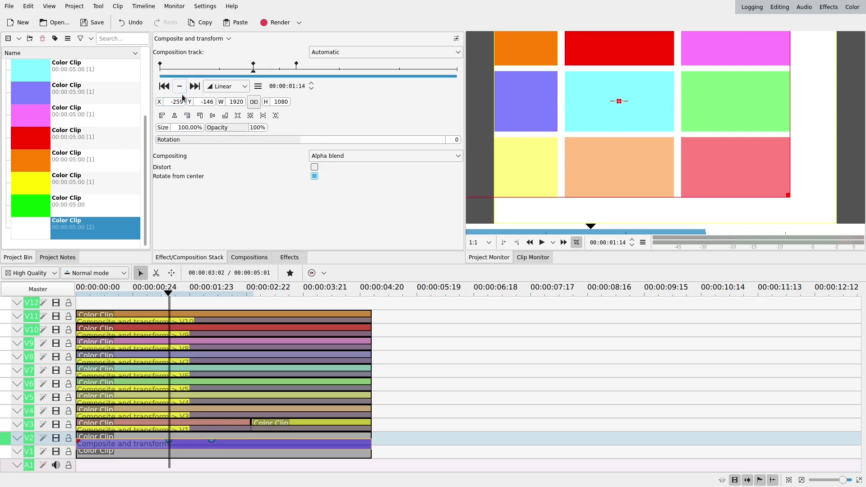
Give the start keyframe full 1920x1080 size at top-left, then preview the shrink
{"action": "left_click", "coordinate": [165, 86]}
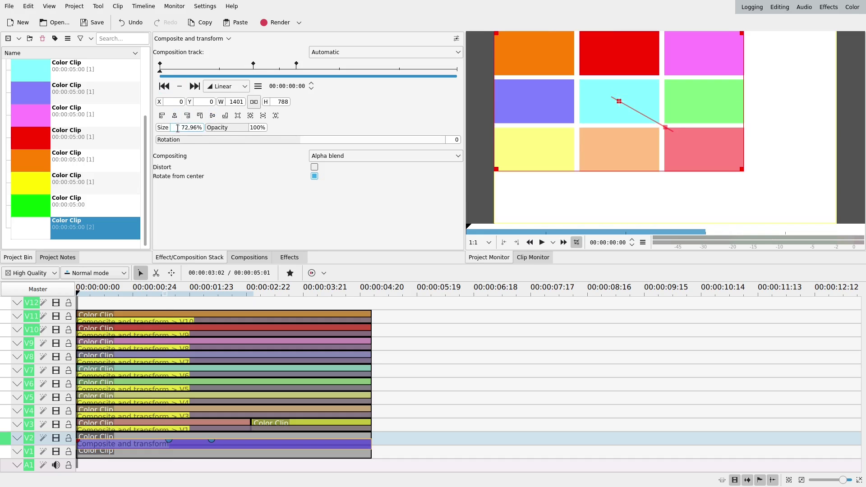
{"action": "left_click", "coordinate": [263, 115]}
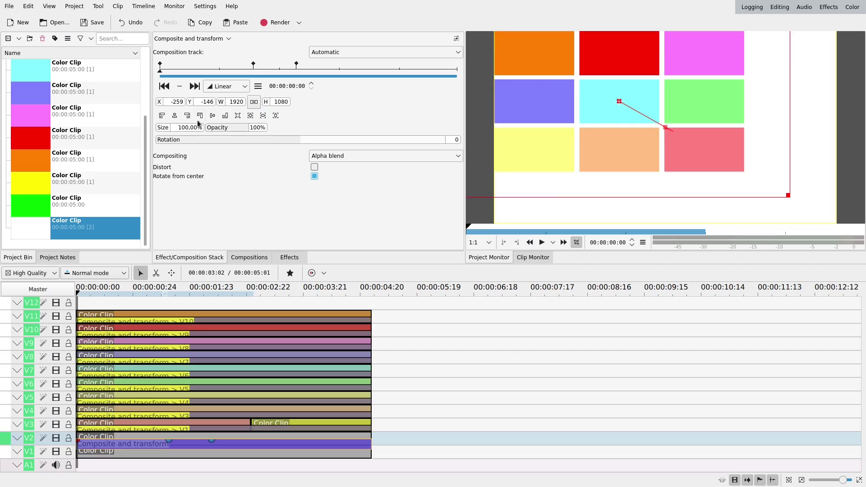
{"action": "left_click", "coordinate": [174, 115]}
{"action": "left_click", "coordinate": [213, 116]}
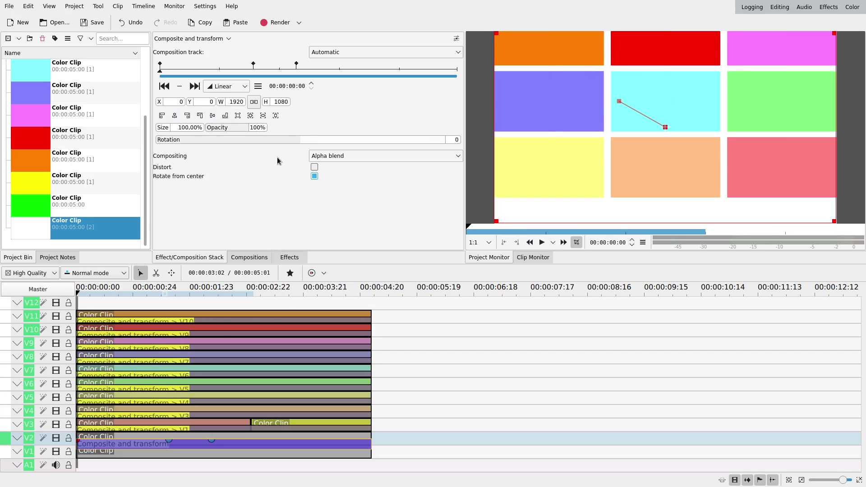
{"action": "left_click", "coordinate": [240, 76]}
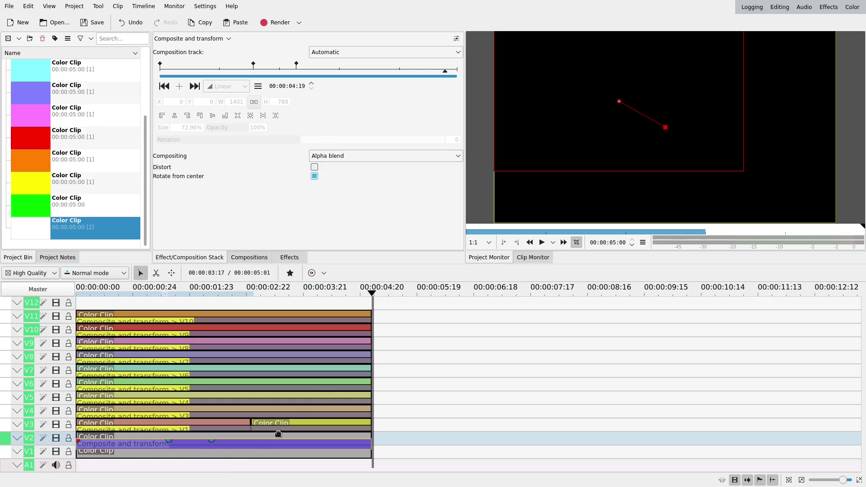
{"action": "left_click", "coordinate": [190, 466]}
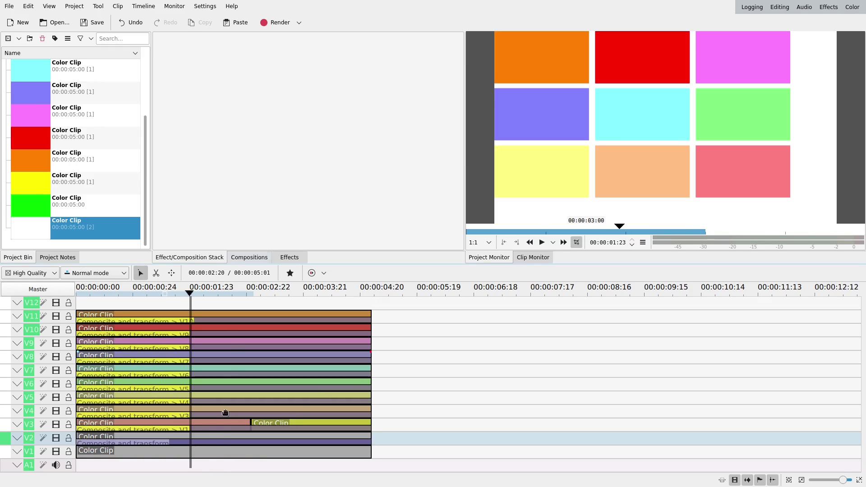
Set Smooth interpolation on the 00:00:01:14 and 00:00:02:07 keyframes
{"action": "left_click", "coordinate": [201, 442]}
{"action": "left_click", "coordinate": [164, 86]}
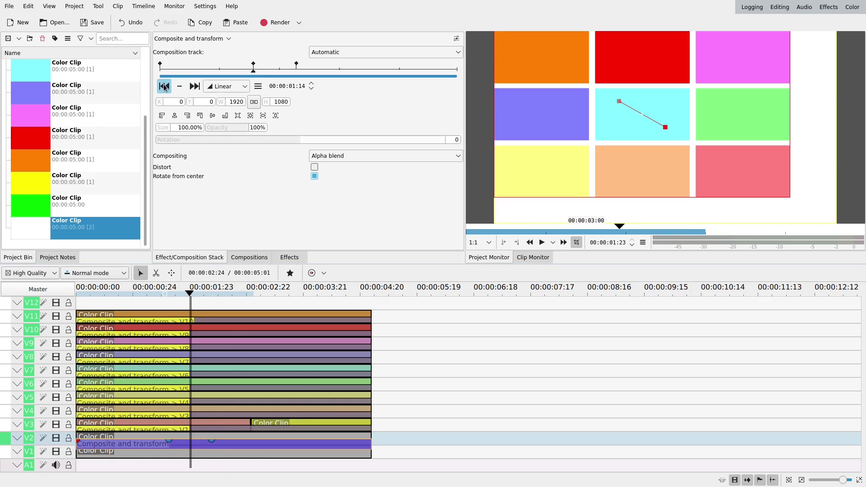
{"action": "left_click", "coordinate": [223, 86]}
{"action": "left_click", "coordinate": [218, 119]}
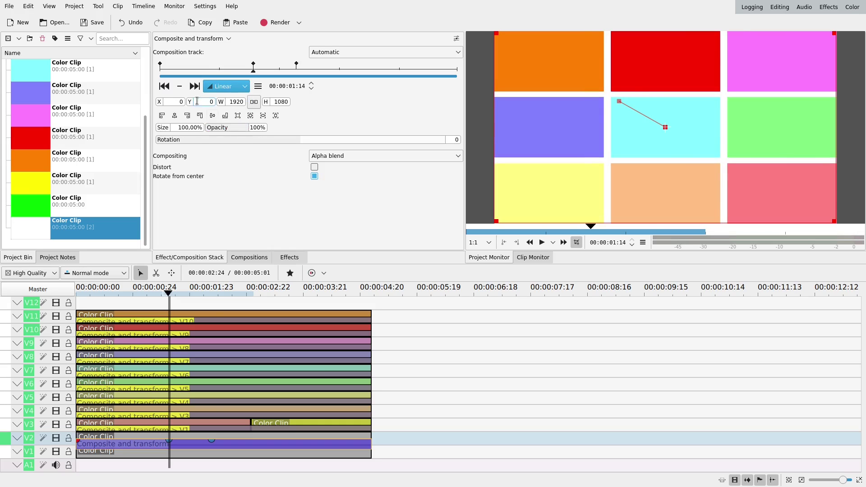
{"action": "left_click", "coordinate": [195, 86]}
{"action": "left_click", "coordinate": [225, 86]}
{"action": "left_click", "coordinate": [219, 120]}
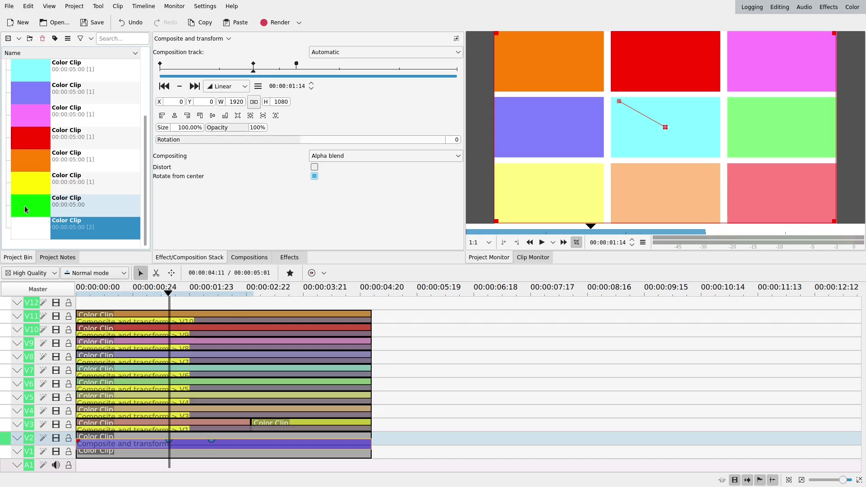
Put the green colour clip on V12, trim it to the grid's end, and copy Crop, Scale and Tilt onto it
{"action": "left_click_drag", "start_coordinate": [24, 206], "coordinate": [321, 307]}
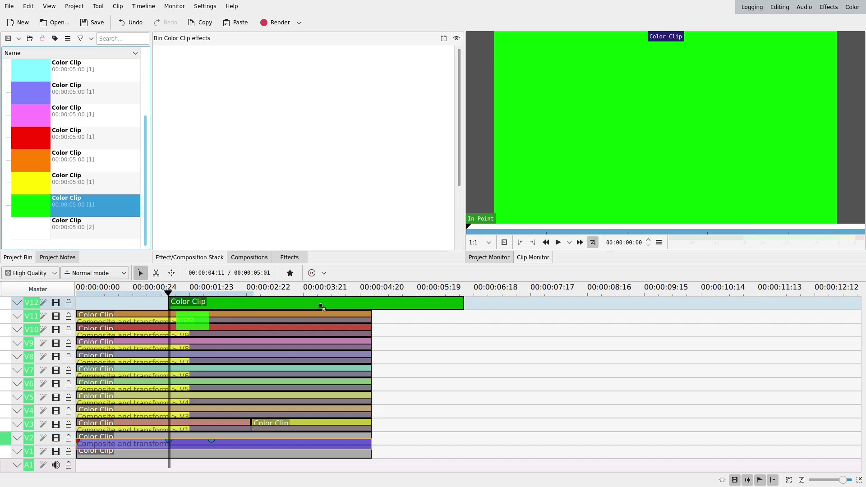
{"action": "left_click_drag", "start_coordinate": [463, 304], "coordinate": [370, 309]}
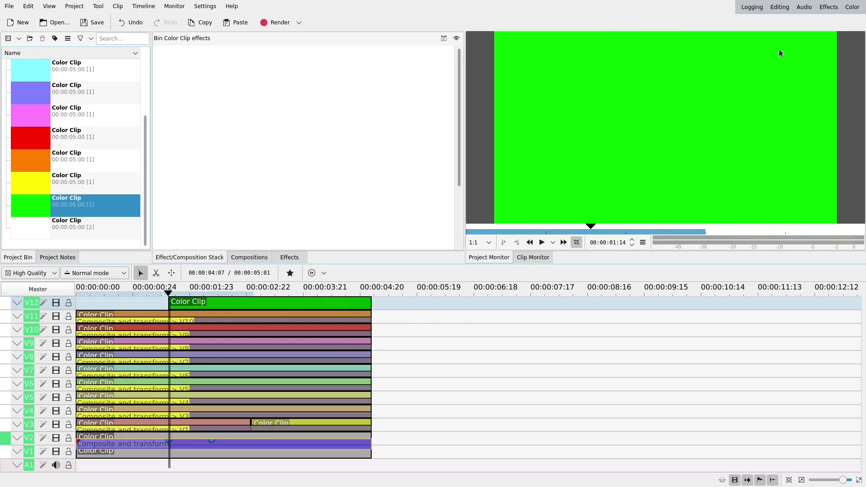
{"action": "left_click", "coordinate": [216, 314]}
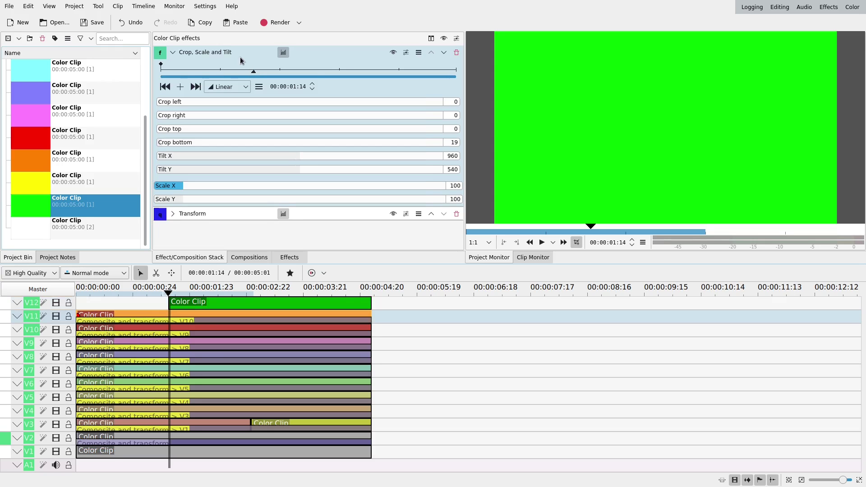
{"action": "left_click_drag", "start_coordinate": [240, 50], "coordinate": [209, 302]}
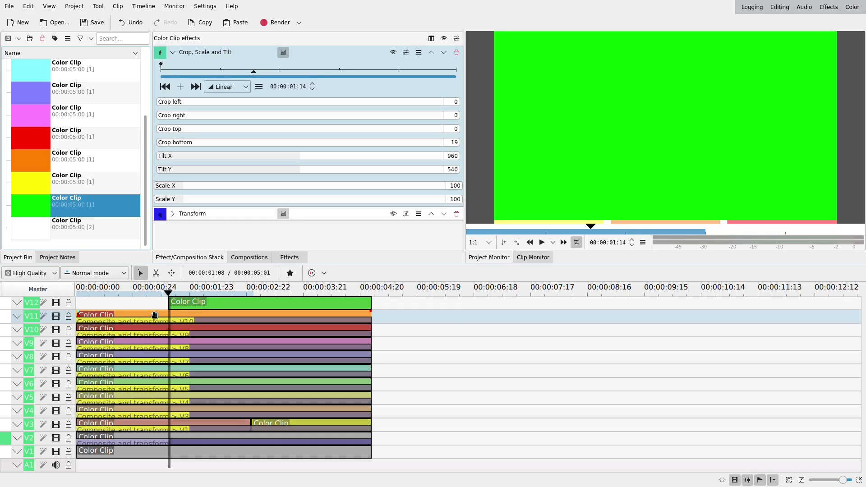
{"action": "left_click", "coordinate": [198, 304]}
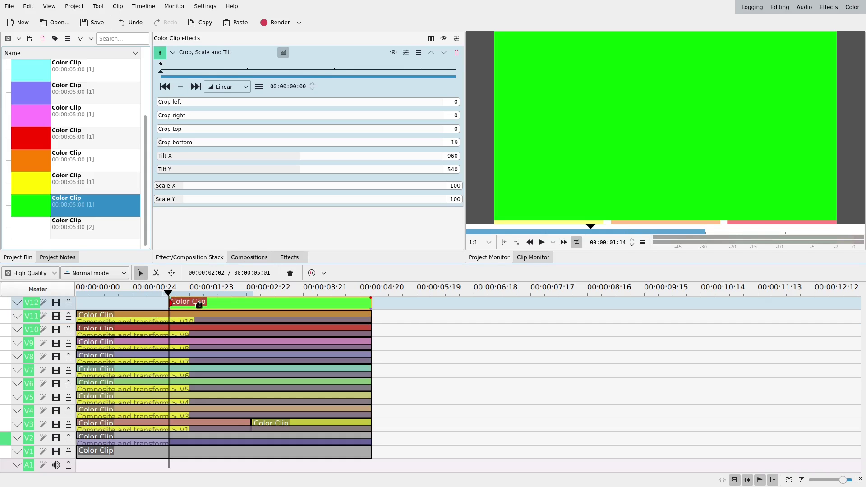
{"action": "left_click", "coordinate": [213, 292]}
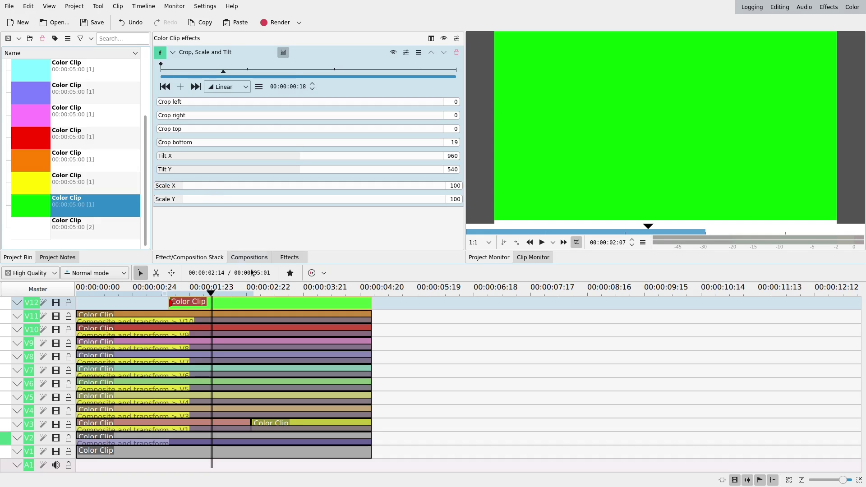
Apply the favourite Transform effect to the green clip and delete the accidental Wipe composition
{"action": "left_click", "coordinate": [291, 276]}
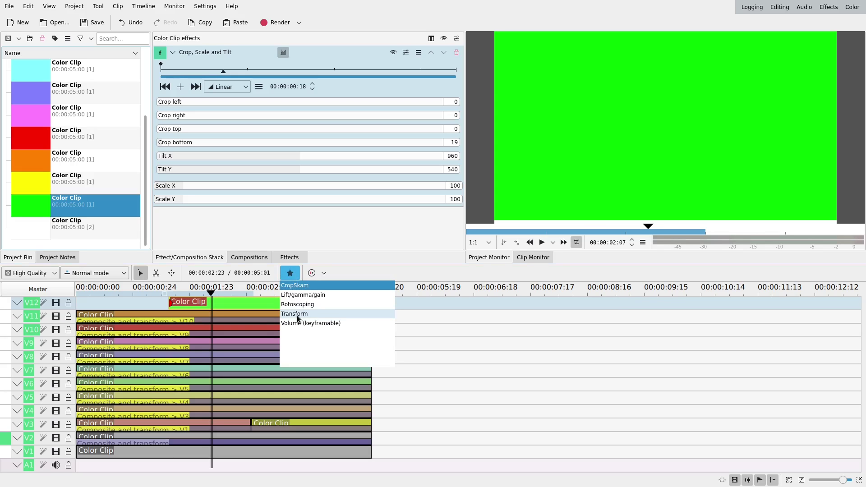
{"action": "left_click_drag", "start_coordinate": [299, 315], "coordinate": [210, 305]}
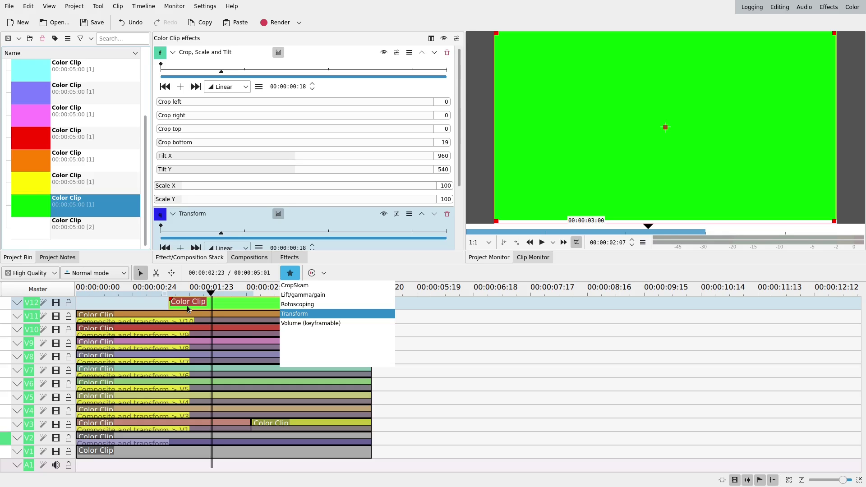
{"action": "left_click", "coordinate": [188, 305]}
{"action": "left_click", "coordinate": [171, 312]}
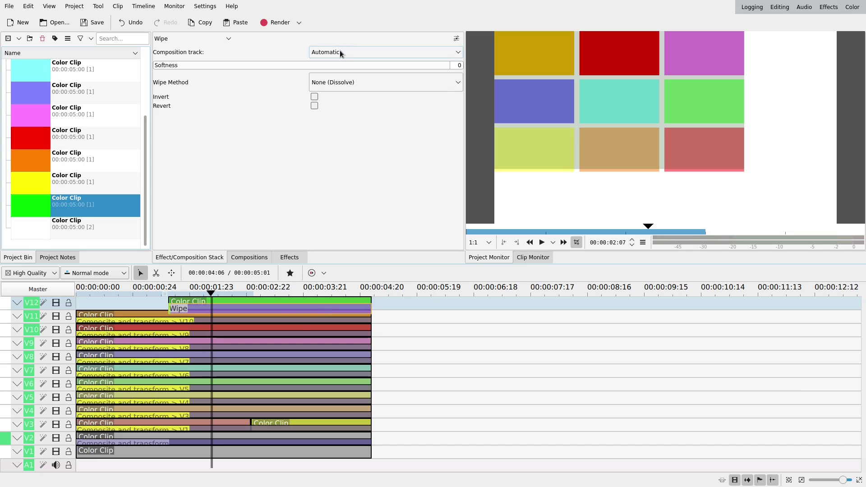
{"action": "key", "text": "Delete"}
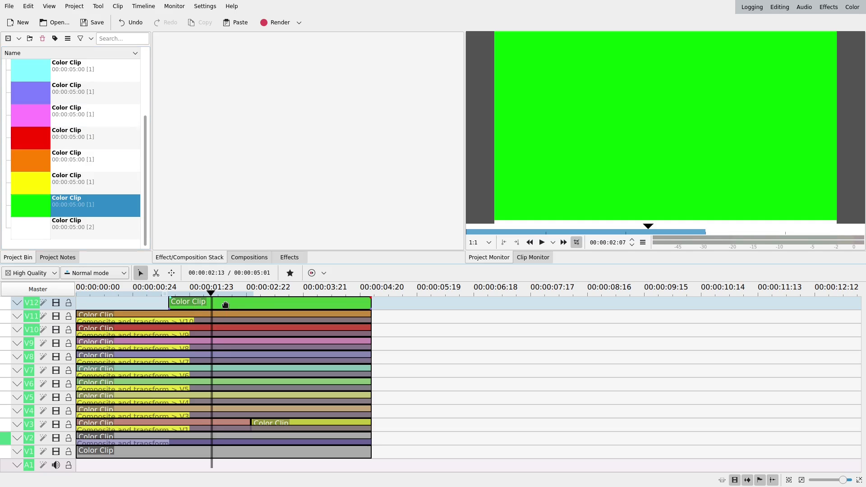
Re-apply Transform, remove the duplicate Transform, and select the green clip's Size value
{"action": "left_click", "coordinate": [291, 258]}
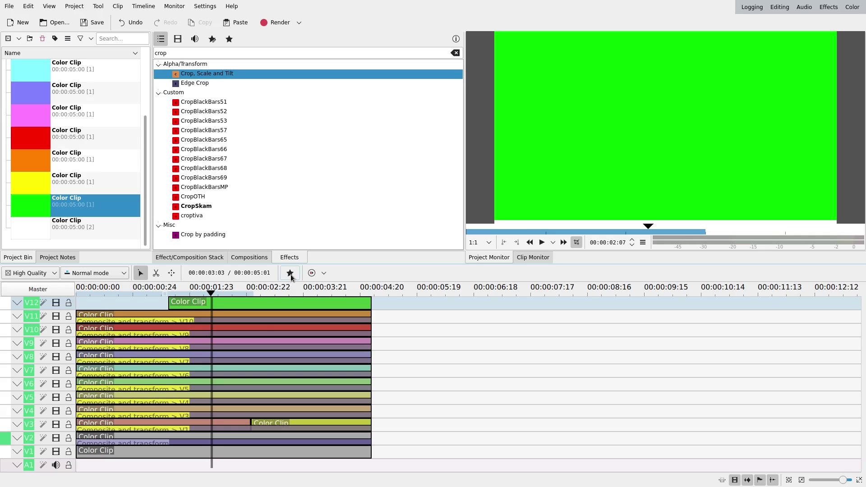
{"action": "left_click", "coordinate": [290, 273]}
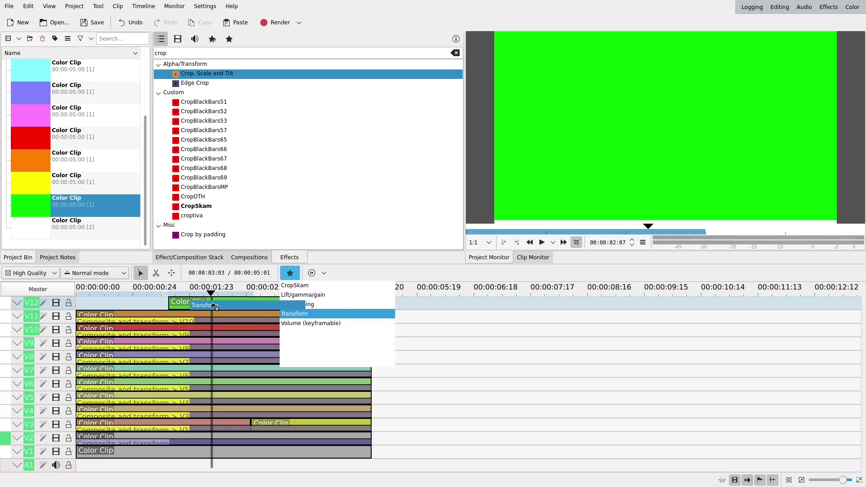
{"action": "left_click", "coordinate": [218, 303]}
{"action": "left_click", "coordinate": [224, 303]}
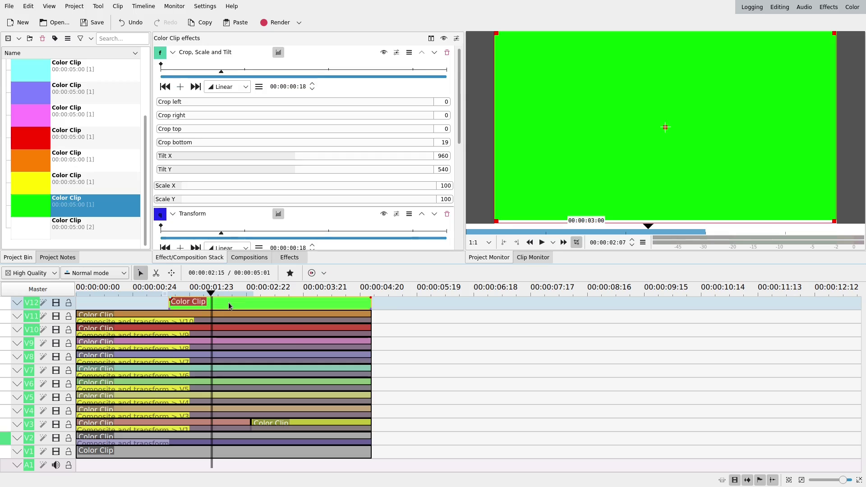
{"action": "left_click", "coordinate": [173, 52]}
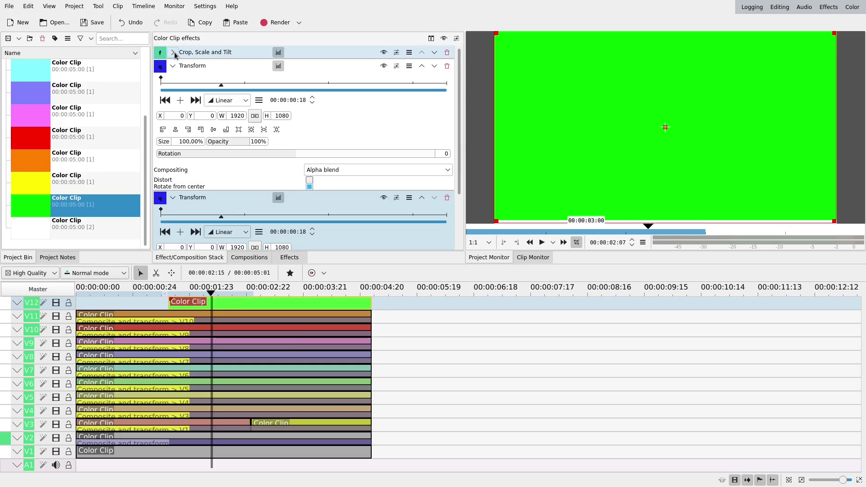
{"action": "left_click", "coordinate": [448, 66]}
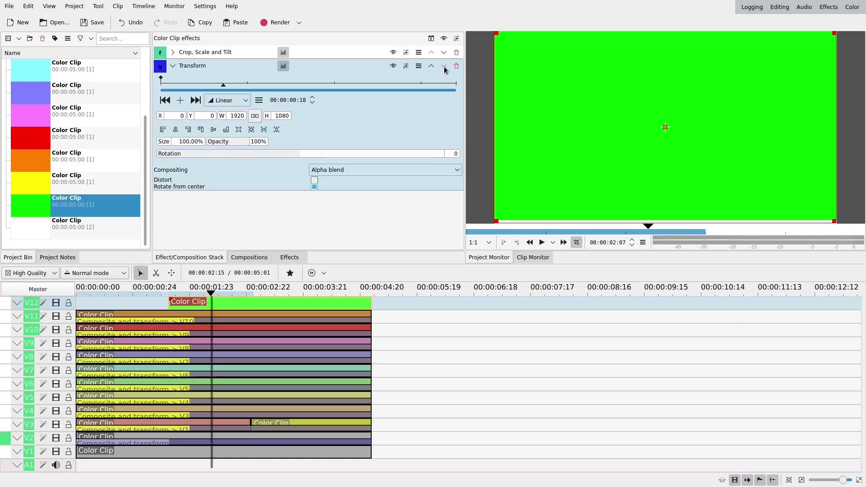
{"action": "left_click", "coordinate": [189, 142]}
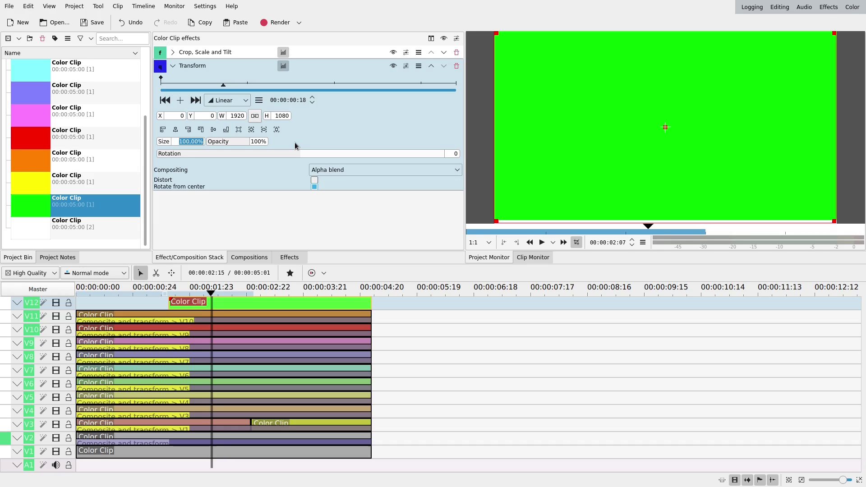
Resize the green clip to 24% and align it to the top-right corner
{"action": "type", "text": "24"}
{"action": "key", "text": "Return"}
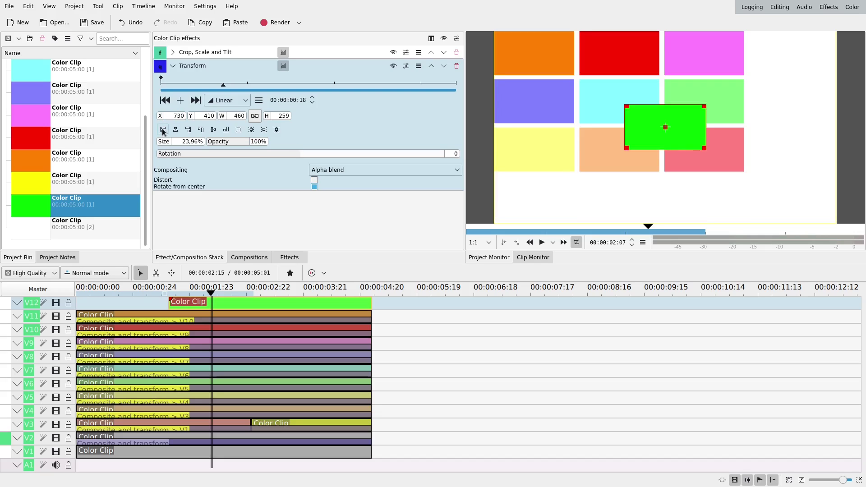
{"action": "left_click", "coordinate": [188, 130]}
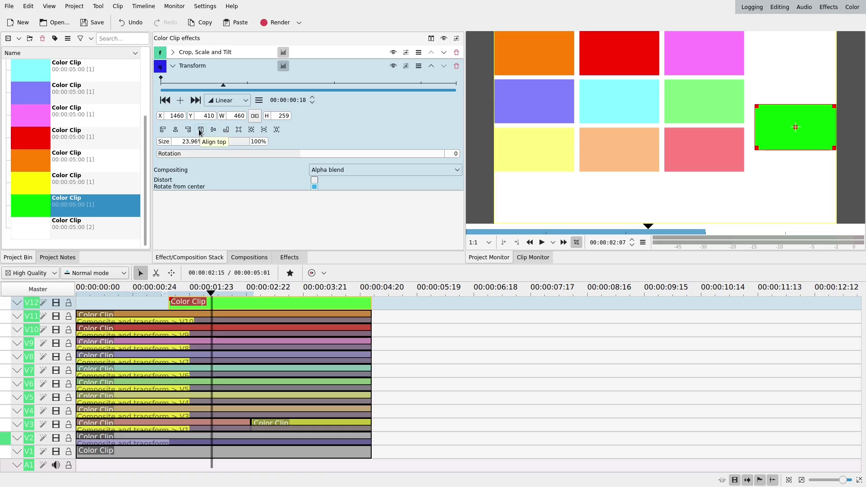
{"action": "left_click", "coordinate": [201, 130]}
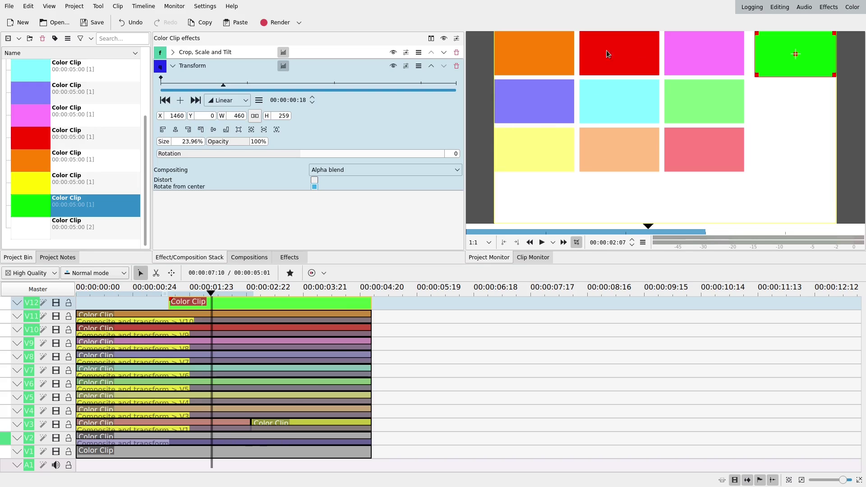
Try grid sizes of 73.96% and 75%, aligning the grid to the top-left corner
{"action": "left_click", "coordinate": [192, 443]}
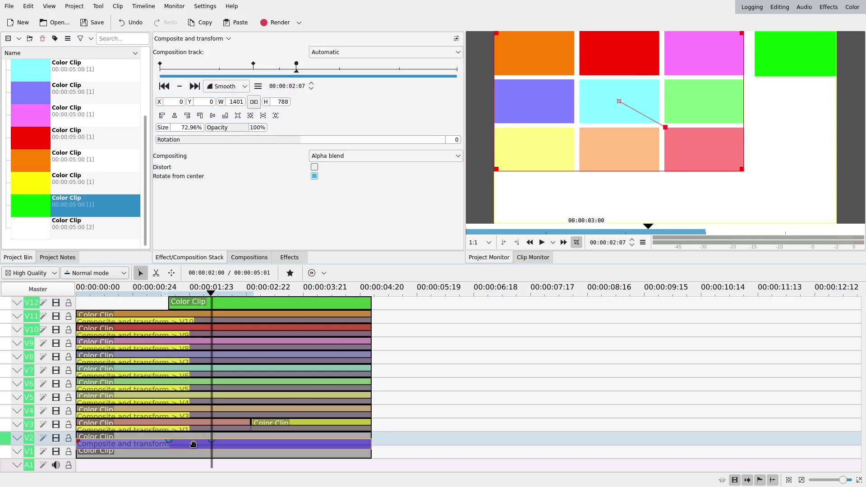
{"action": "left_click", "coordinate": [176, 128]}
{"action": "type", "text": "73,96"}
{"action": "key", "text": "Return"}
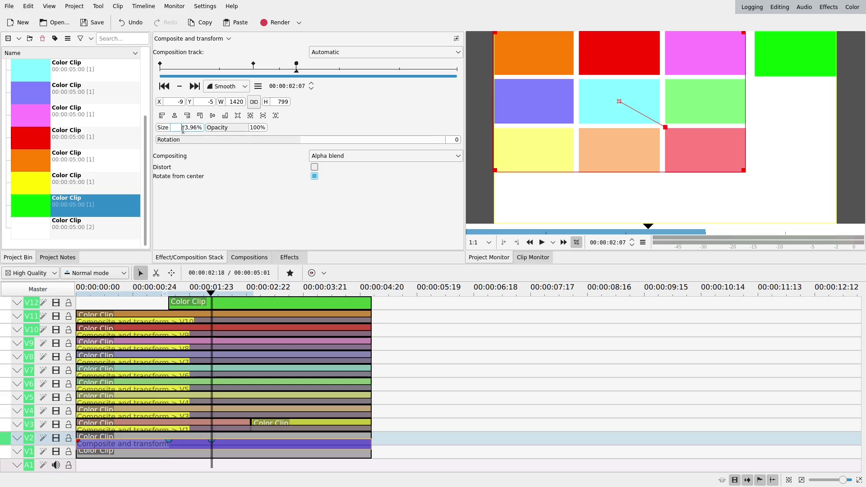
{"action": "key", "text": "BackSpace"}
{"action": "key", "text": "BackSpace"}
{"action": "key", "text": "BackSpace"}
{"action": "key", "text": "BackSpace"}
{"action": "type", "text": "5"}
{"action": "key", "text": "Return"}
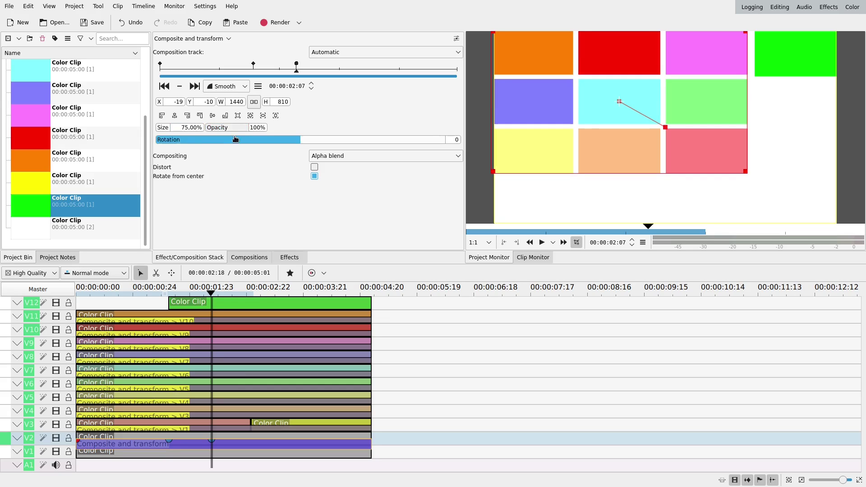
{"action": "left_click", "coordinate": [161, 117]}
{"action": "left_click", "coordinate": [201, 117]}
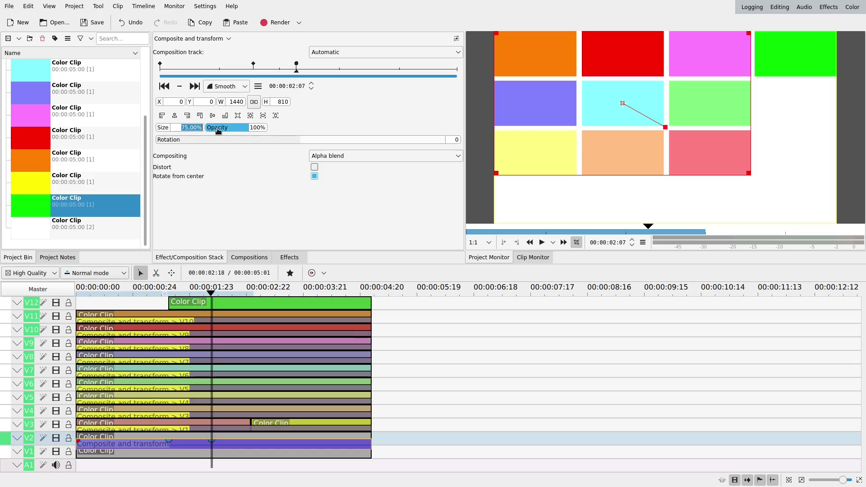
Fine-tune the grid size to about 74.35%, realign it top-left, and reselect the green clip
{"action": "type", "text": "74,3"}
{"action": "key", "text": "Return"}
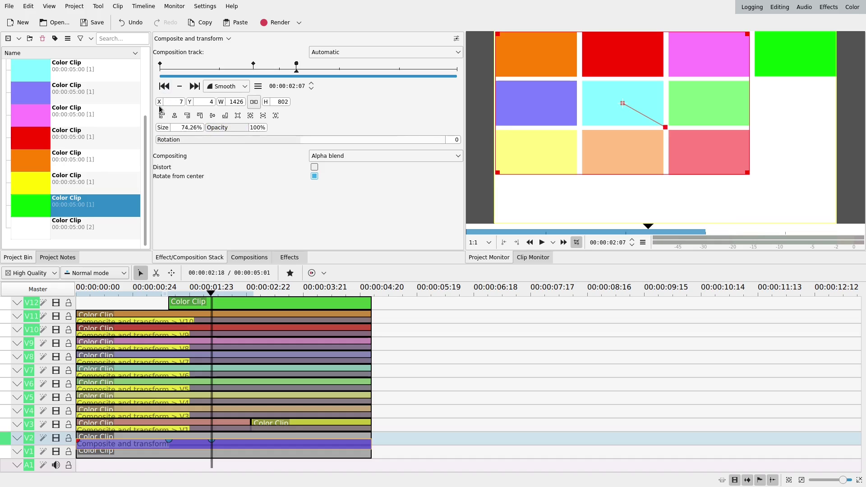
{"action": "left_click", "coordinate": [161, 120]}
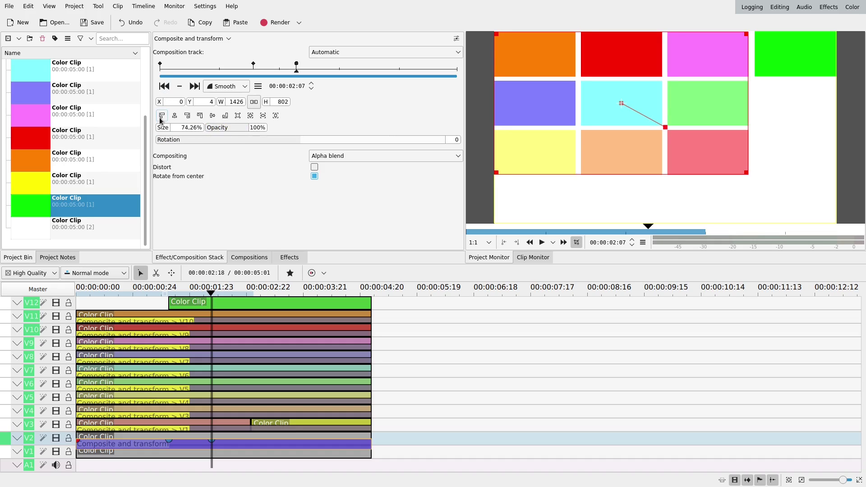
{"action": "left_click_drag", "start_coordinate": [190, 128], "coordinate": [209, 131]}
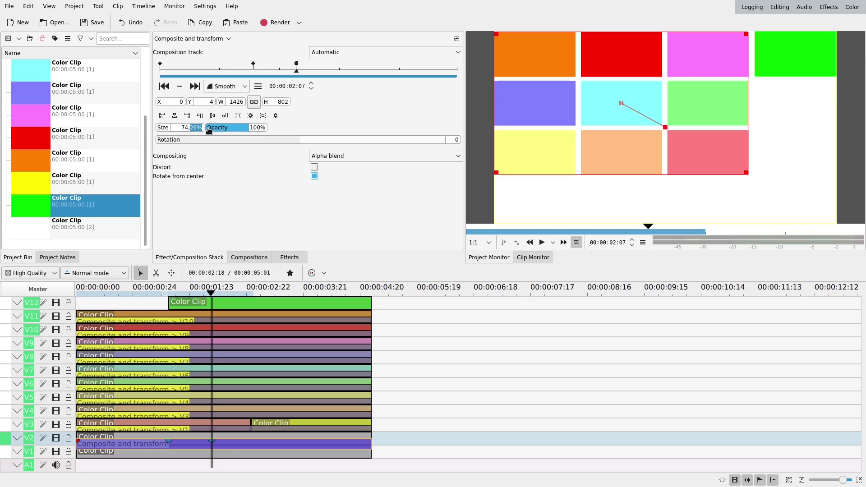
{"action": "type", "text": "4"}
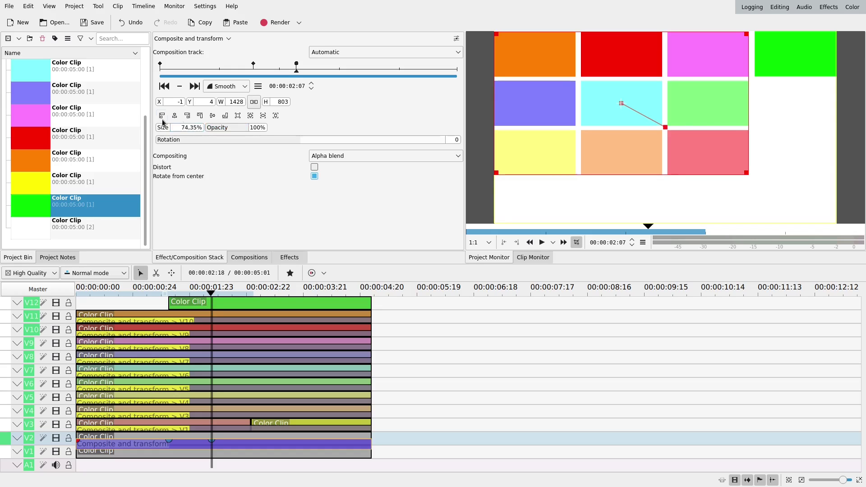
{"action": "left_click", "coordinate": [161, 115]}
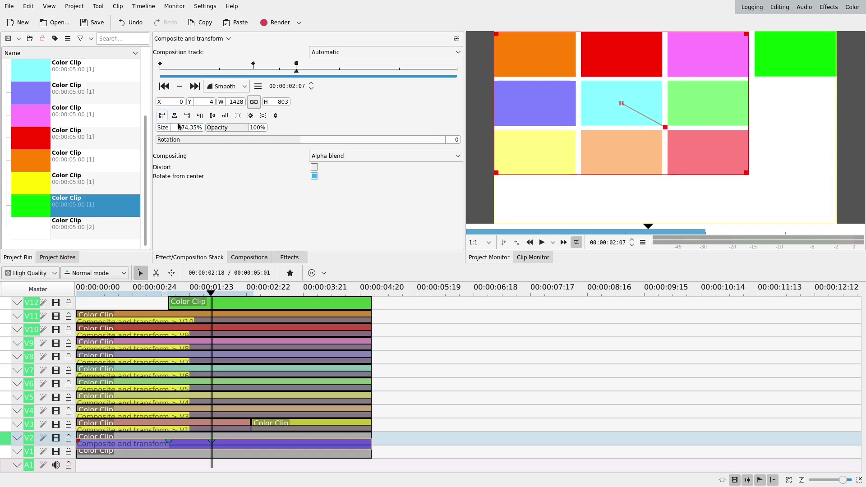
{"action": "left_click", "coordinate": [199, 116]}
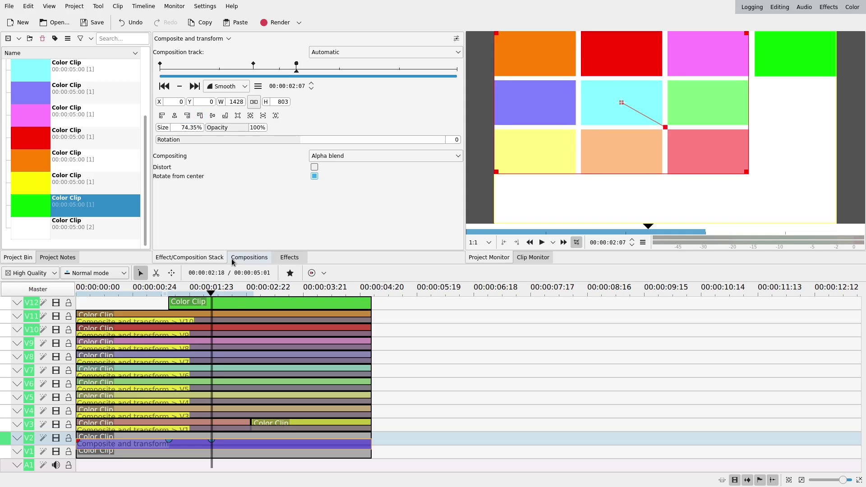
{"action": "left_click", "coordinate": [228, 304]}
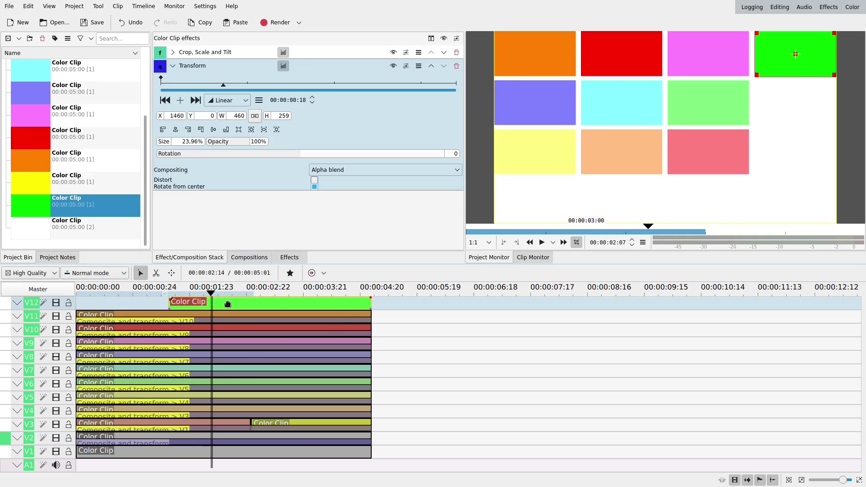
Raise the green clip's bottom crop from 19 to 32 in Crop, Scale and Tilt, then play the animation
{"action": "left_click", "coordinate": [173, 53]}
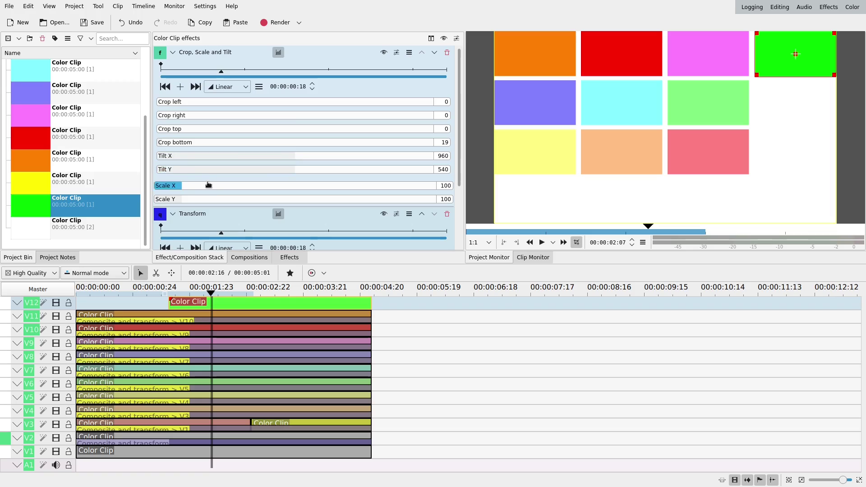
{"action": "left_click", "coordinate": [183, 143]}
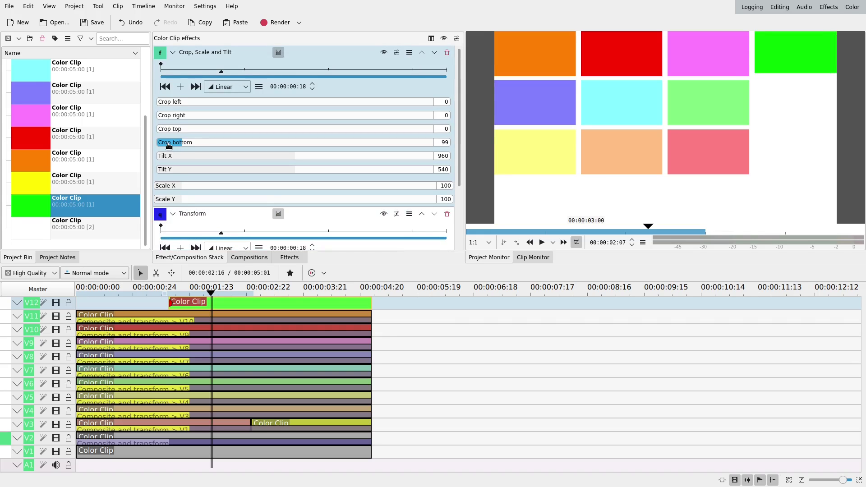
{"action": "left_click", "coordinate": [163, 145]}
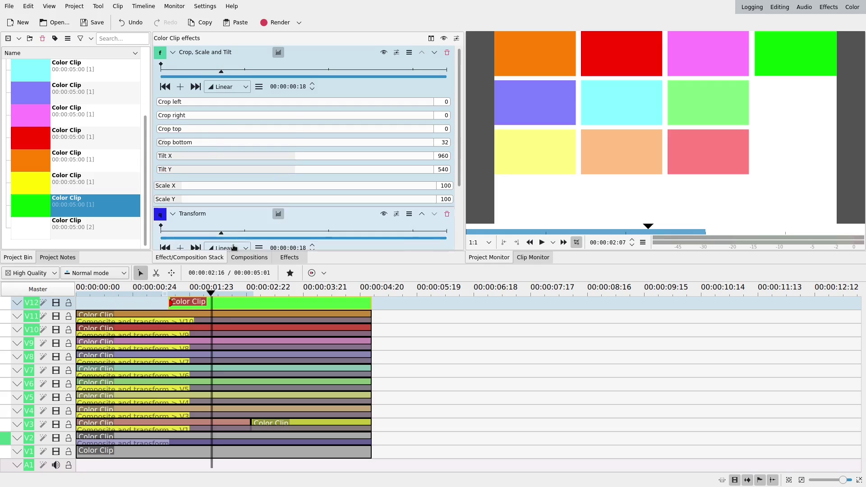
{"action": "left_click", "coordinate": [157, 301]}
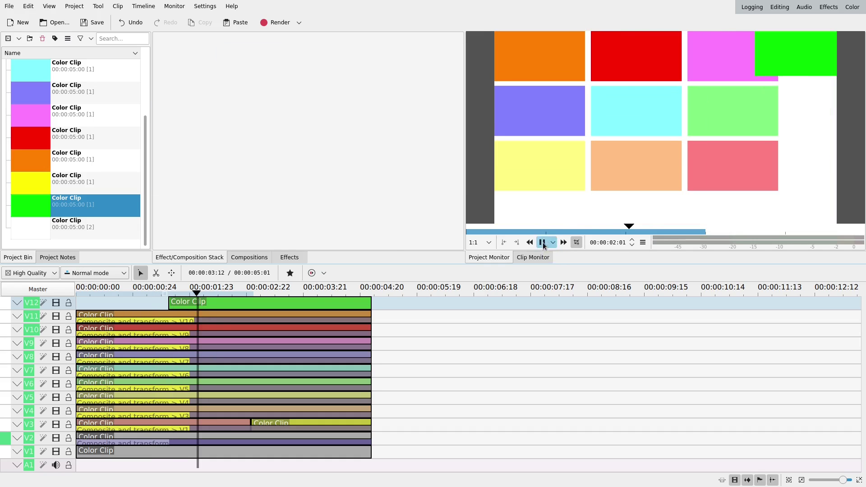
Pause playback and add a composition beneath the start of the green V12 clip
{"action": "left_click", "coordinate": [543, 244]}
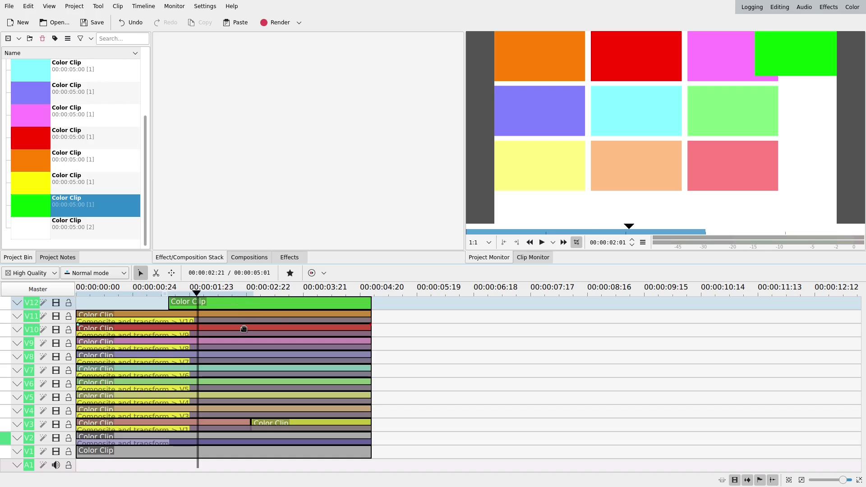
{"action": "left_click", "coordinate": [172, 303]}
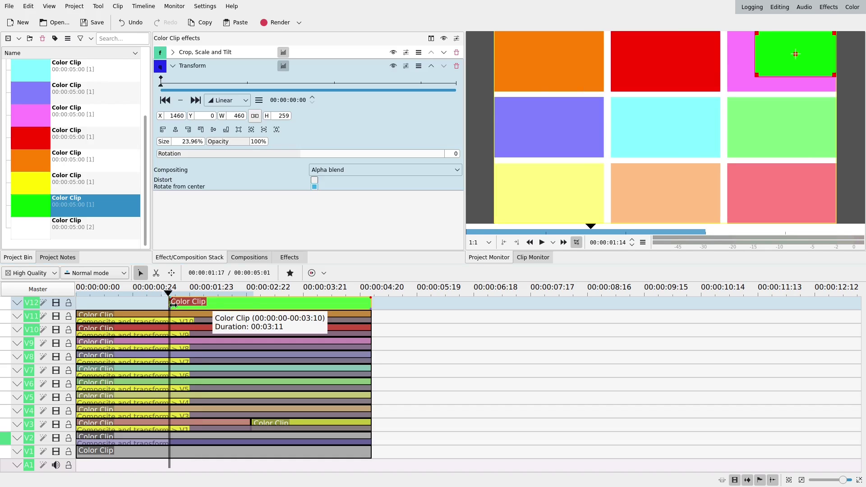
{"action": "left_click", "coordinate": [173, 310]}
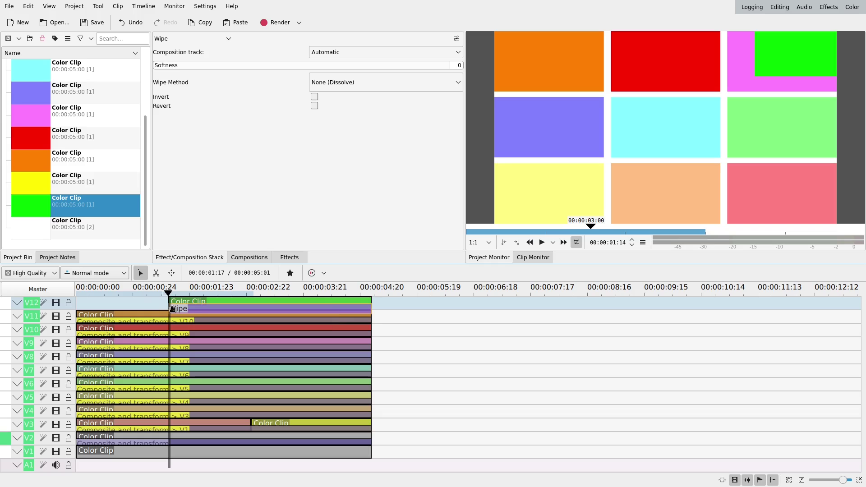
Change the composition from Wipe to Composite and transform, compositing onto track V1
{"action": "left_click", "coordinate": [208, 39]}
{"action": "scroll", "coordinate": [203, 76], "scroll_direction": "up", "scroll_amount": 6}
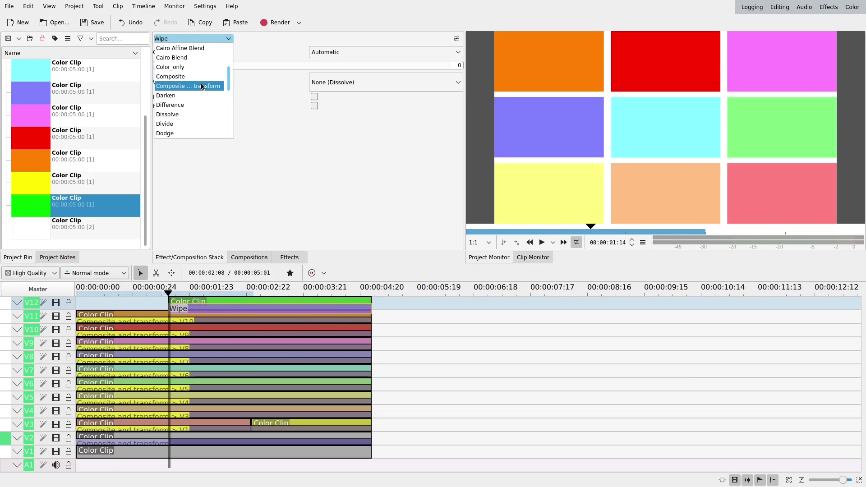
{"action": "left_click", "coordinate": [202, 86]}
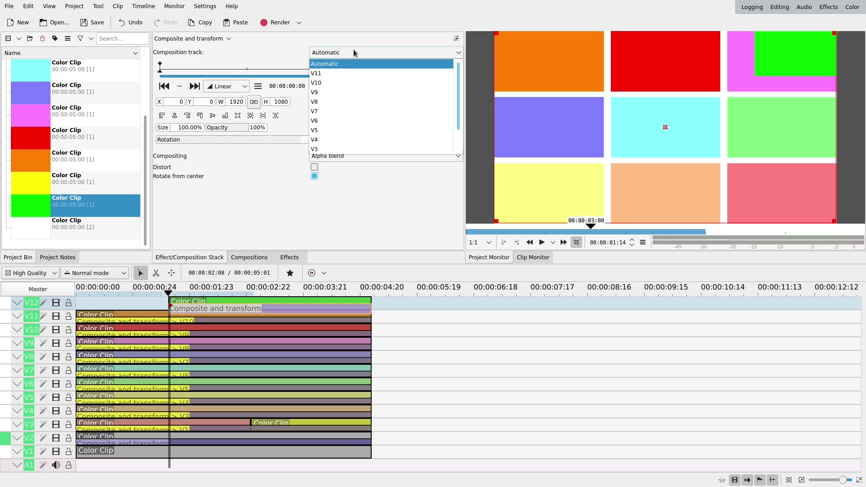
{"action": "left_click", "coordinate": [356, 51]}
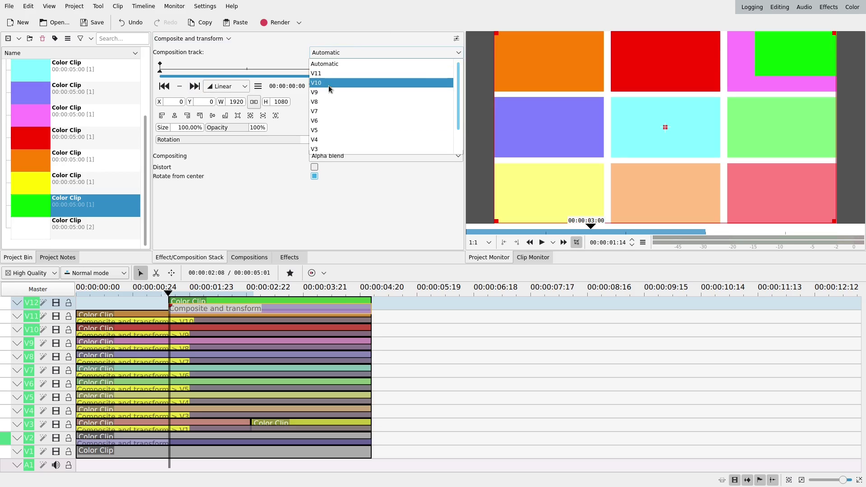
{"action": "scroll", "coordinate": [328, 133], "scroll_direction": "down", "scroll_amount": 1}
{"action": "left_click", "coordinate": [326, 140]}
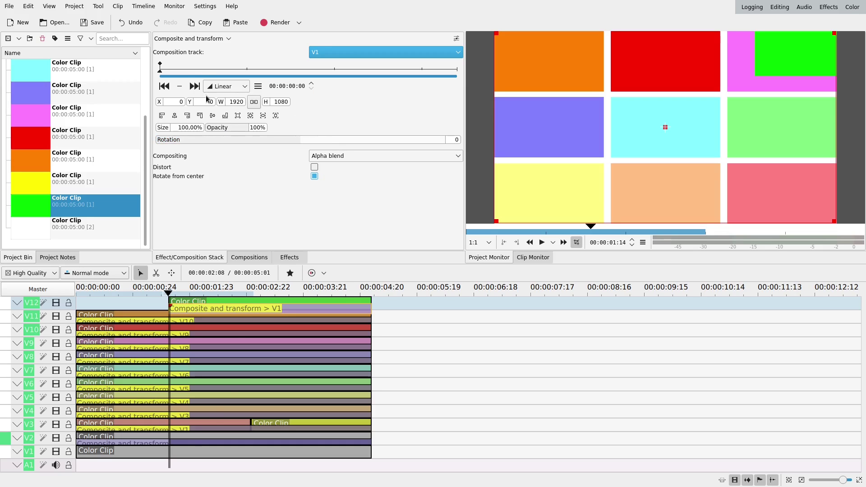
Add a keyframe to the green clip's composition at 00:00:00:18, matching the grid's keyframe
{"action": "left_click", "coordinate": [189, 442]}
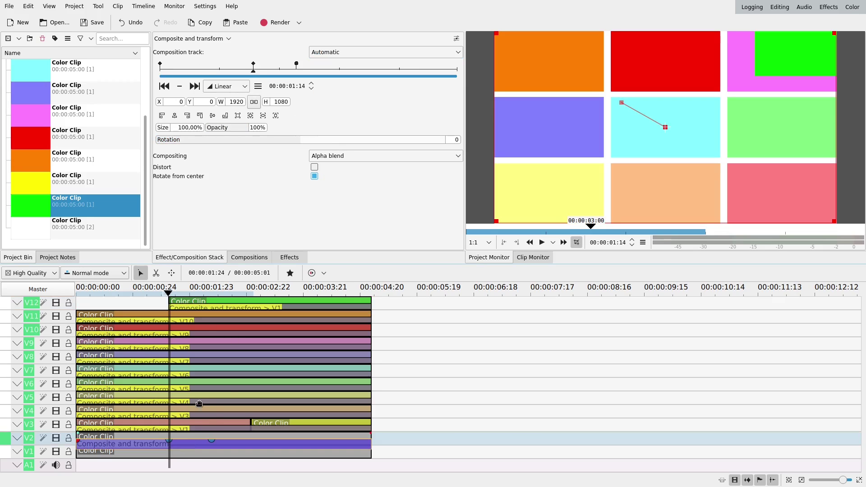
{"action": "left_click", "coordinate": [193, 88]}
{"action": "left_click", "coordinate": [209, 308]}
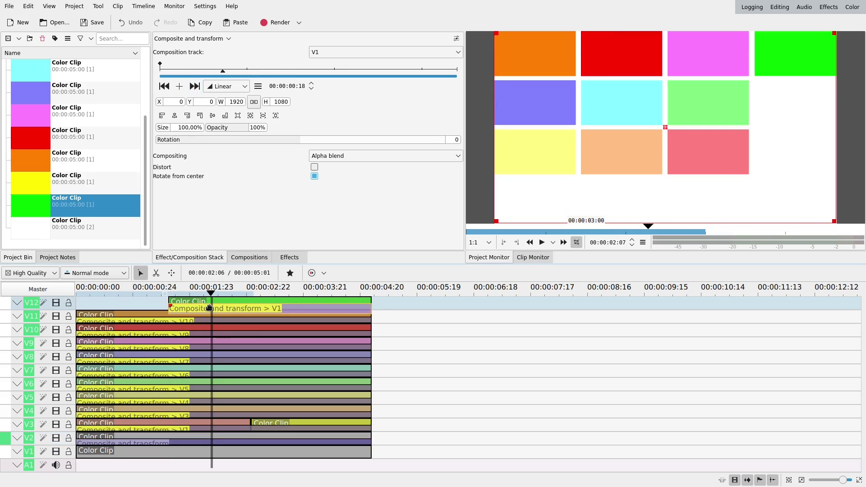
{"action": "left_click", "coordinate": [179, 86]}
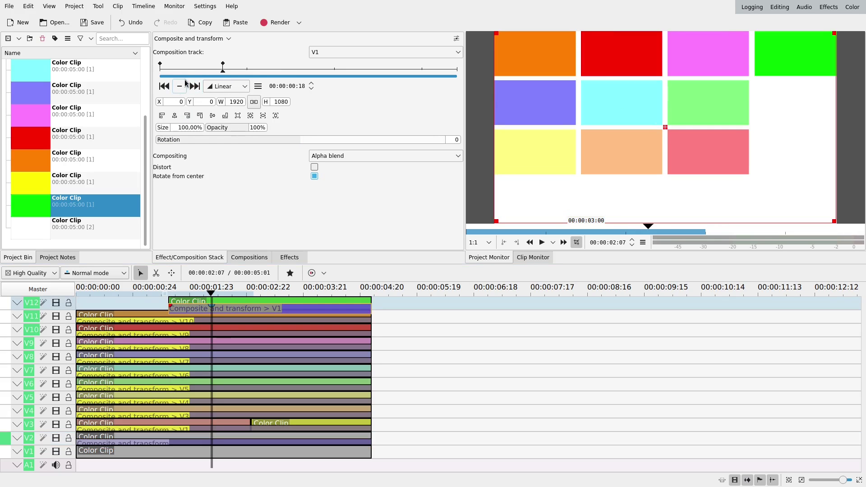
Set the first keyframe's size to 132% and align it to the top-left (X 0, Y 0)
{"action": "left_click", "coordinate": [165, 88]}
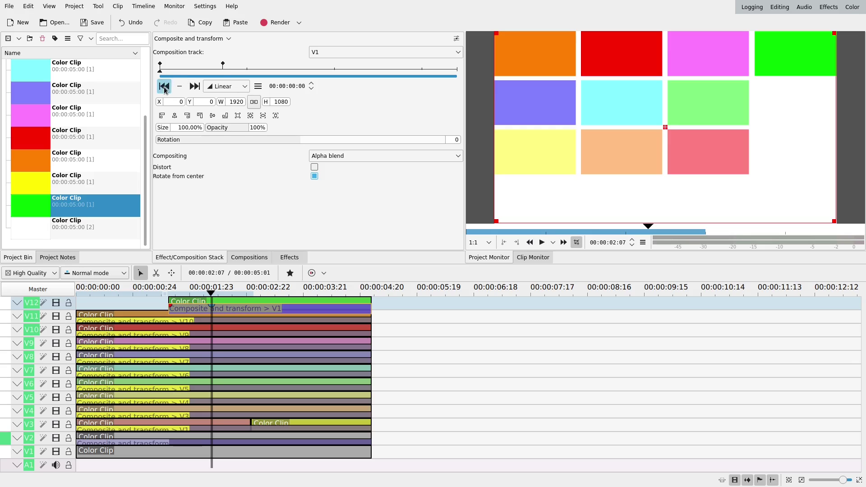
{"action": "left_click", "coordinate": [175, 126]}
{"action": "type", "text": "1"}
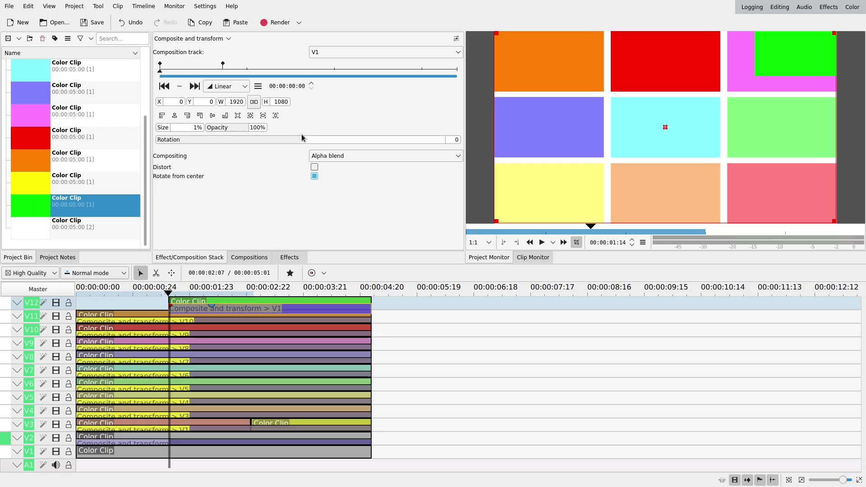
{"action": "type", "text": "32"}
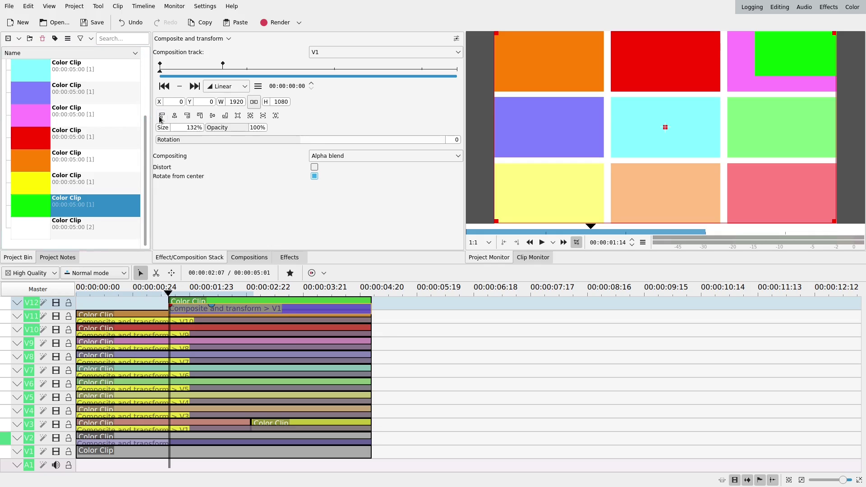
{"action": "key", "text": "Return"}
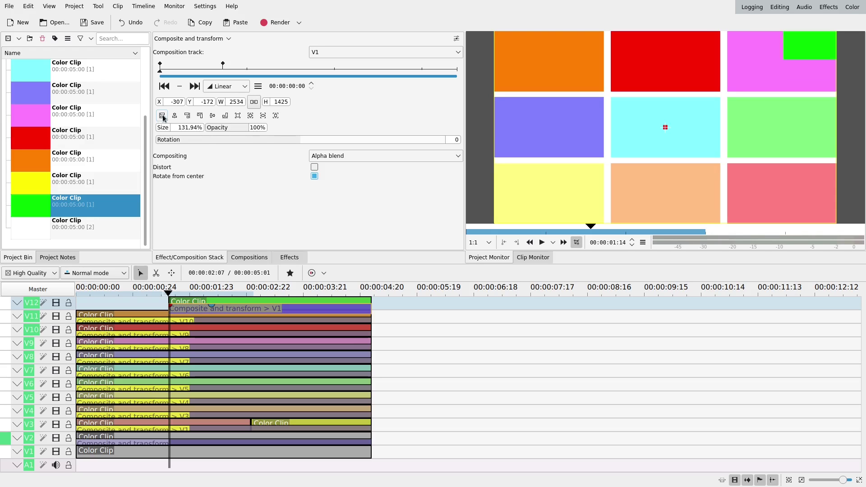
{"action": "left_click", "coordinate": [163, 116]}
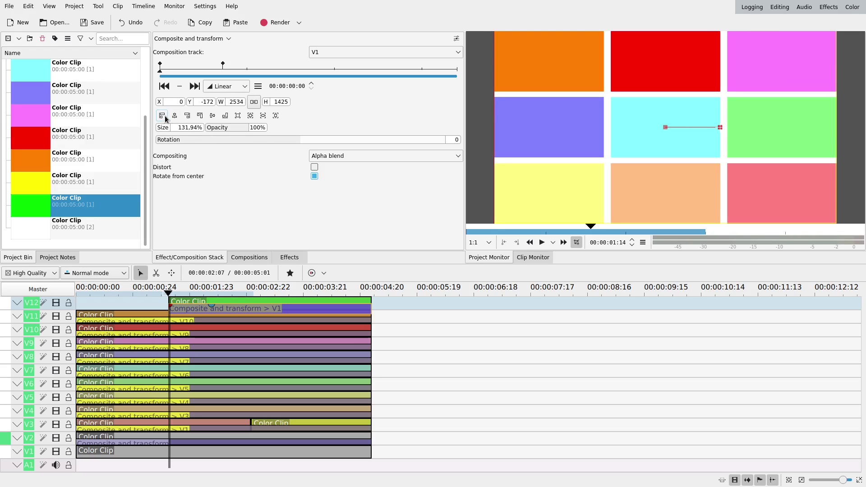
{"action": "left_click", "coordinate": [201, 116]}
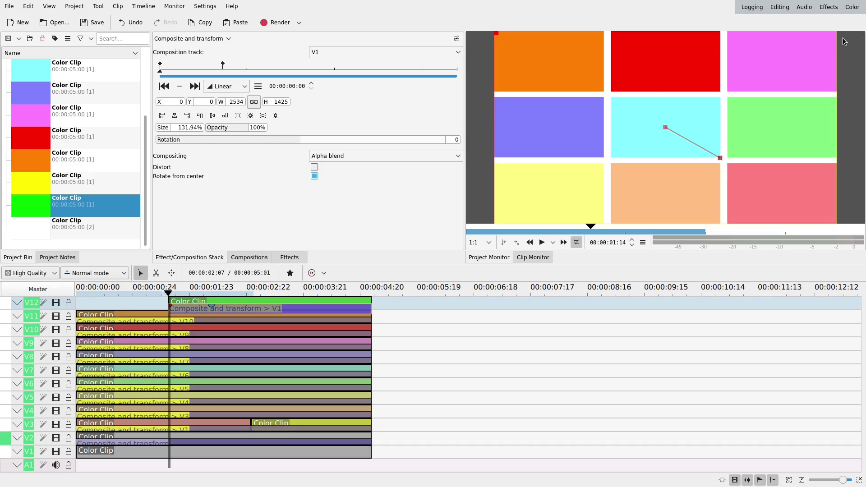
{"action": "mouse_move", "coordinate": [855, 93]}
Step frame by frame through the green clip's slide-in up to the 18-frame keyframe
{"action": "left_click", "coordinate": [632, 240]}
{"action": "left_click", "coordinate": [632, 240]}
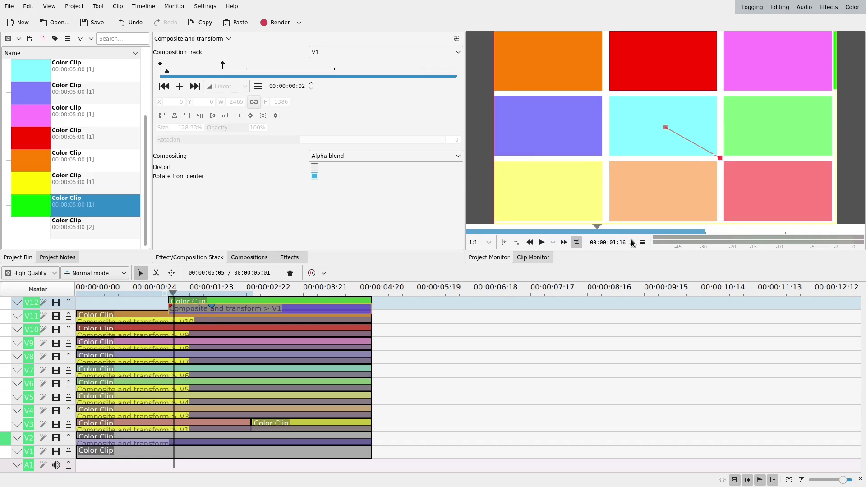
{"action": "left_click", "coordinate": [632, 240]}
{"action": "left_click", "coordinate": [633, 241]}
{"action": "left_click", "coordinate": [632, 241]}
{"action": "left_click", "coordinate": [632, 240]}
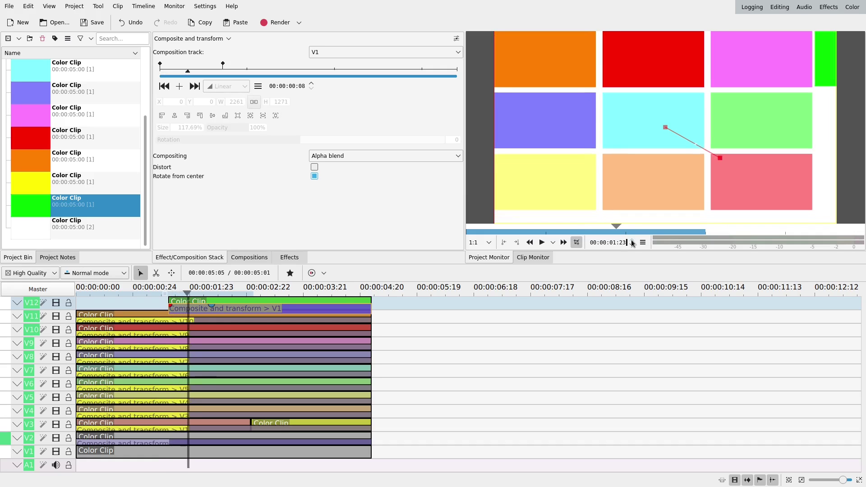
{"action": "left_click", "coordinate": [632, 241]}
{"action": "left_click", "coordinate": [631, 240]}
{"action": "left_click", "coordinate": [632, 240]}
{"action": "left_click", "coordinate": [632, 240]}
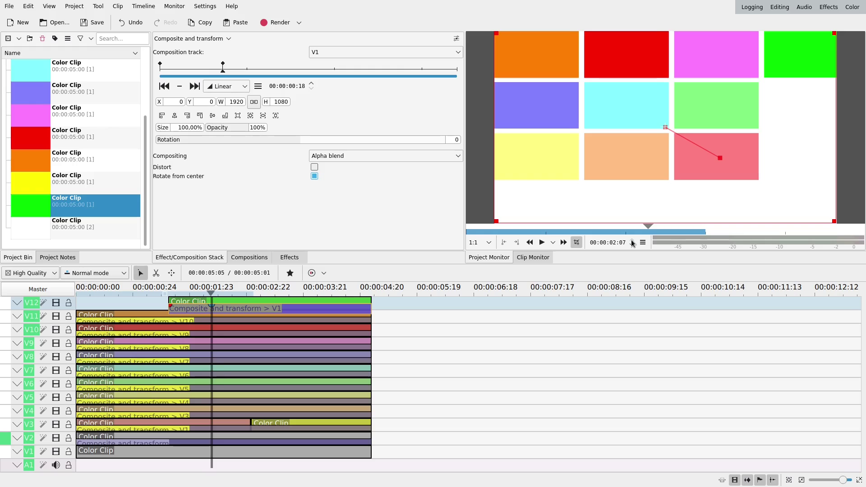
{"action": "left_click", "coordinate": [632, 241]}
Nudge the first keyframe's X position right to 27, then preview the slide frame by frame
{"action": "left_click", "coordinate": [164, 87]}
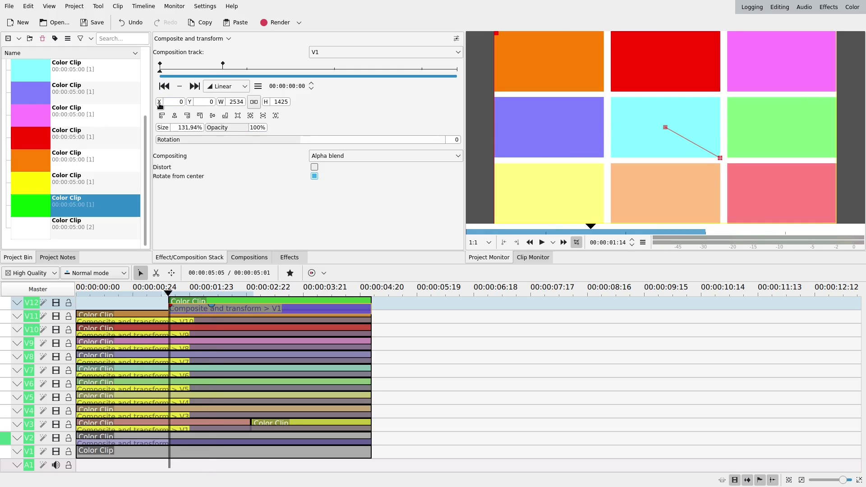
{"action": "left_click_drag", "start_coordinate": [161, 106], "coordinate": [178, 104]}
{"action": "left_click", "coordinate": [631, 240]}
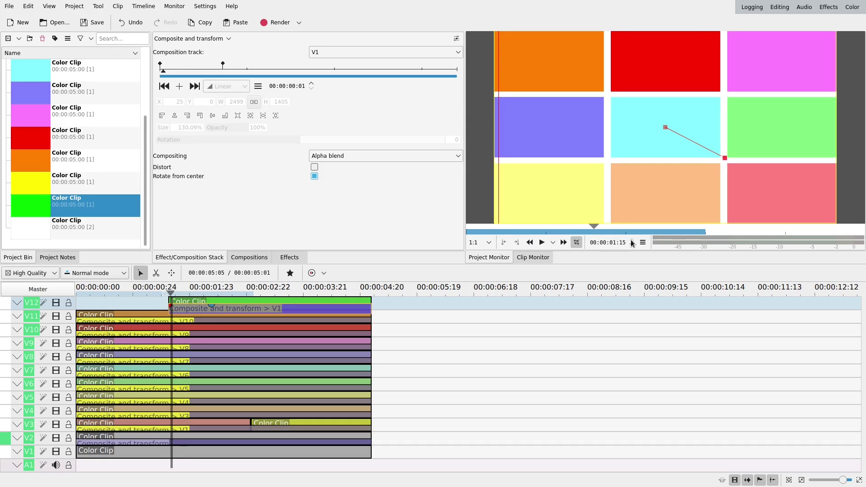
{"action": "left_click", "coordinate": [632, 240]}
{"action": "left_click", "coordinate": [632, 240]}
{"action": "left_click", "coordinate": [631, 240]}
{"action": "left_click", "coordinate": [632, 240]}
{"action": "left_click", "coordinate": [631, 239]}
{"action": "left_click", "coordinate": [632, 240]}
{"action": "left_click", "coordinate": [631, 241]}
{"action": "left_click", "coordinate": [632, 240]}
{"action": "left_click", "coordinate": [631, 240]}
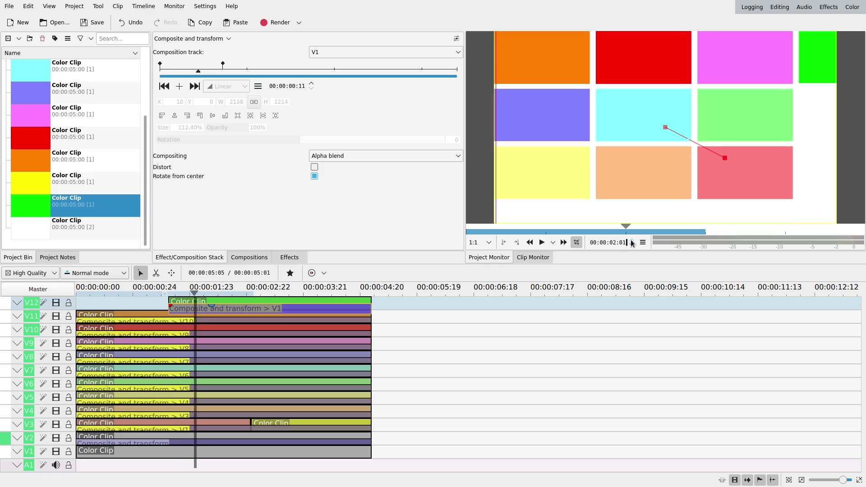
{"action": "left_click", "coordinate": [632, 241]}
{"action": "left_click", "coordinate": [632, 240]}
{"action": "left_click", "coordinate": [632, 241]}
{"action": "left_click", "coordinate": [631, 240]}
{"action": "left_click", "coordinate": [632, 240]}
{"action": "left_click", "coordinate": [631, 240]}
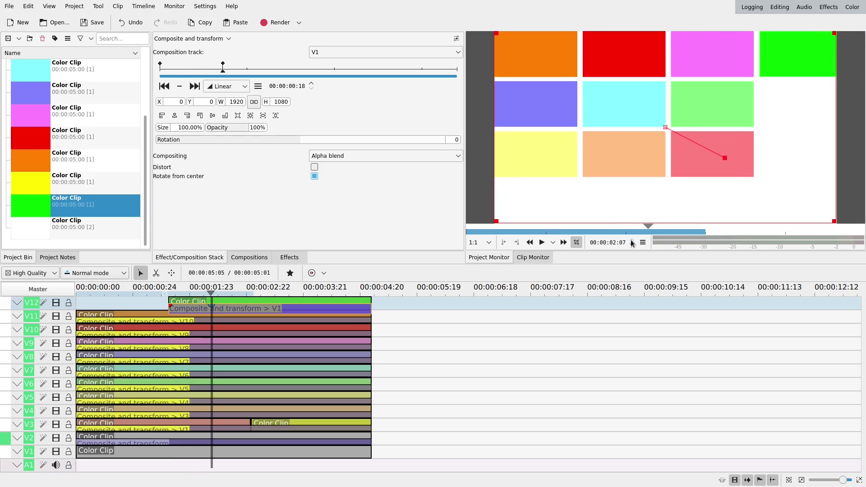